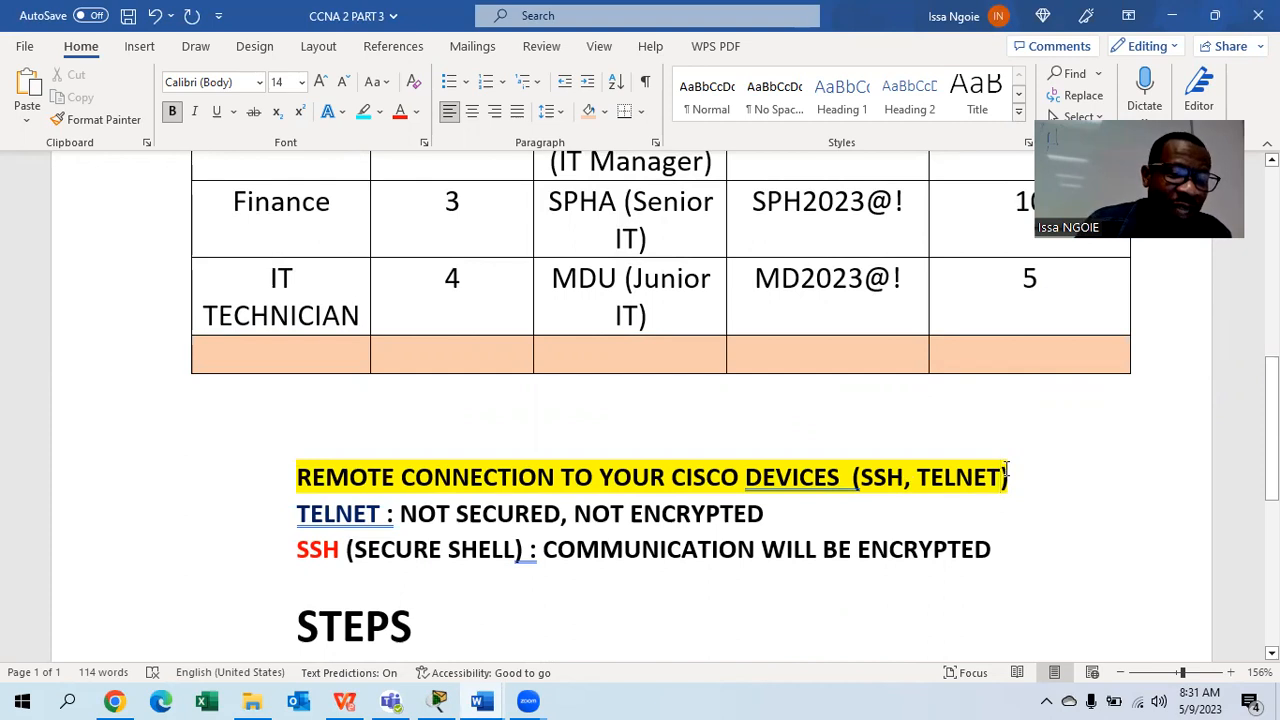
- Switch from the Word notes to Cisco Packet Tracer and open the router console through Laptop0's Terminal
{"action": "left_click", "coordinate": [1000, 477]}
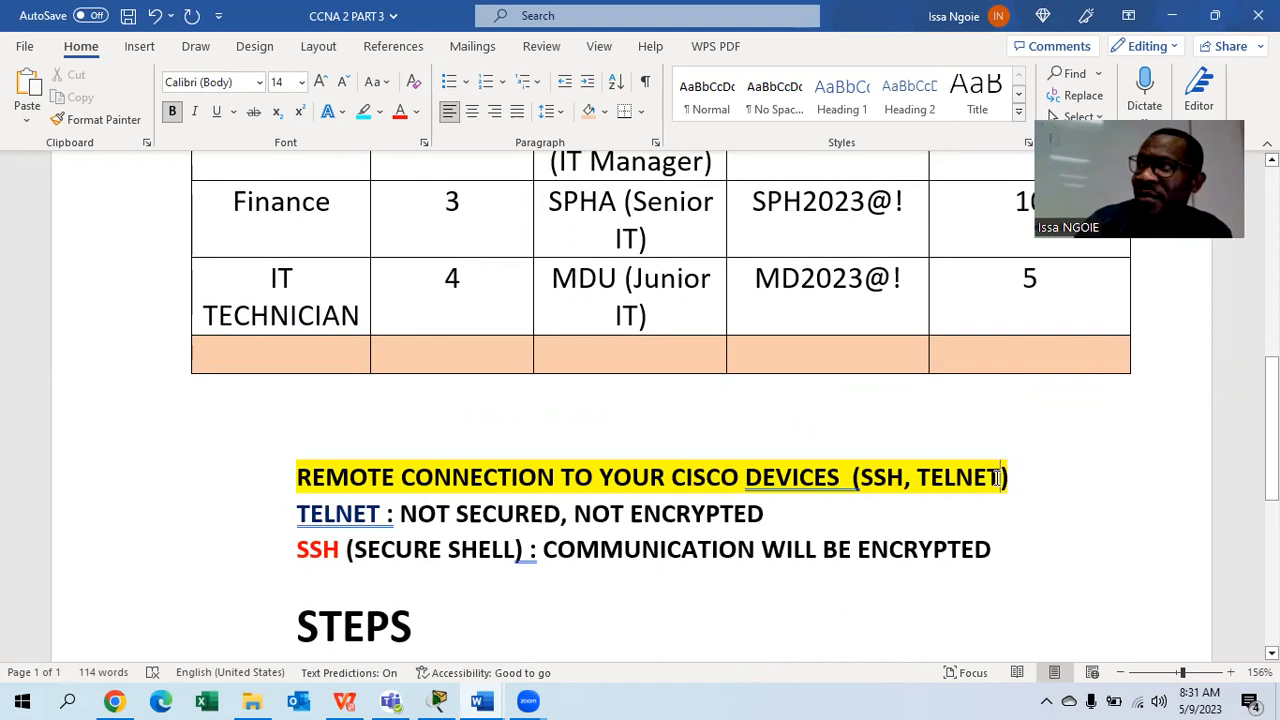
{"action": "scroll", "coordinate": [797, 466], "scroll_direction": "down", "scroll_amount": 5}
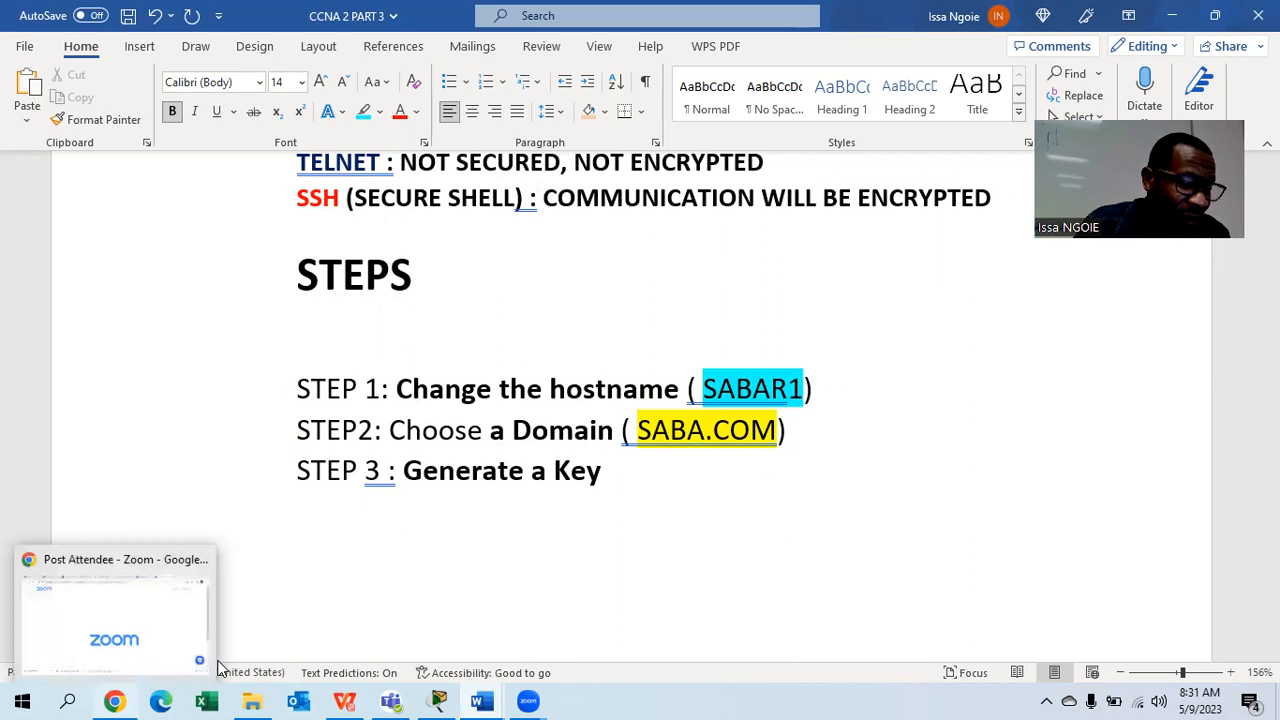
{"action": "left_click", "coordinate": [437, 699]}
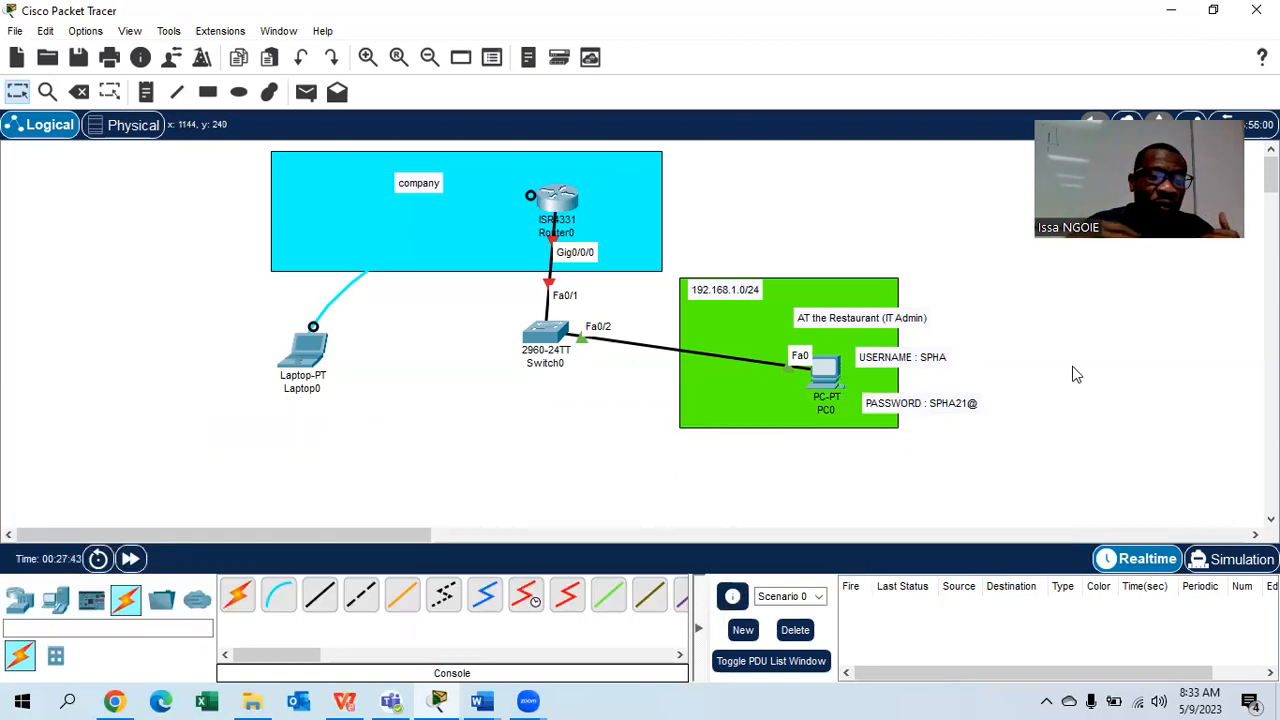
{"action": "left_click", "coordinate": [305, 346]}
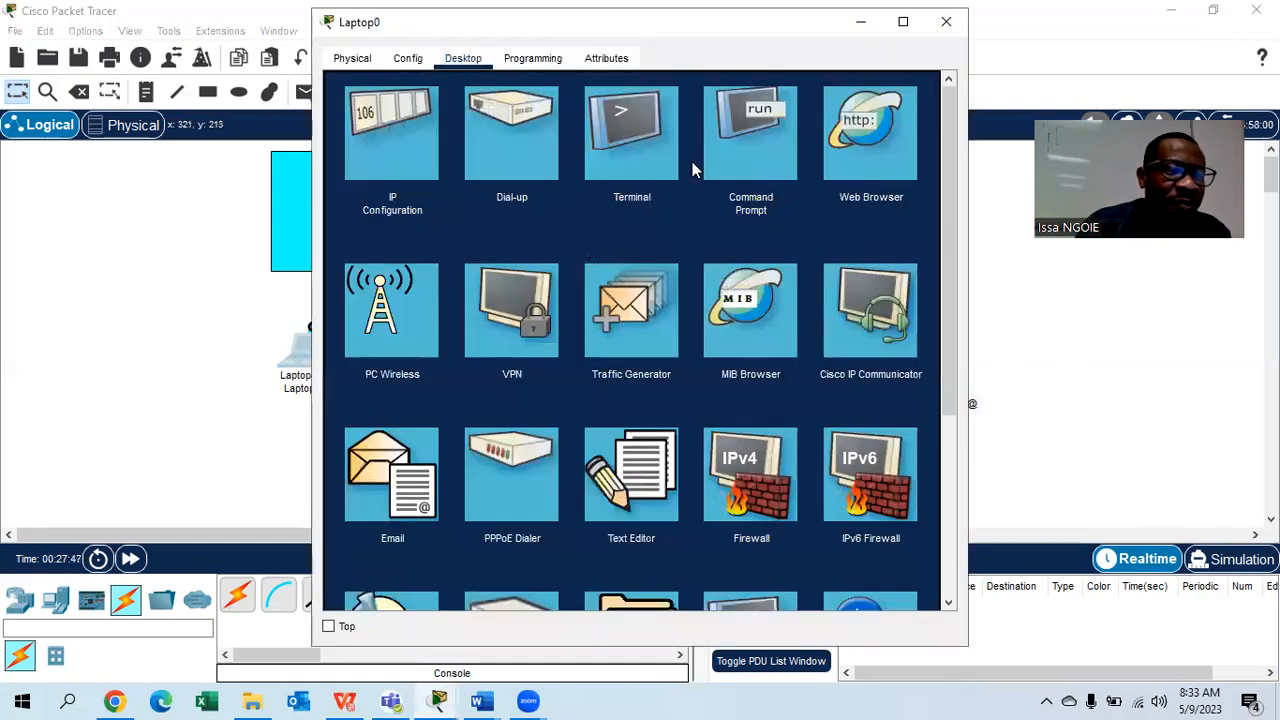
{"action": "left_click", "coordinate": [654, 166]}
{"action": "left_click", "coordinate": [902, 270]}
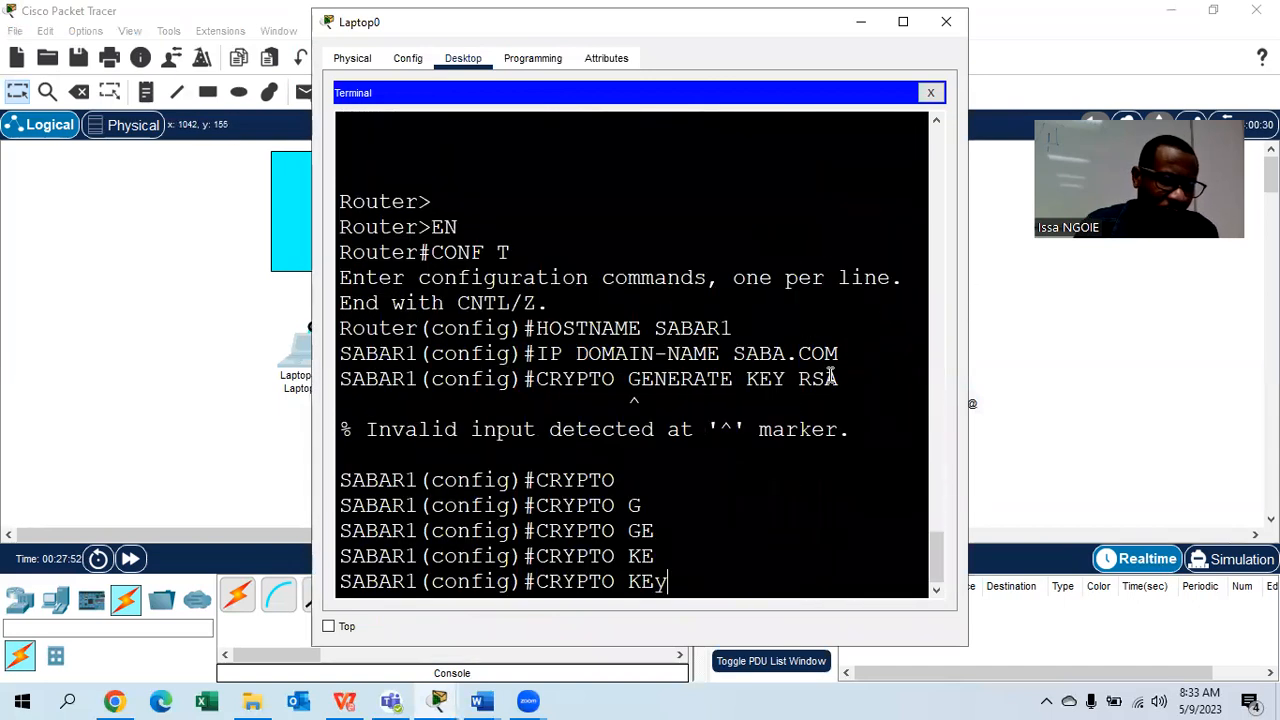
- Replace the unfinished CRYPTO command with EXIT, re-enter configuration mode with CONF T, and widen the Laptop0 window
{"action": "key", "text": "BackSpace"}
{"action": "key", "text": "BackSpace"}
{"action": "key", "text": "BackSpace"}
{"action": "key", "text": "BackSpace"}
{"action": "key", "text": "BackSpace"}
{"action": "key", "text": "BackSpace"}
{"action": "key", "text": "BackSpace"}
{"action": "key", "text": "BackSpace"}
{"action": "key", "text": "BackSpace"}
{"action": "key", "text": "BackSpace"}
{"action": "type", "text": "EXI"}
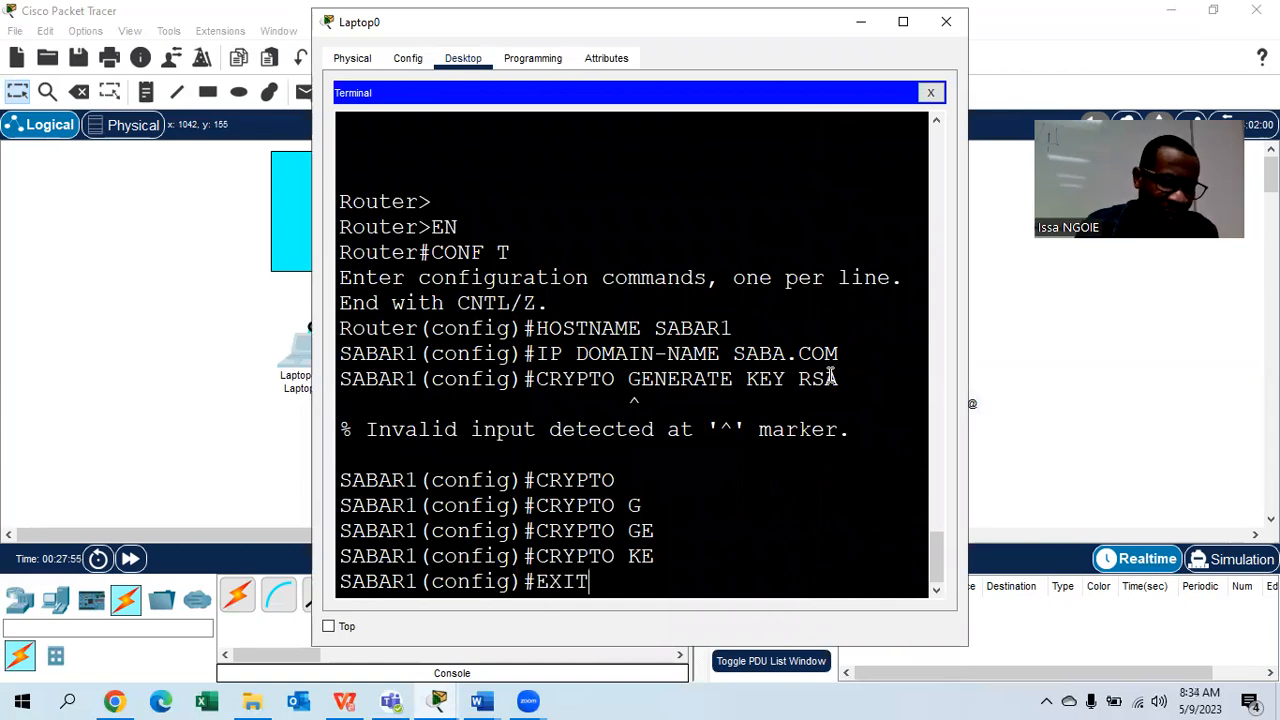
{"action": "key", "text": "Return"}
{"action": "type", "text": "CONF T"}
{"action": "key", "text": "Return"}
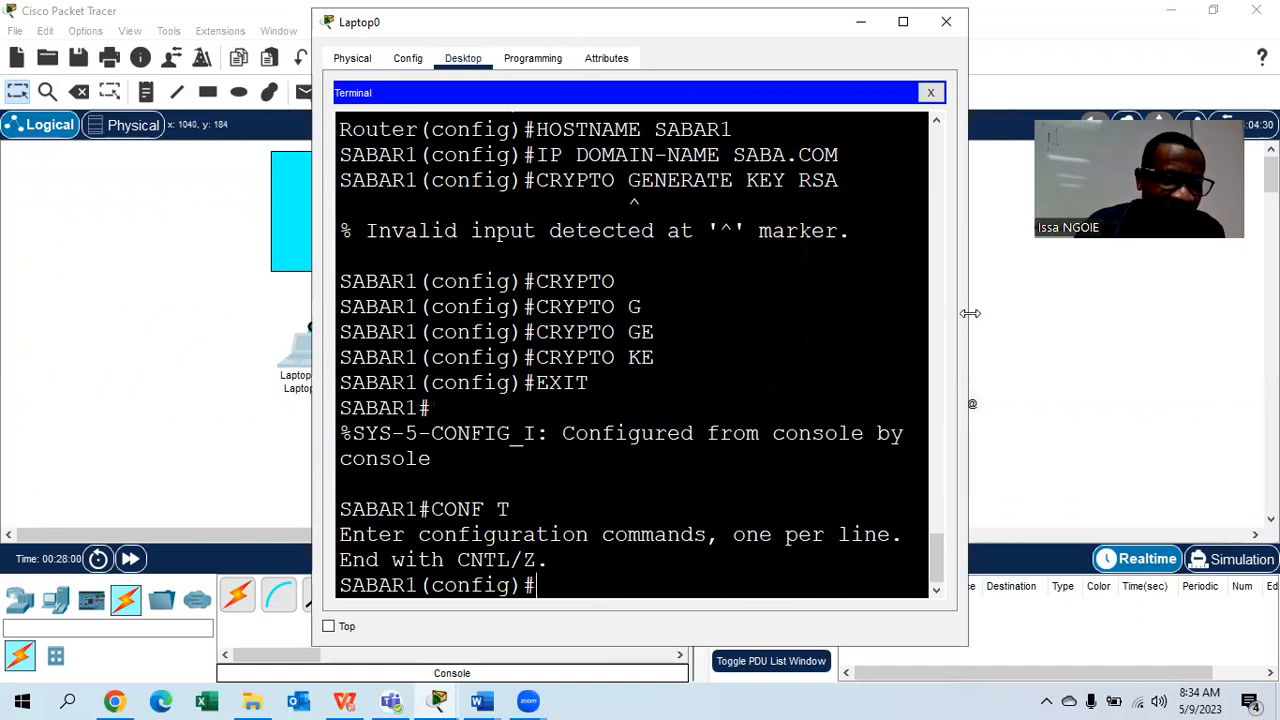
{"action": "left_click_drag", "start_coordinate": [970, 313], "coordinate": [1157, 320]}
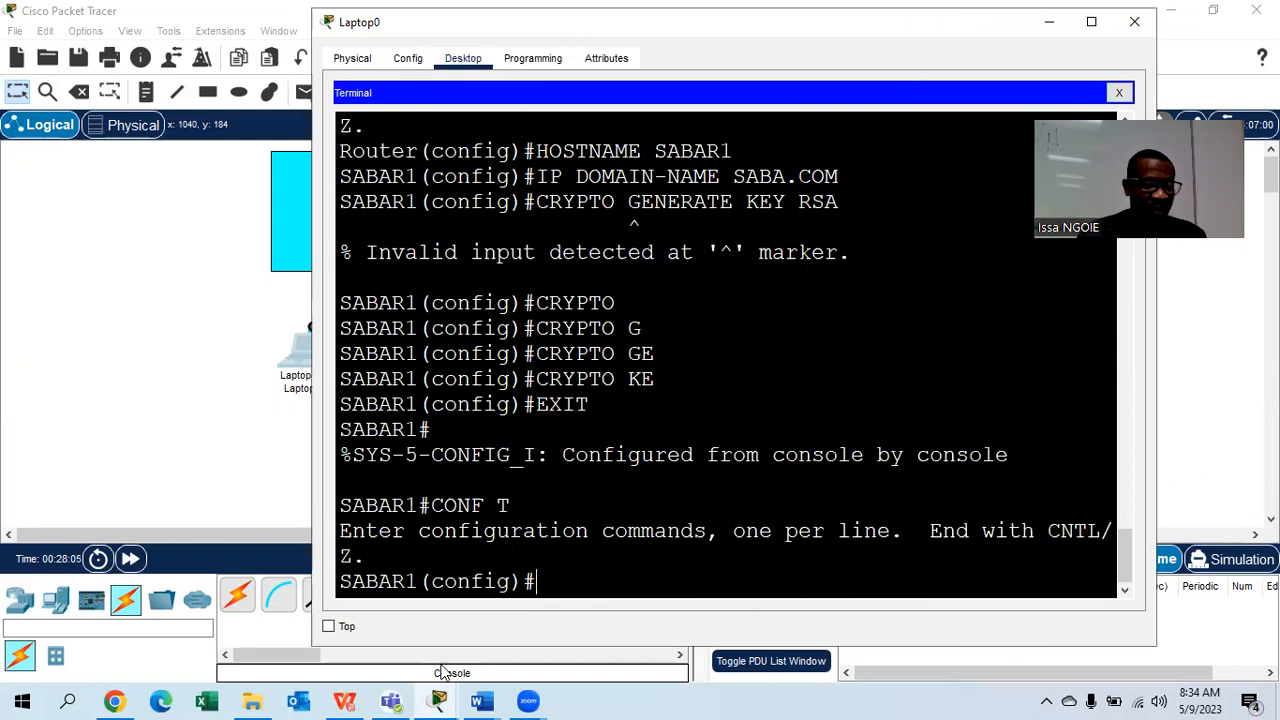
- Check the hostname step in the Word notes and set the router's hostname to SABAR1 in Laptop0's terminal
{"action": "mouse_move", "coordinate": [480, 700]}
{"action": "left_click", "coordinate": [699, 592]}
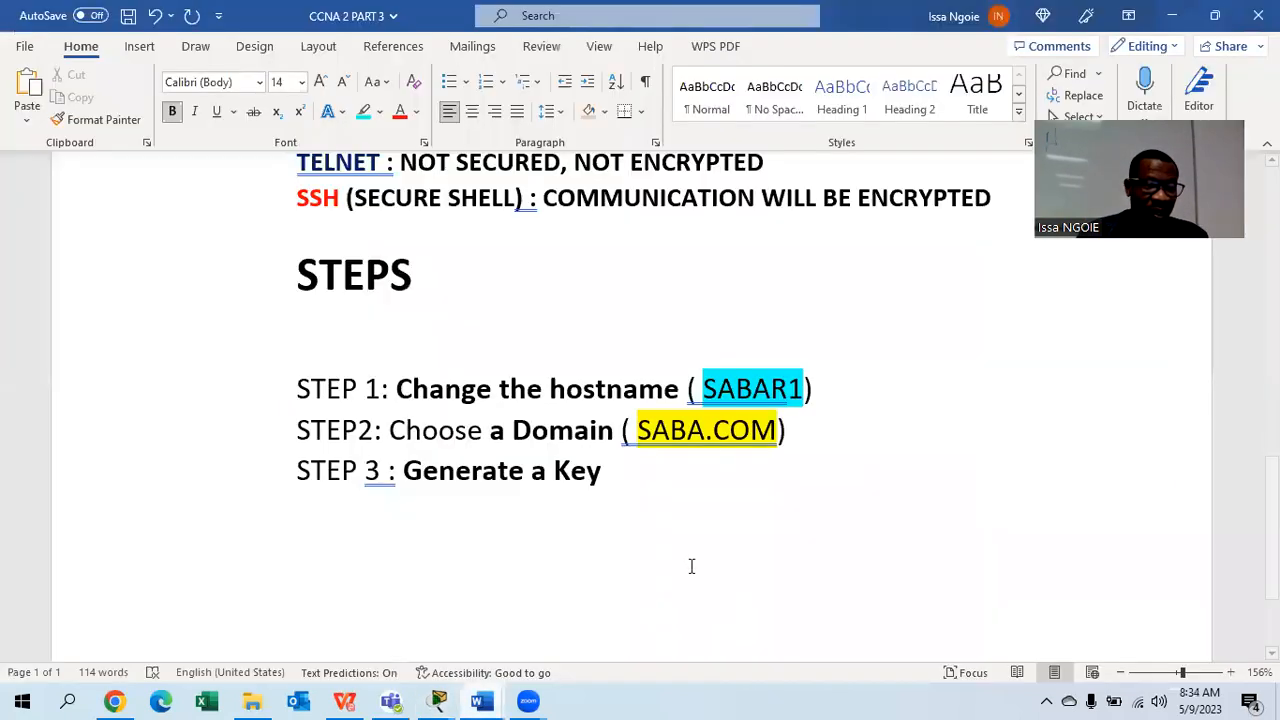
{"action": "left_click_drag", "start_coordinate": [831, 395], "coordinate": [440, 390]}
{"action": "left_click", "coordinate": [641, 485]}
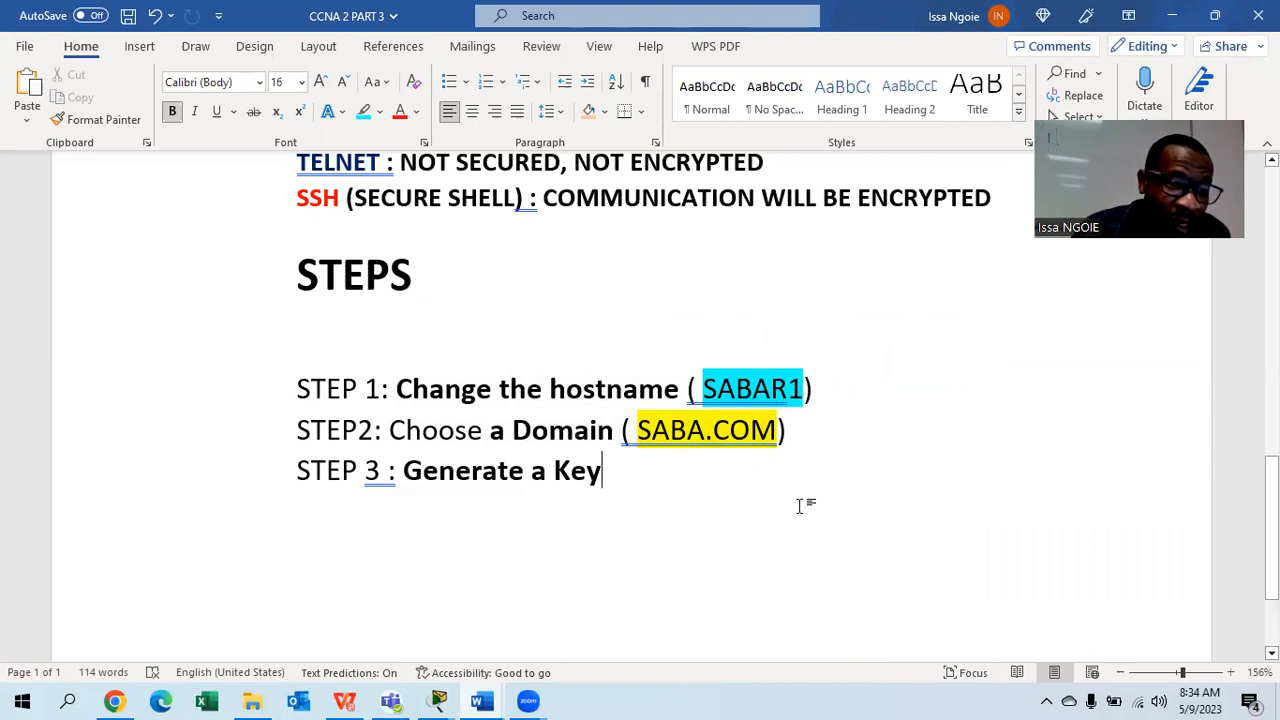
{"action": "mouse_move", "coordinate": [441, 700]}
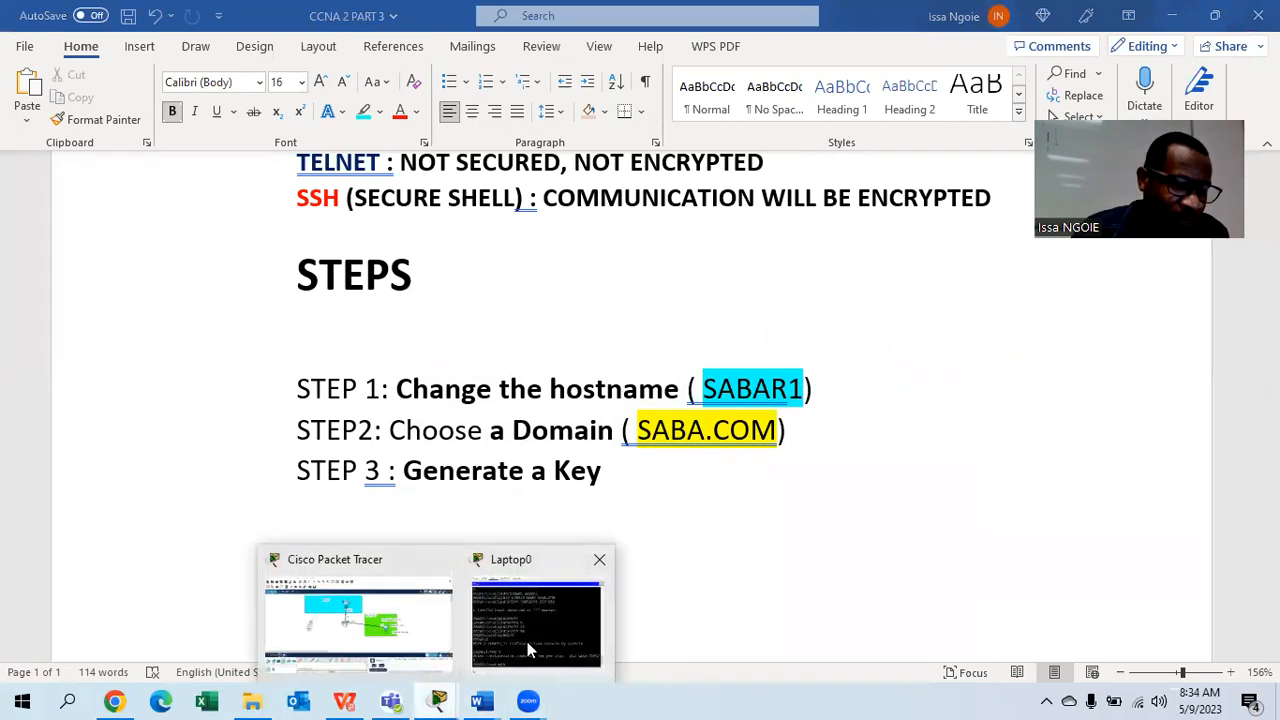
{"action": "left_click", "coordinate": [523, 641]}
{"action": "type", "text": "HOSTNAME SABAR"}
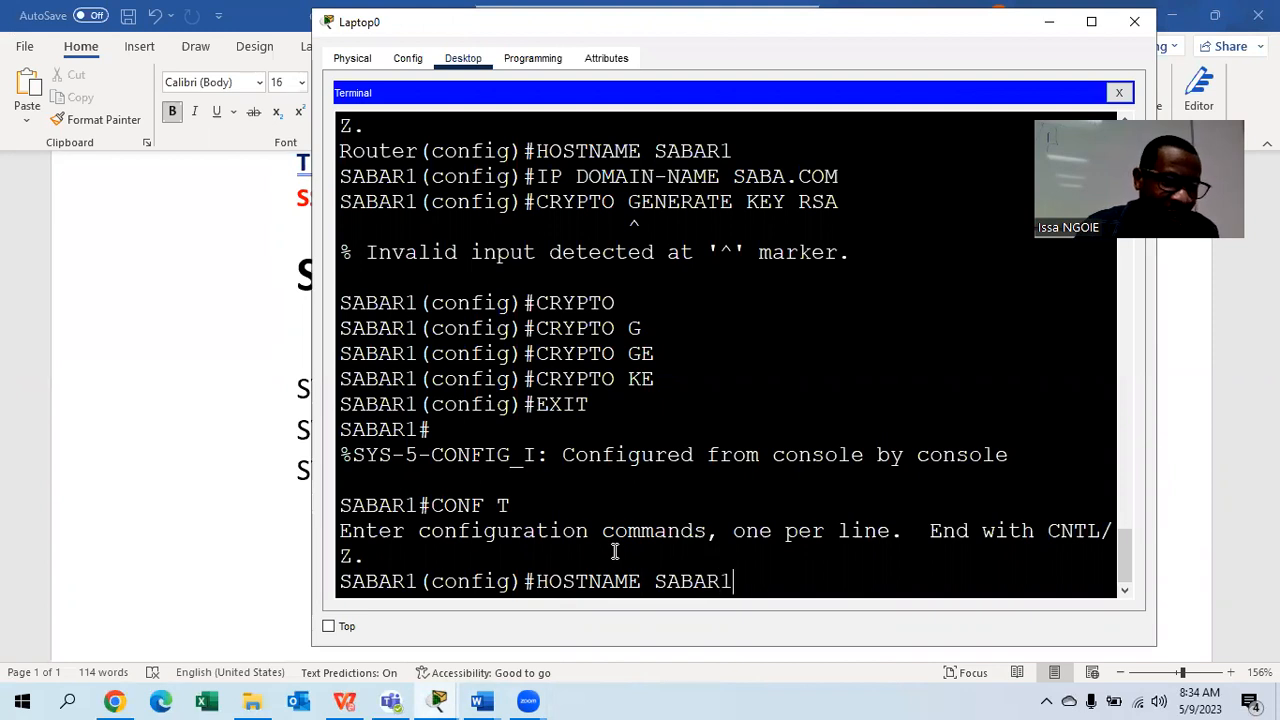
{"action": "type", "text": "1"}
{"action": "key", "text": "Return"}
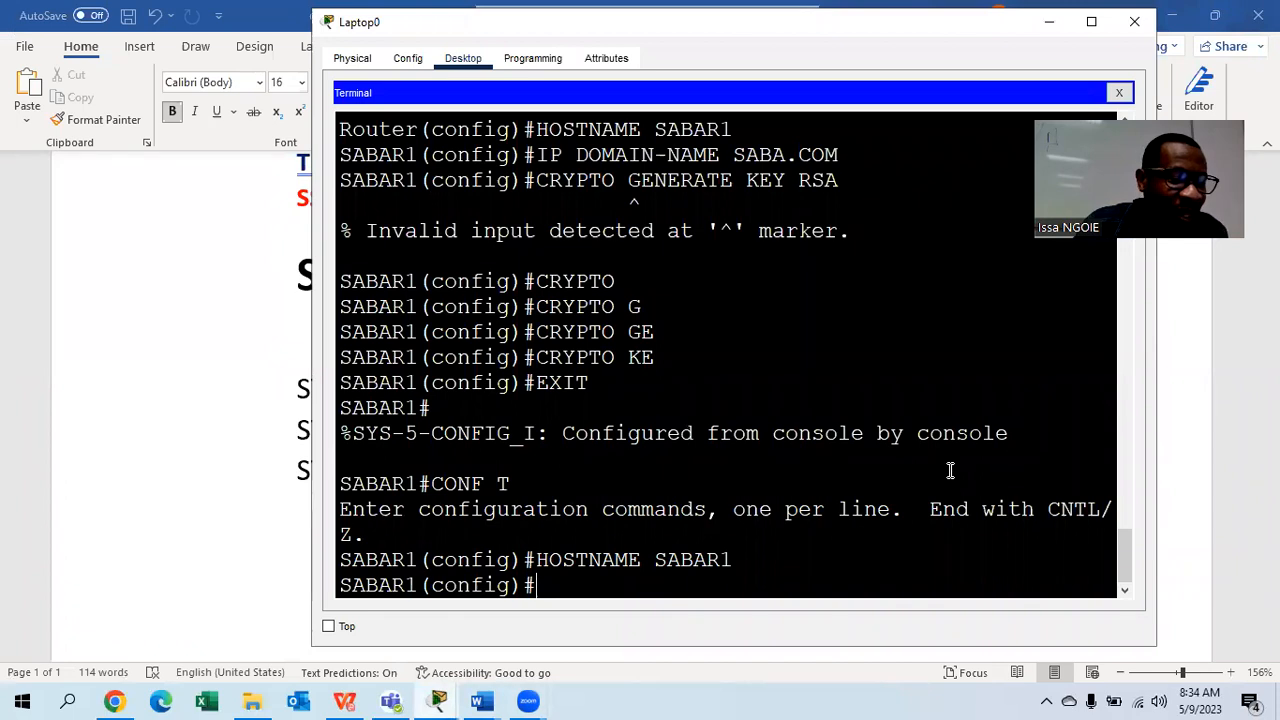
- Check the domain step in the notes and set the router's IP domain name to SABA.COM in Laptop0's terminal
{"action": "left_click", "coordinate": [236, 539]}
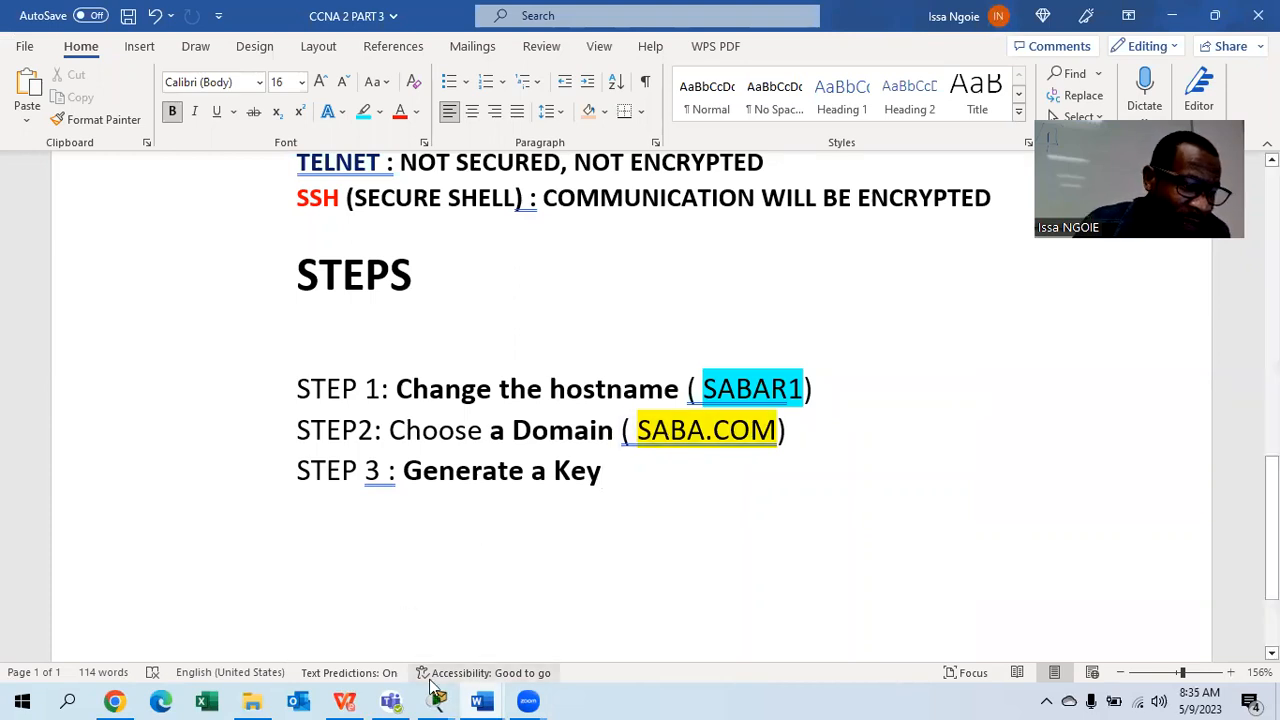
{"action": "mouse_move", "coordinate": [437, 695]}
{"action": "left_click", "coordinate": [534, 610]}
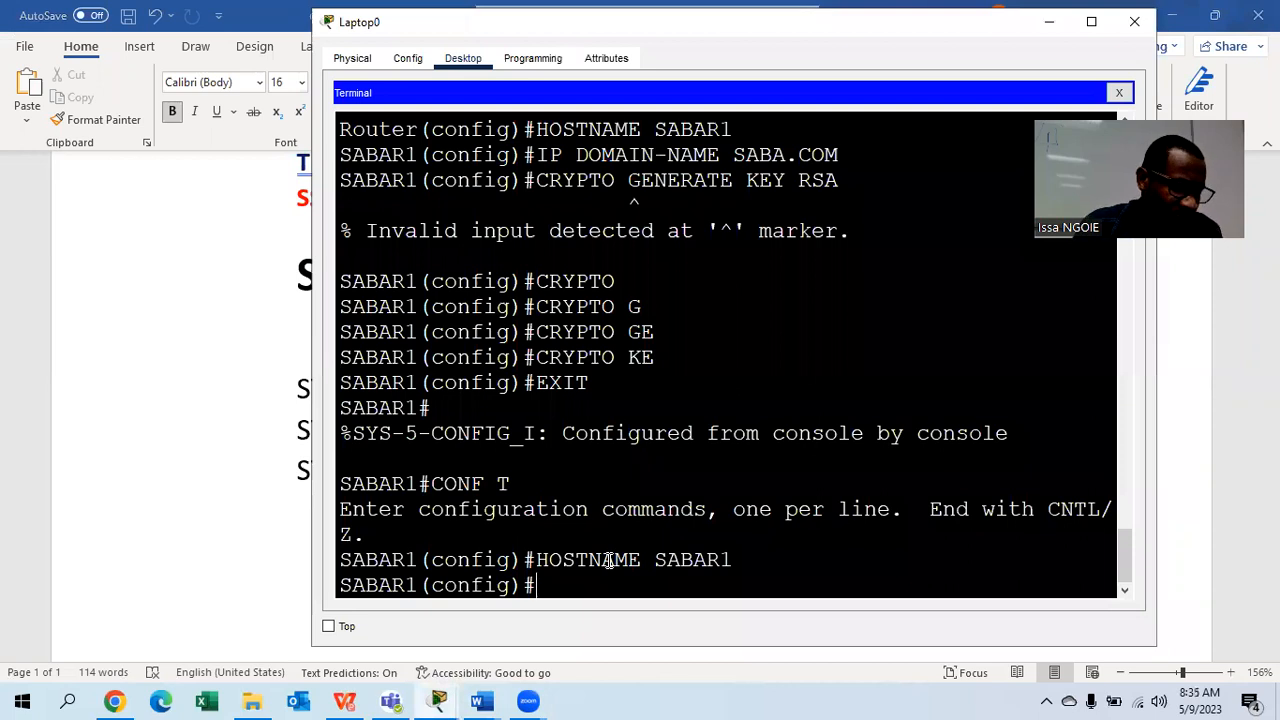
{"action": "type", "text": "IP DOMAIN-NAME SABA.COM"}
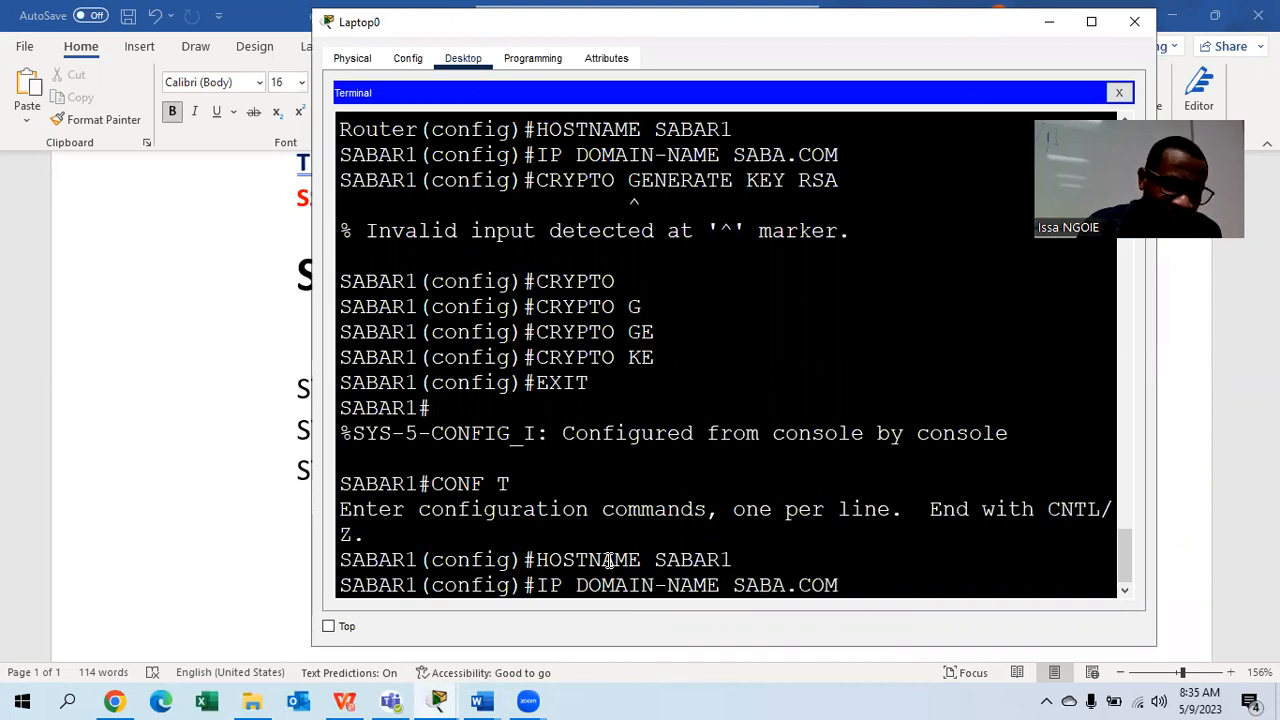
{"action": "key", "text": "Return"}
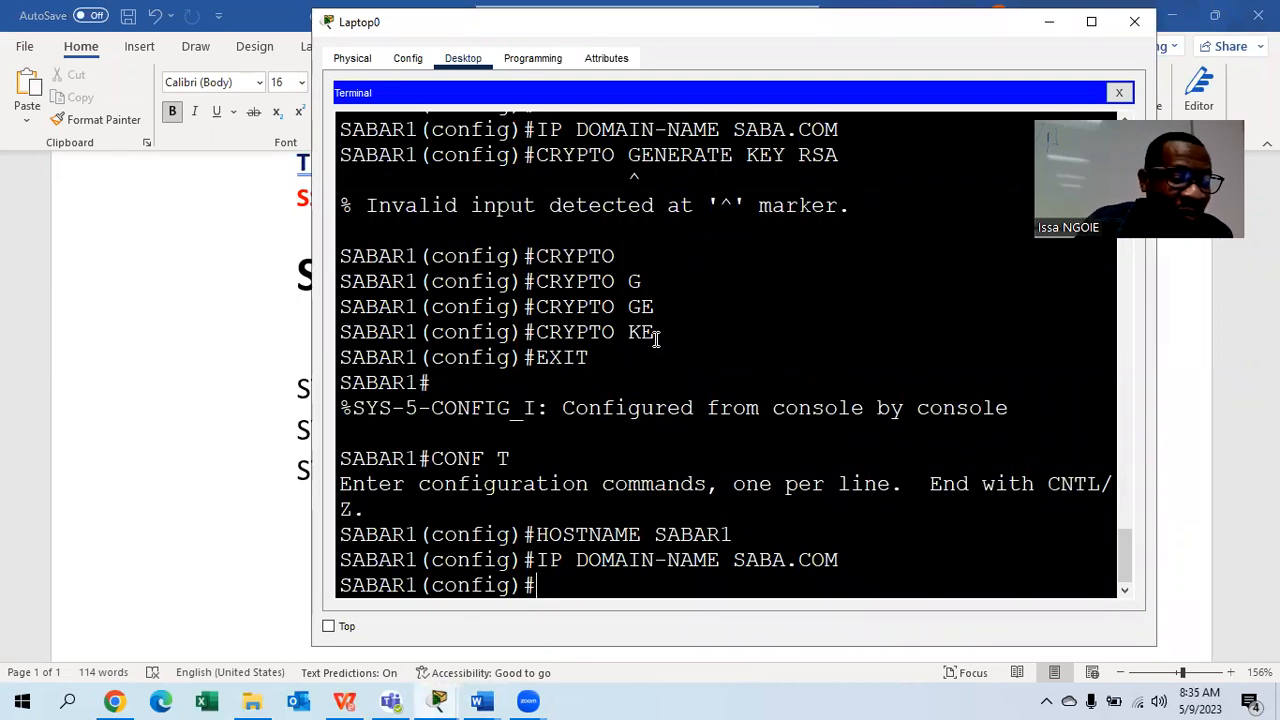
- Check the key step in the notes and run CRYPTO KEY GENERATE RSA on the router from Laptop0's terminal
{"action": "key", "text": "alt+Tab"}
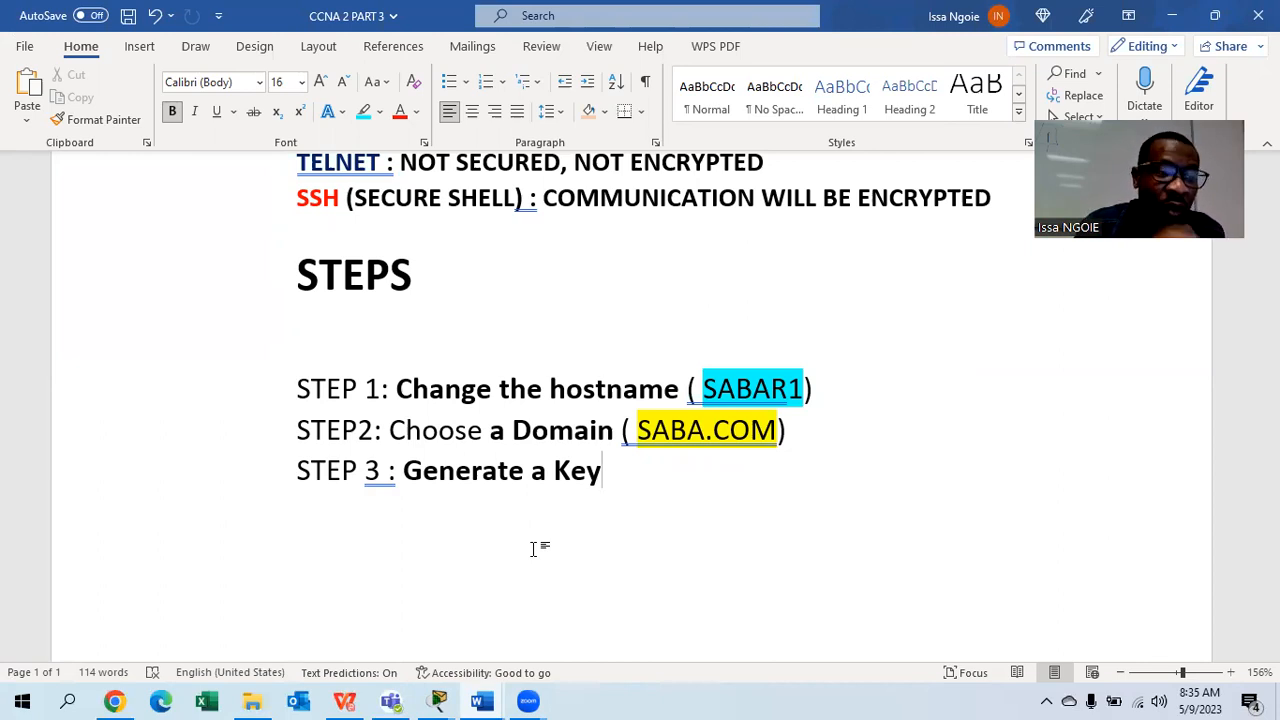
{"action": "mouse_move", "coordinate": [438, 700]}
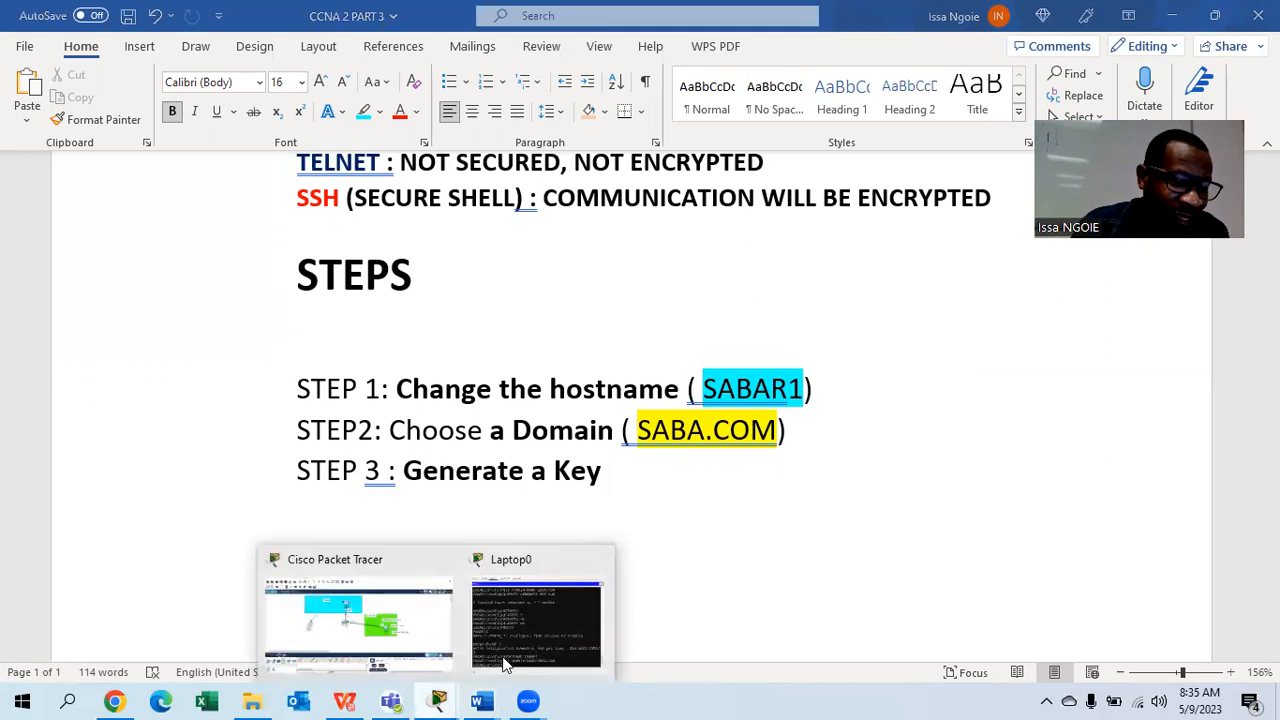
{"action": "left_click", "coordinate": [545, 626]}
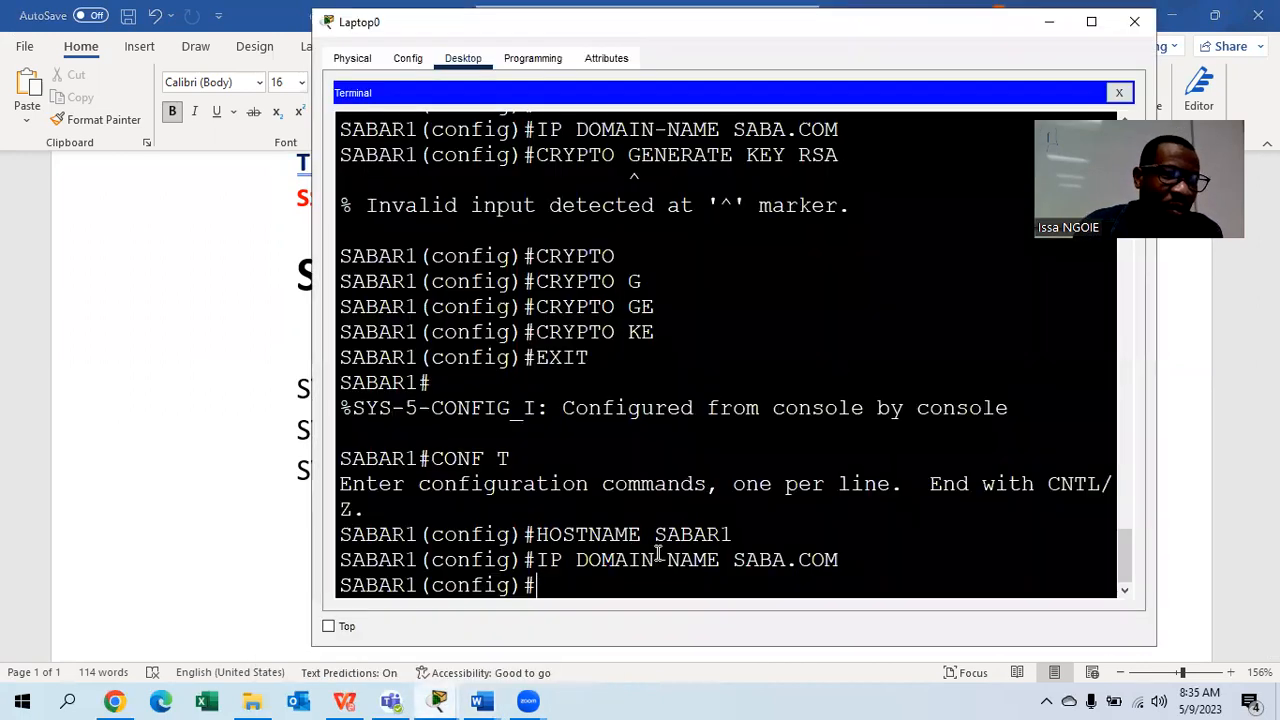
{"action": "type", "text": "CRYP"}
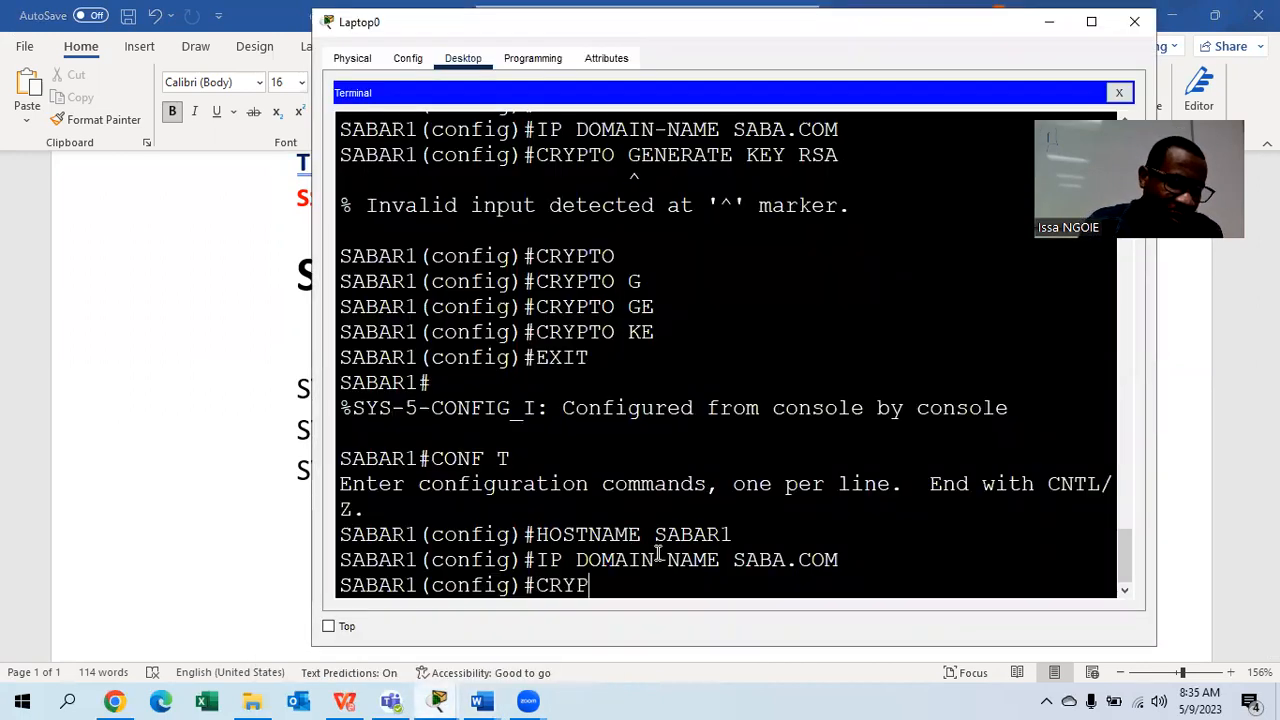
{"action": "type", "text": "TO"}
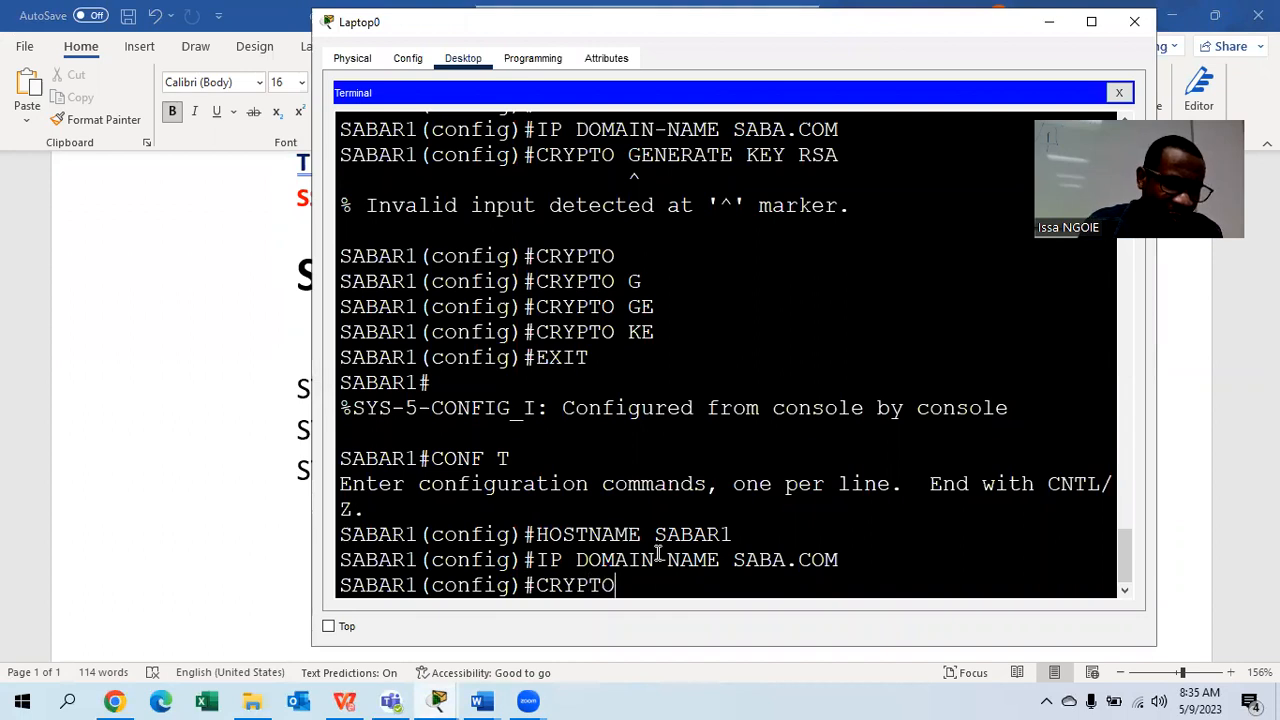
{"action": "type", "text": " KEY GENERATE RSA"}
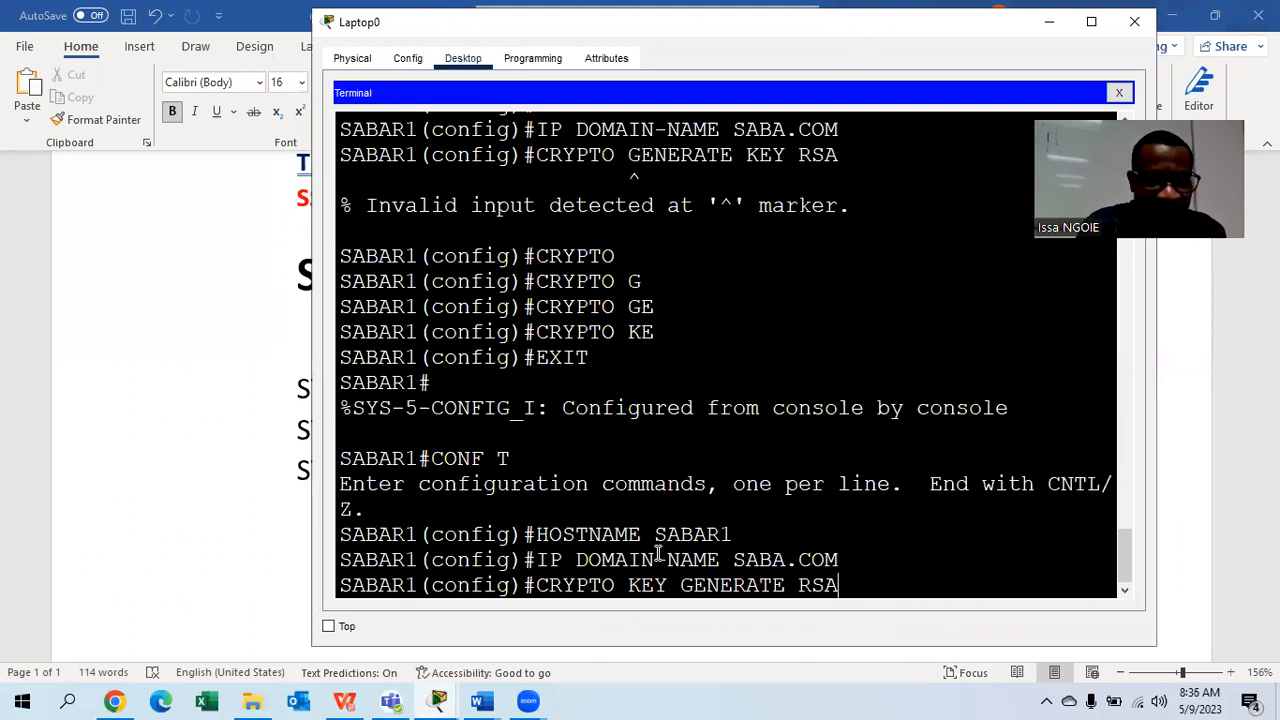
{"action": "key", "text": "Return"}
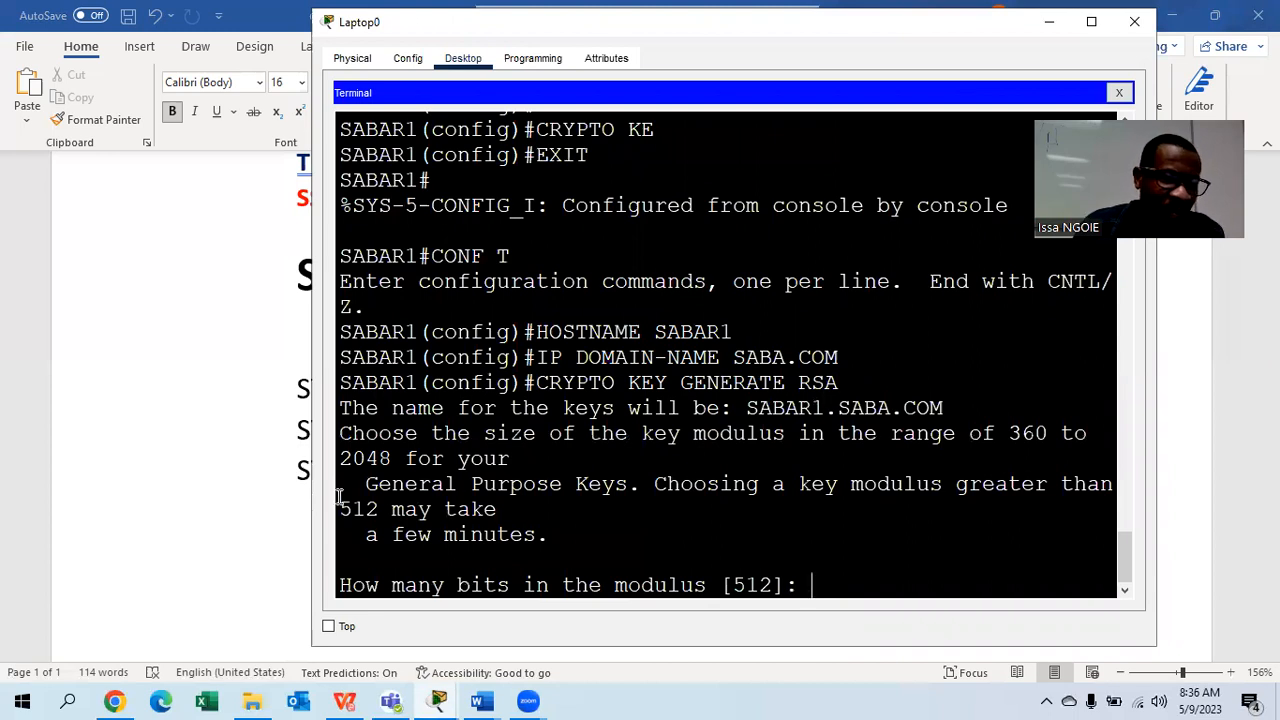
- Switch to the Word notes and add the non-bold line "STEP 4 : PRECISE THE NUMBER OF BITS" below STEP 3
{"action": "left_click", "coordinate": [266, 508]}
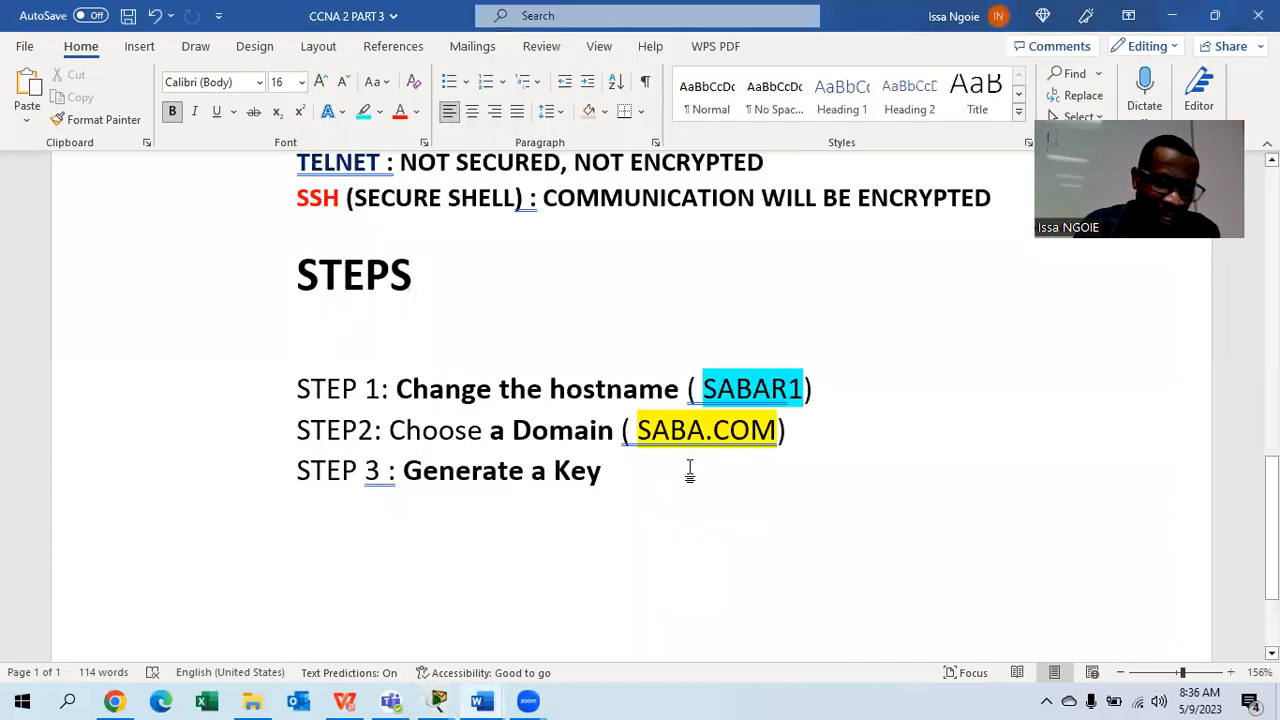
{"action": "key", "text": "Return"}
{"action": "key", "text": "ctrl+b"}
{"action": "type", "text": "STEP 4 : PRESI"}
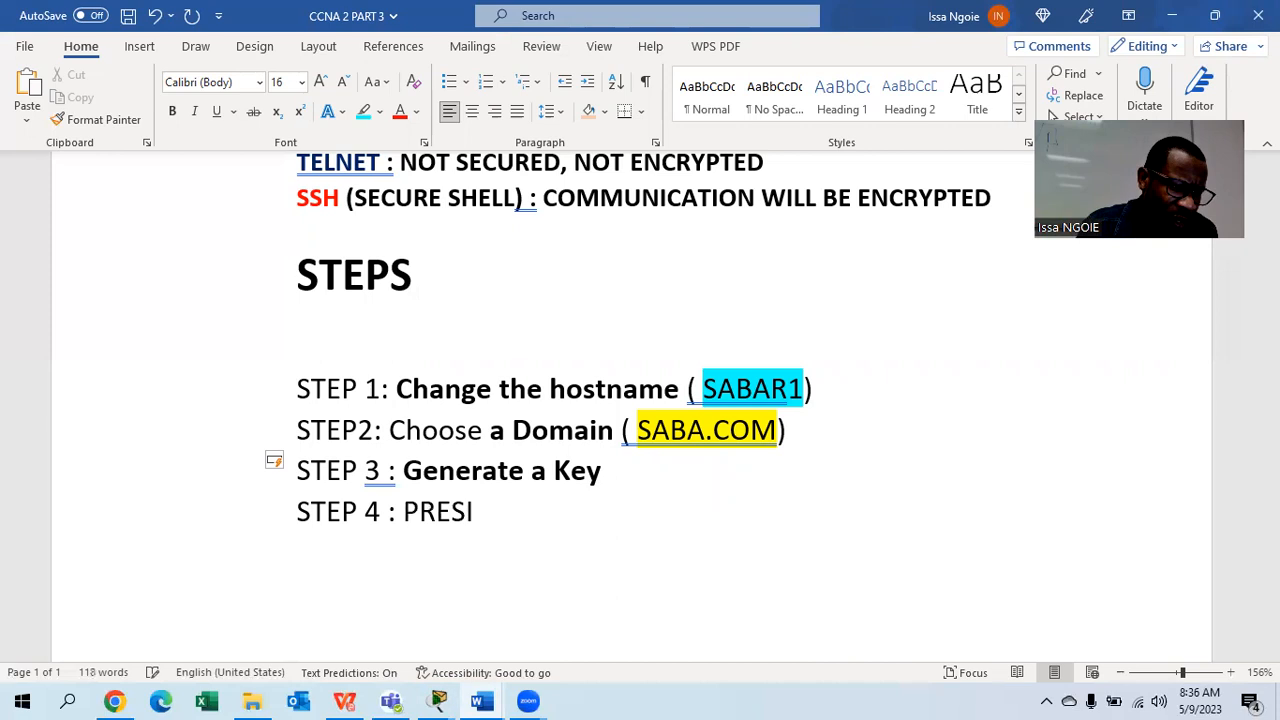
{"action": "key", "text": "BackSpace"}
{"action": "key", "text": "BackSpace"}
{"action": "type", "text": "C"}
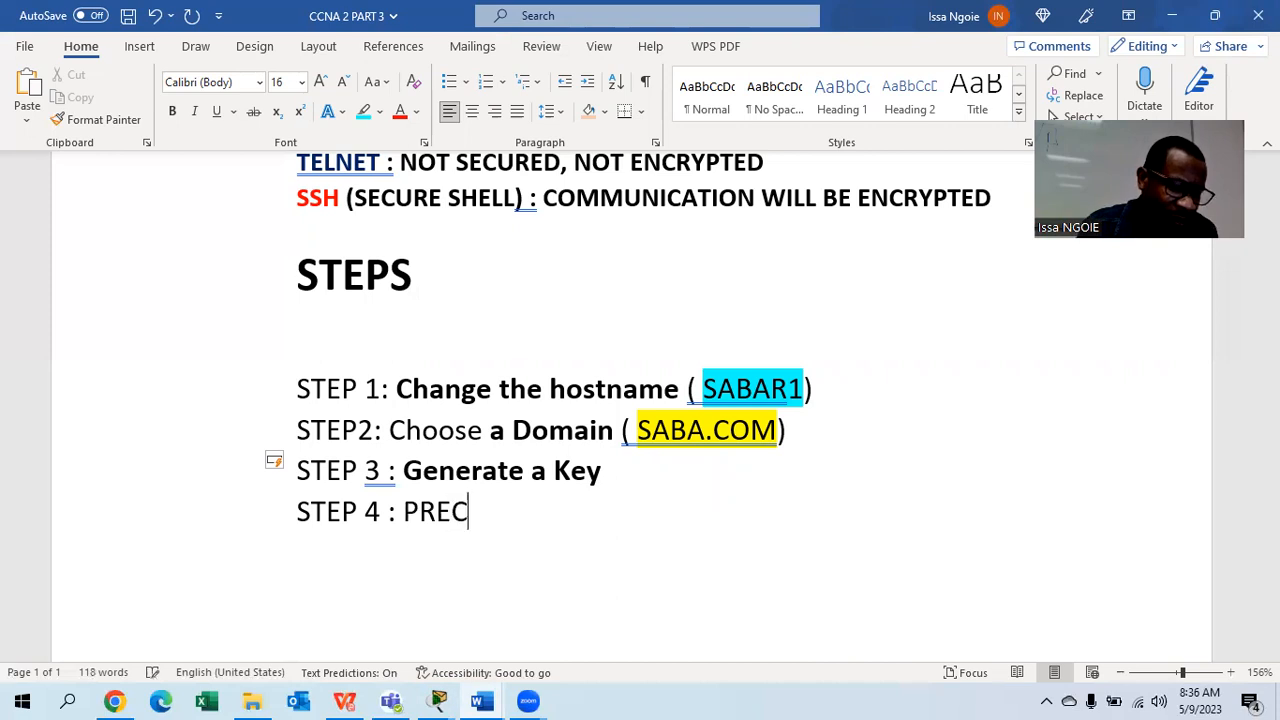
{"action": "type", "text": "ISE THE NU"}
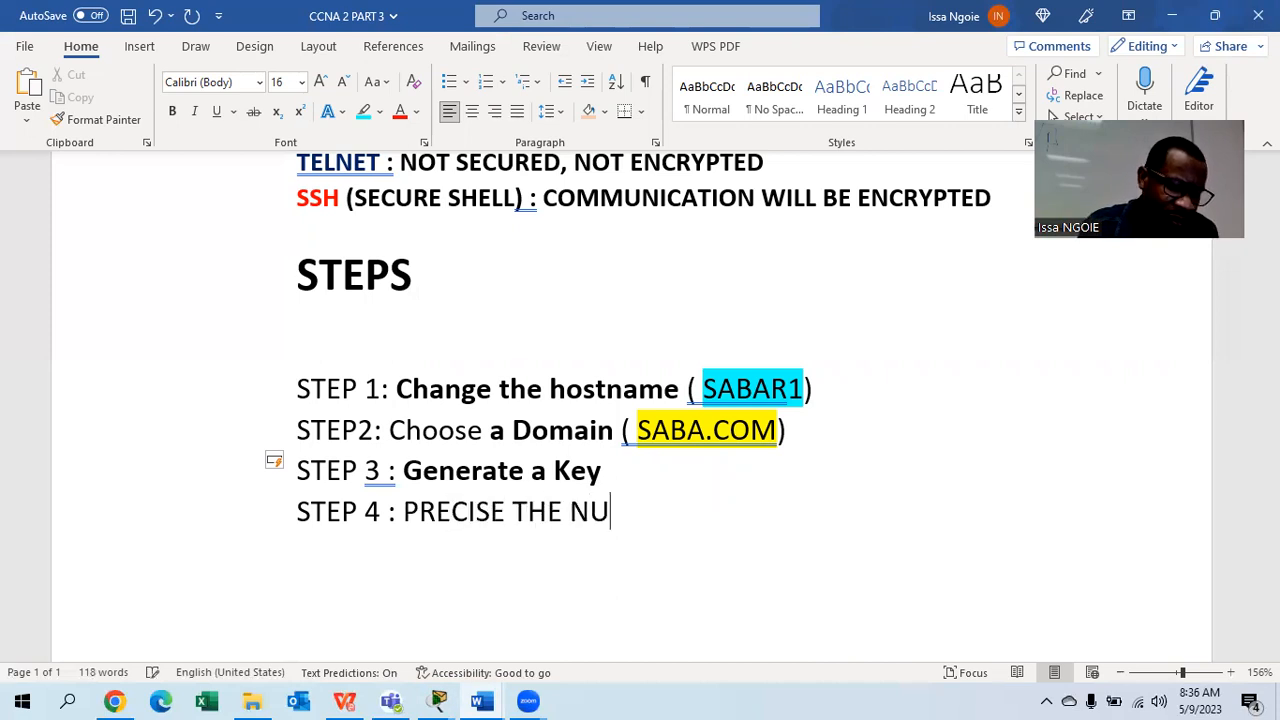
{"action": "type", "text": "MBER OF BITS"}
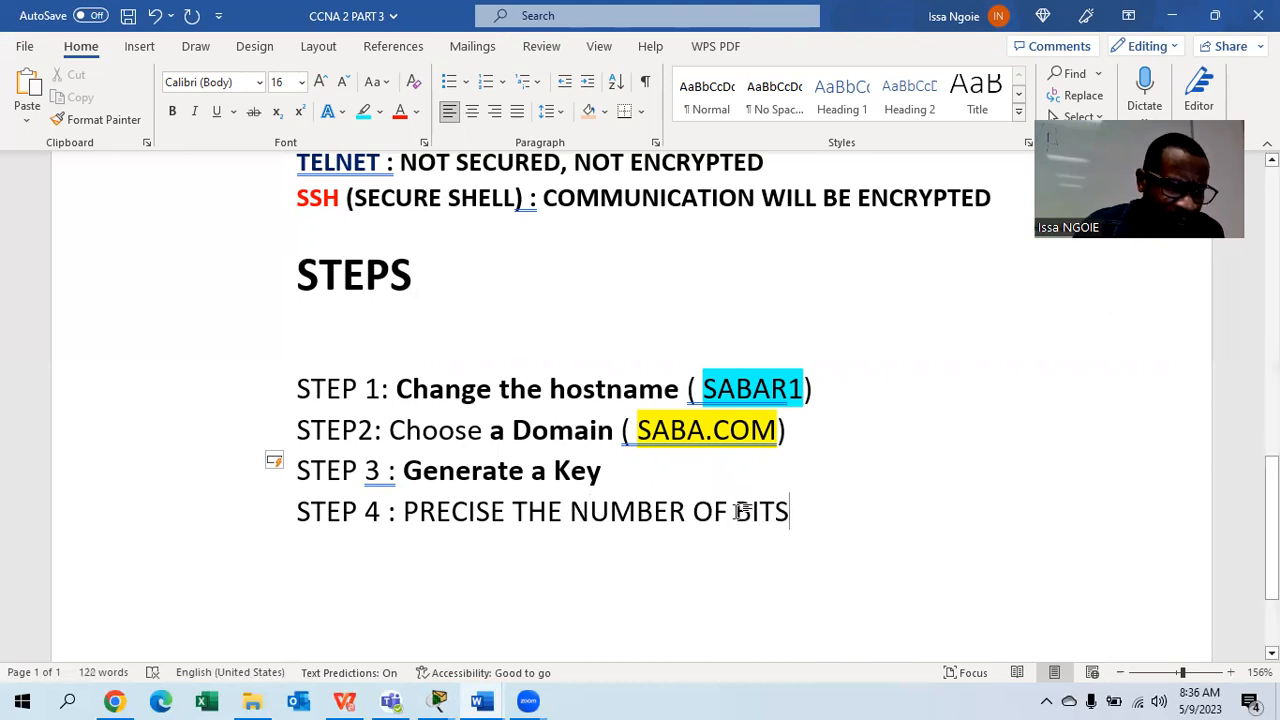
- Change the description text of STEP 4 to lowercase and make it bold
{"action": "left_click_drag", "start_coordinate": [789, 512], "coordinate": [401, 512]}
{"action": "left_click", "coordinate": [380, 82]}
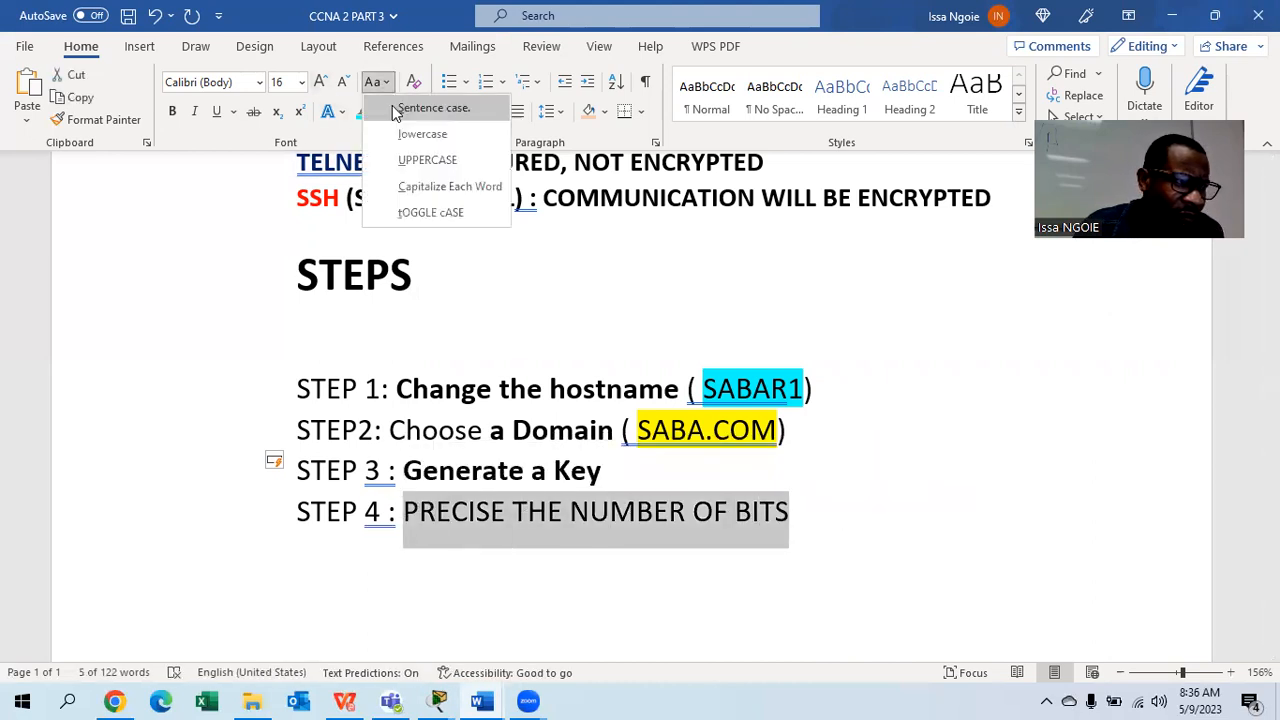
{"action": "left_click", "coordinate": [410, 132]}
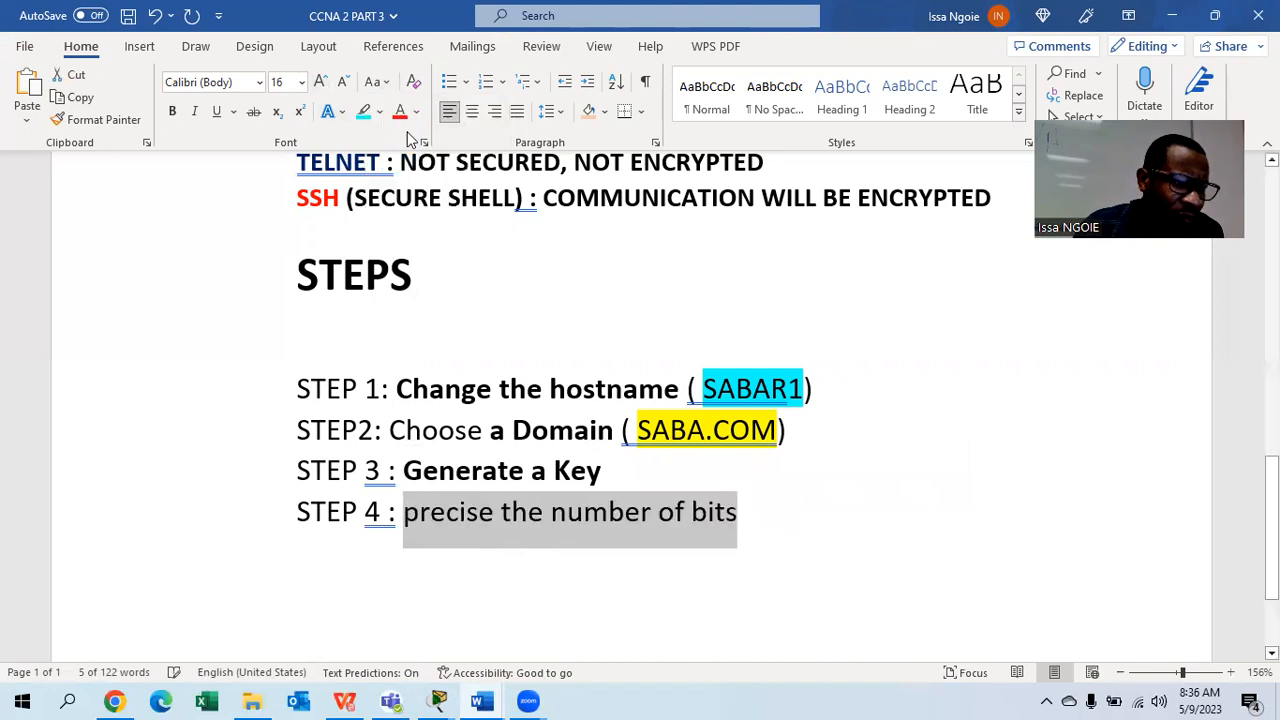
{"action": "left_click", "coordinate": [172, 111]}
- Append ": 1024" to the end of the STEP 4 line
{"action": "left_click", "coordinate": [766, 524]}
{"action": "type", "text": ":"}
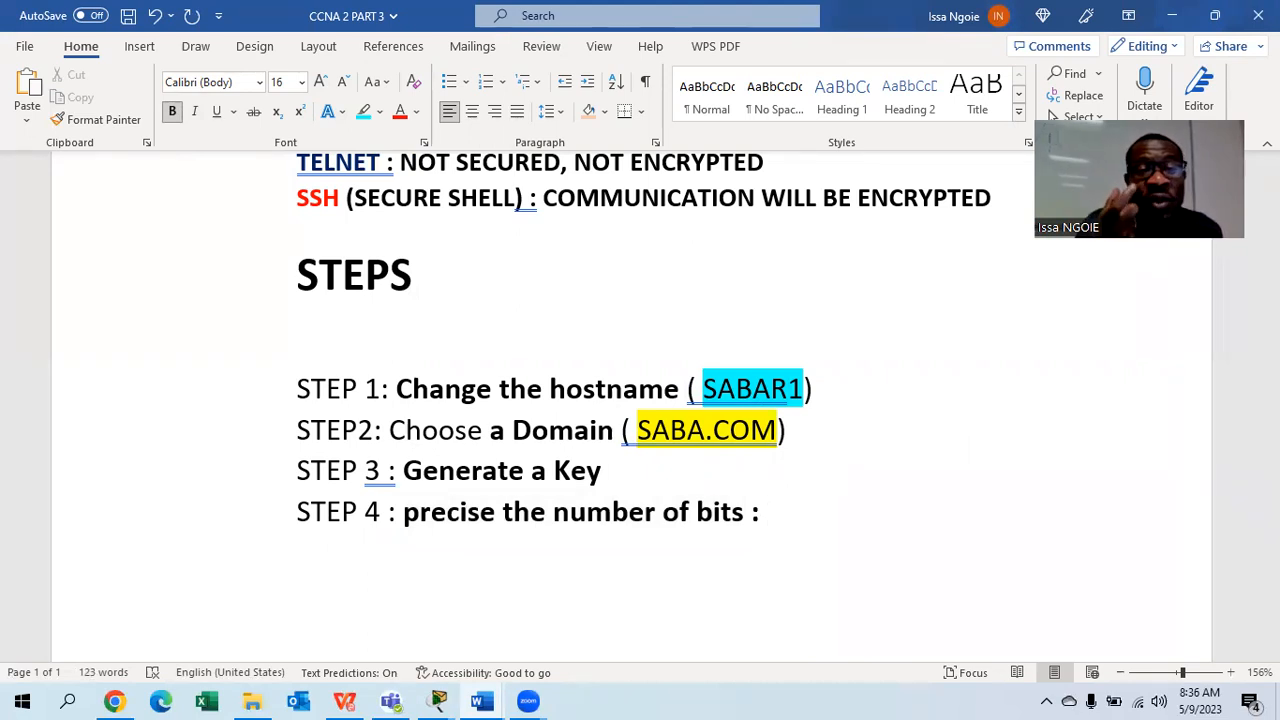
{"action": "type", "text": "1024"}
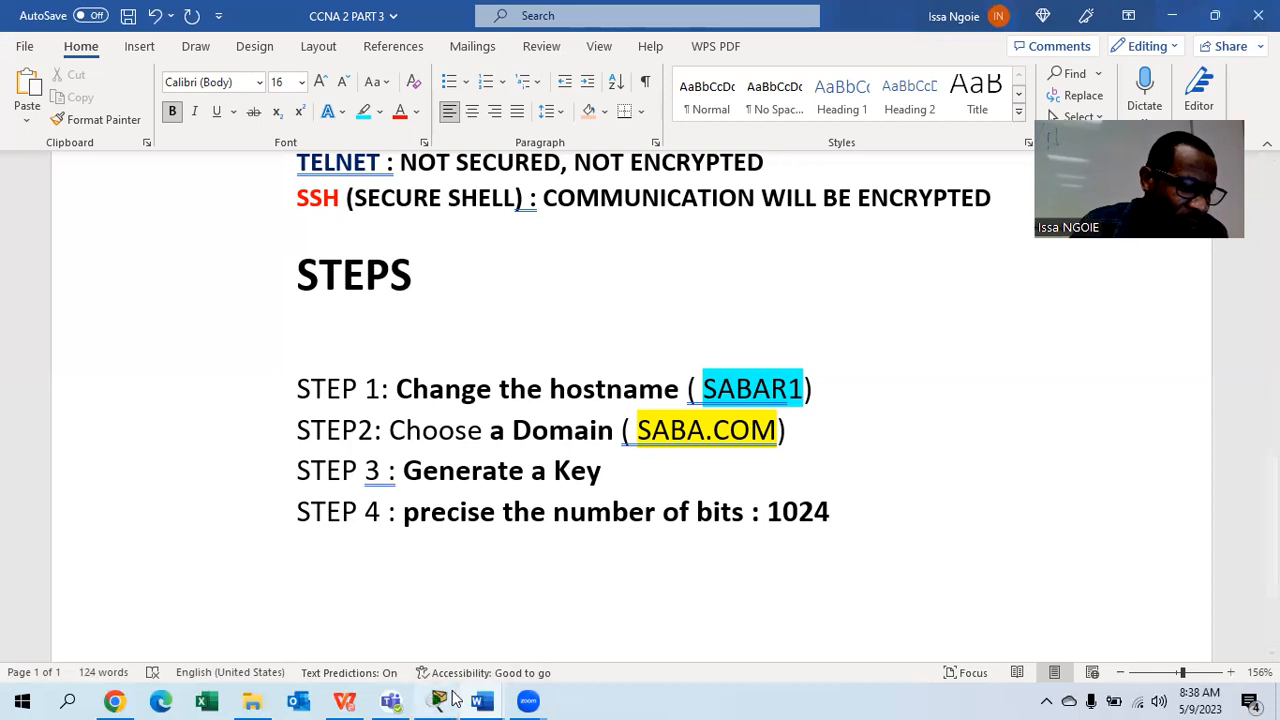
- Switch back to Laptop0's terminal and generate the RSA key with a 1024-bit modulus
{"action": "mouse_move", "coordinate": [438, 701]}
{"action": "left_click", "coordinate": [553, 617]}
{"action": "type", "text": "1024"}
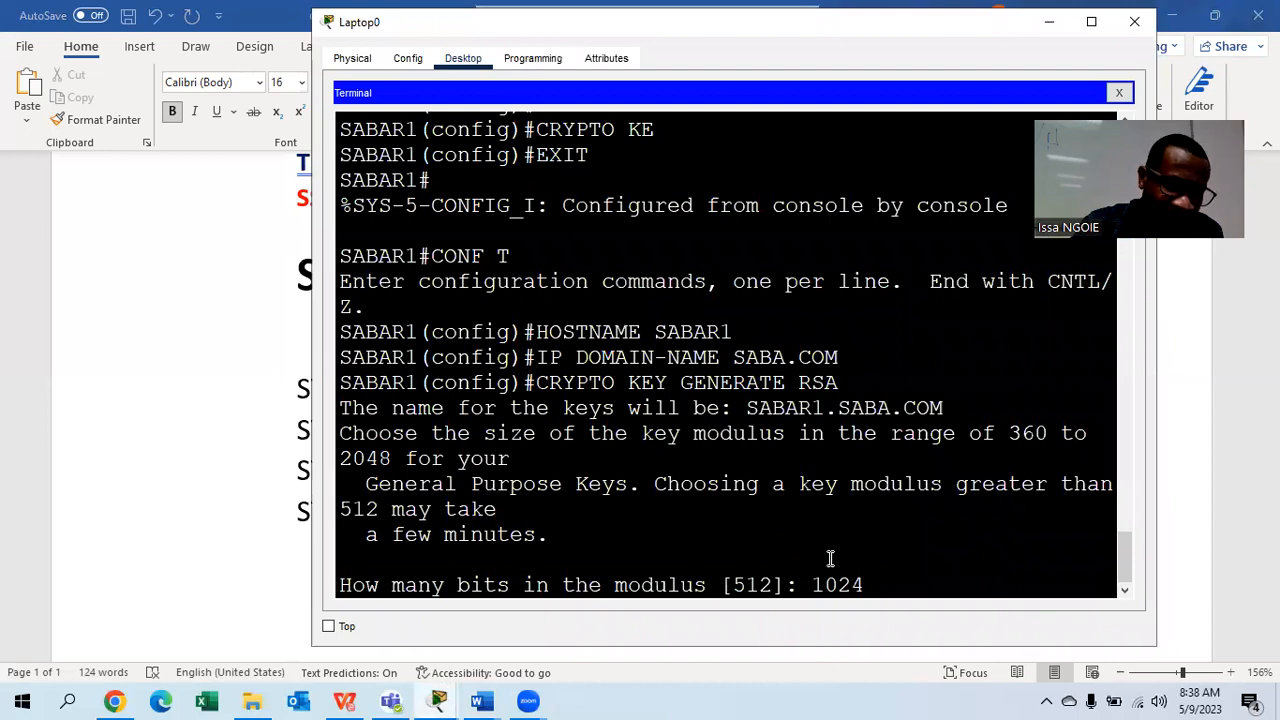
{"action": "key", "text": "Return"}
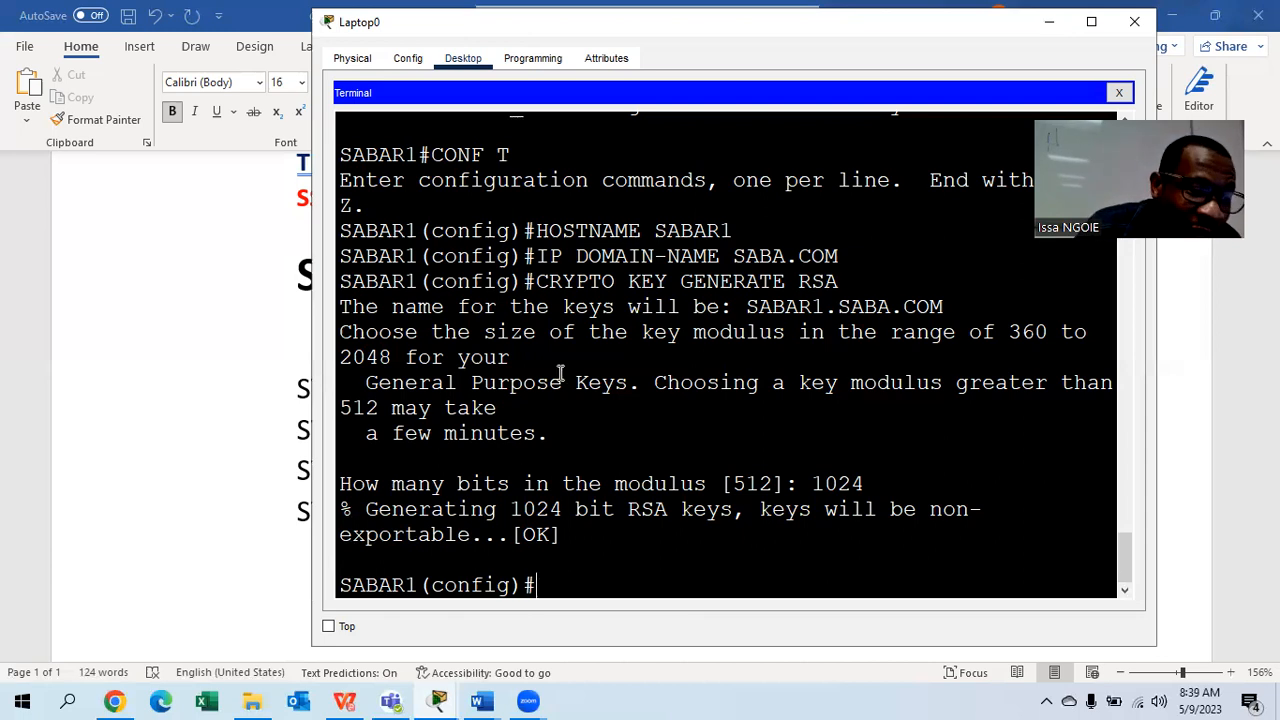
- Switch to the Word notes and add the non-bold line "STEP 5: LINE VTY 0 3" below STEP 4
{"action": "left_click", "coordinate": [240, 572]}
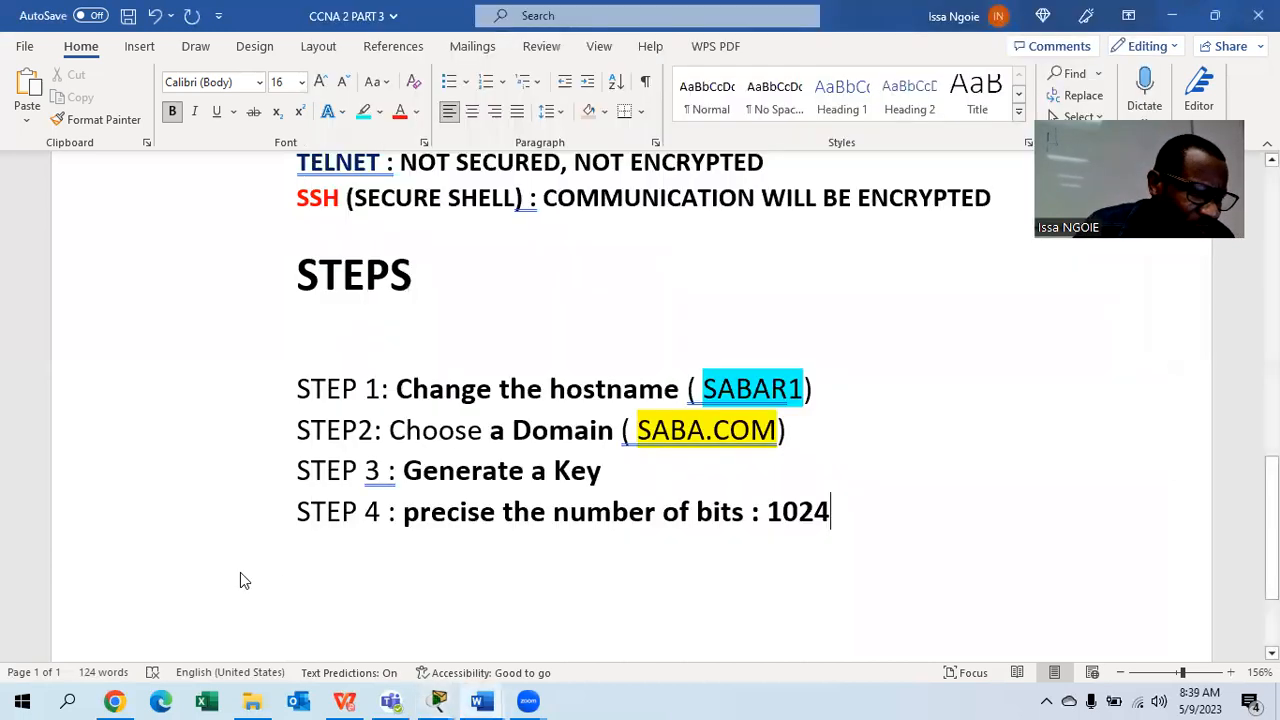
{"action": "key", "text": "Return"}
{"action": "type", "text": "STEP "}
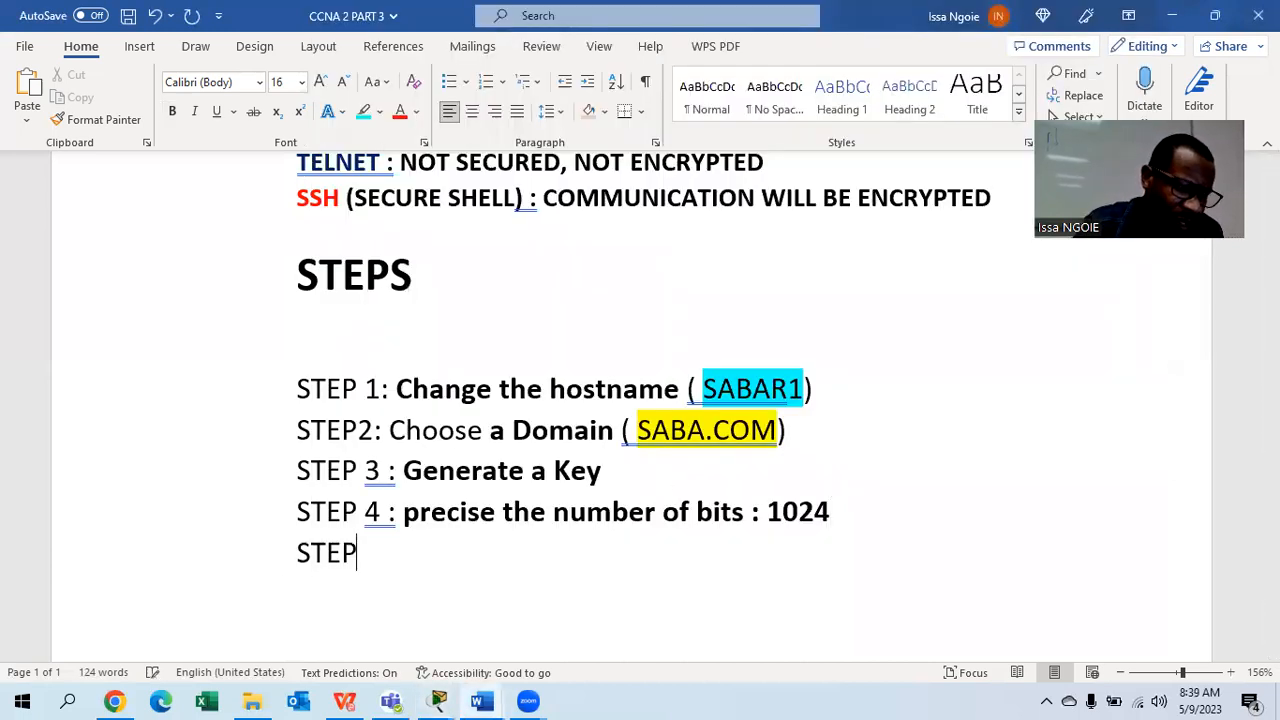
{"action": "type", "text": "5"}
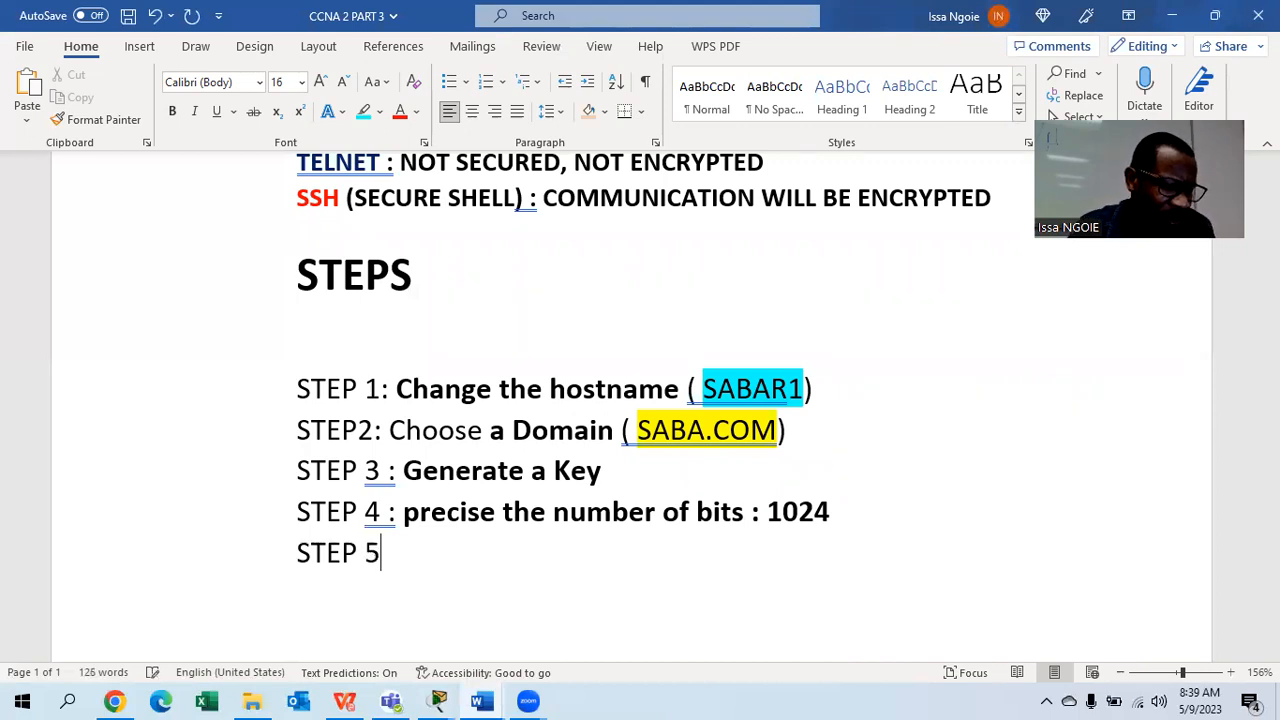
{"action": "type", "text": ":"}
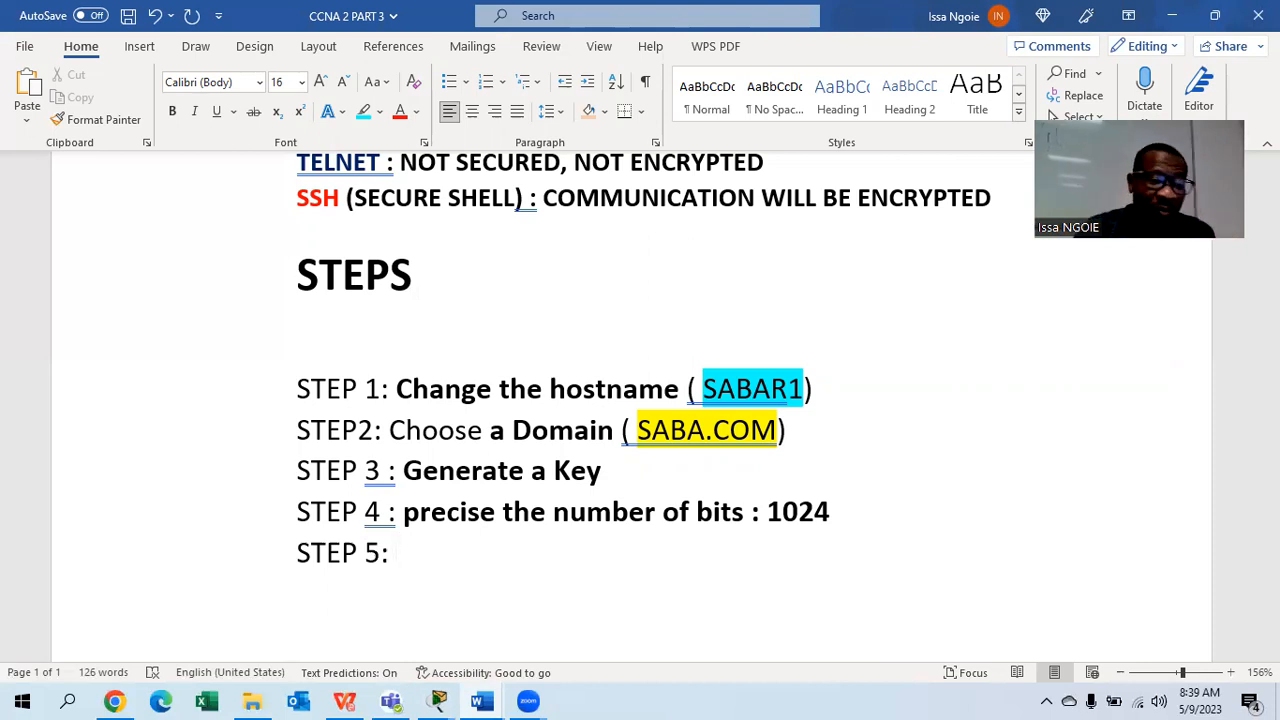
{"action": "mouse_move", "coordinate": [440, 695]}
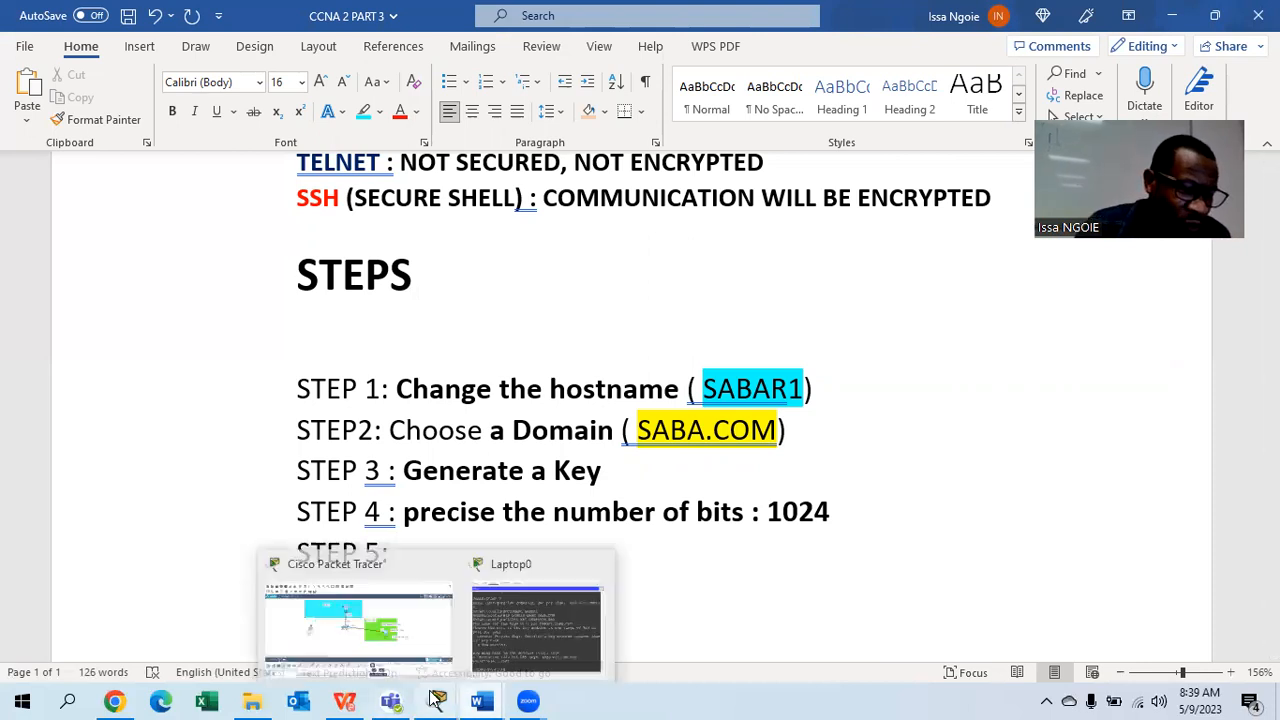
{"action": "left_click", "coordinate": [514, 629]}
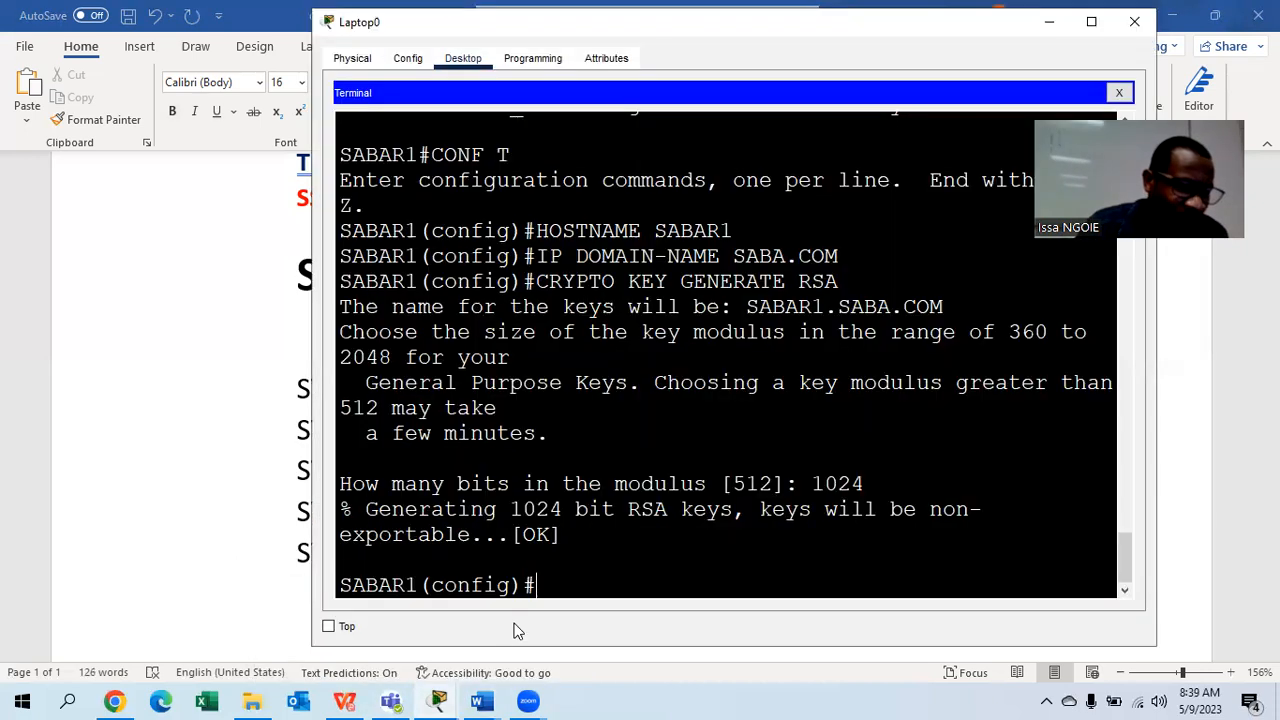
{"action": "left_click", "coordinate": [233, 572]}
{"action": "type", "text": "LIN"}
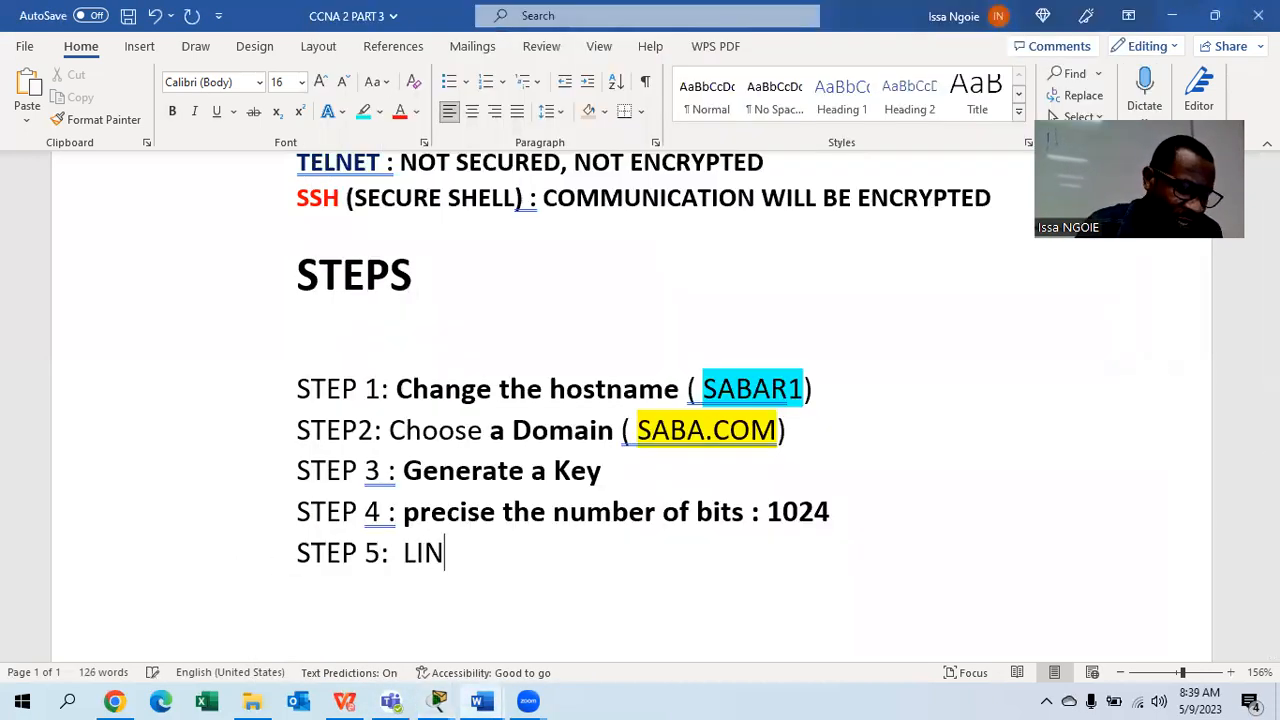
{"action": "type", "text": "E VTY"}
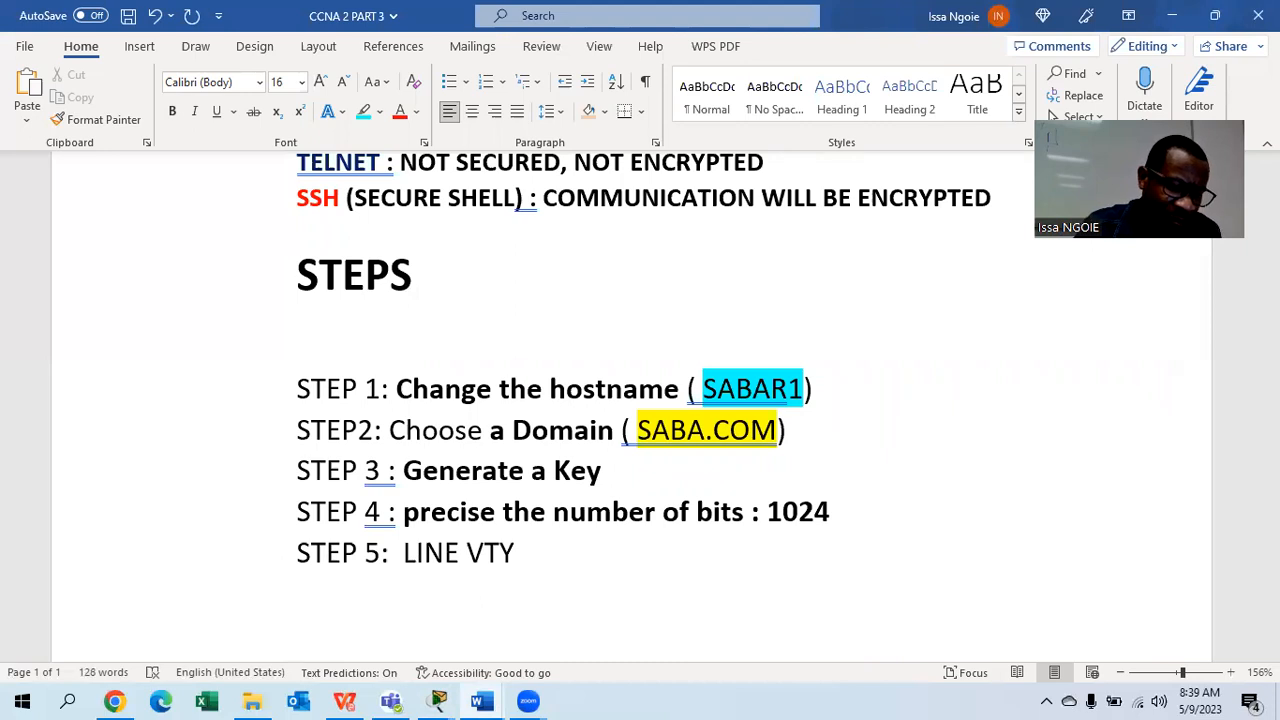
{"action": "type", "text": " 0 3"}
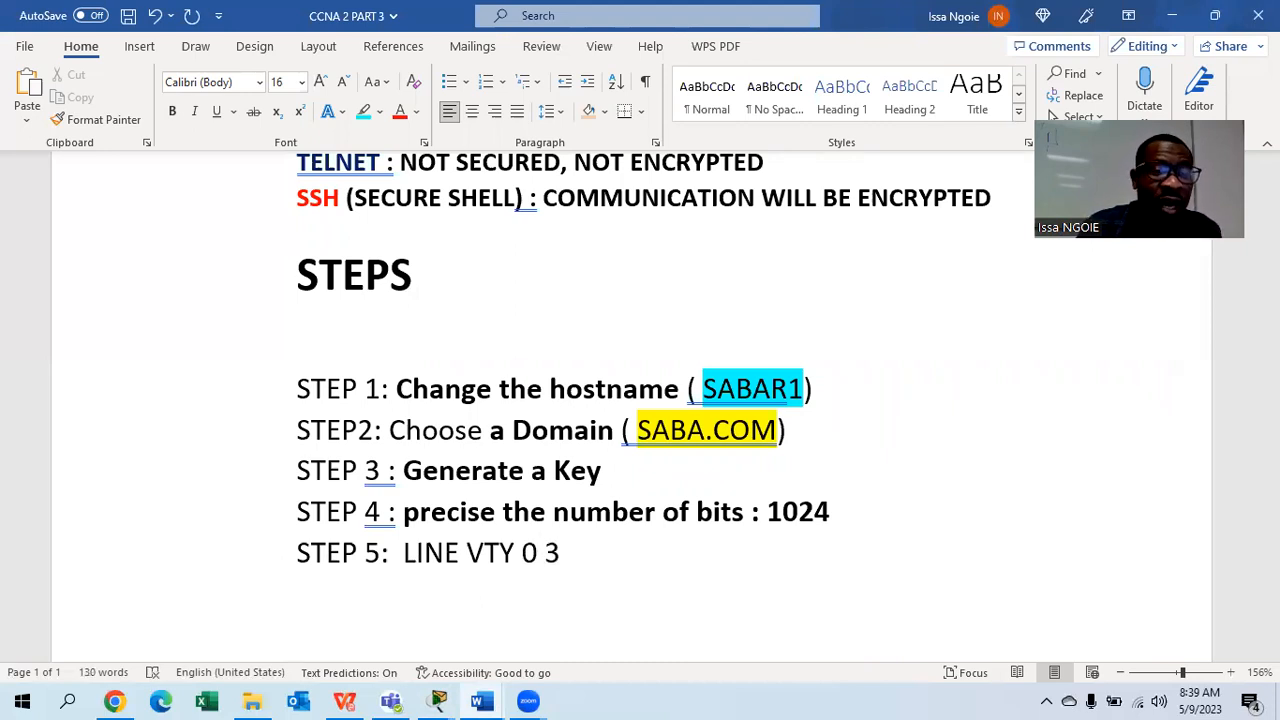
- Format the "LINE VTY 0 3" text of STEP 5 with automatic font color, lowercase and bold
{"action": "left_click_drag", "start_coordinate": [569, 554], "coordinate": [403, 553]}
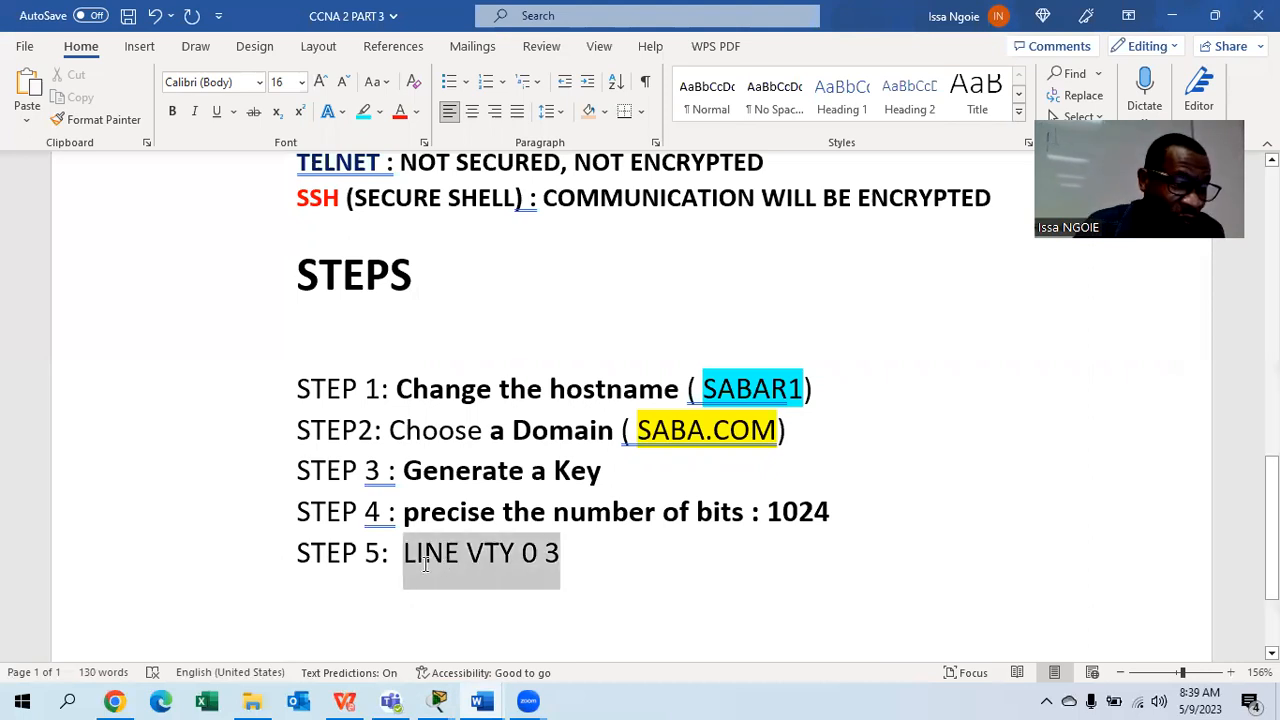
{"action": "left_click", "coordinate": [416, 111]}
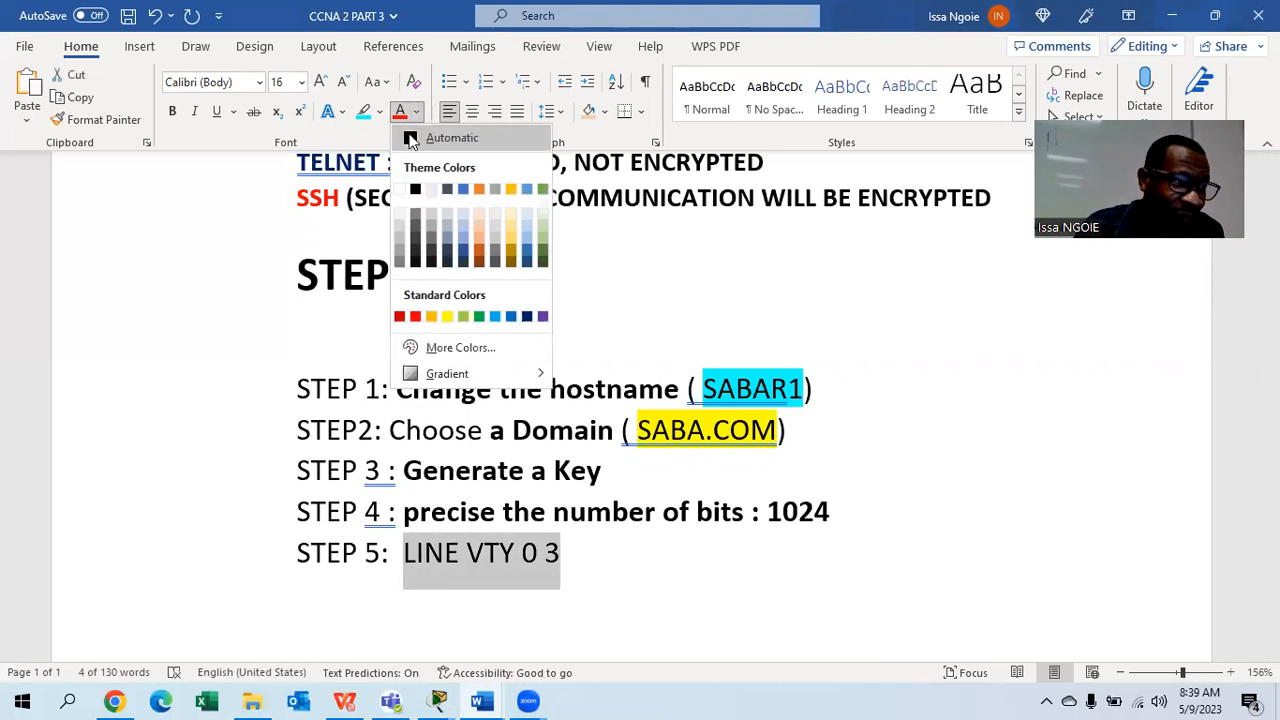
{"action": "left_click", "coordinate": [409, 136]}
{"action": "left_click", "coordinate": [373, 81]}
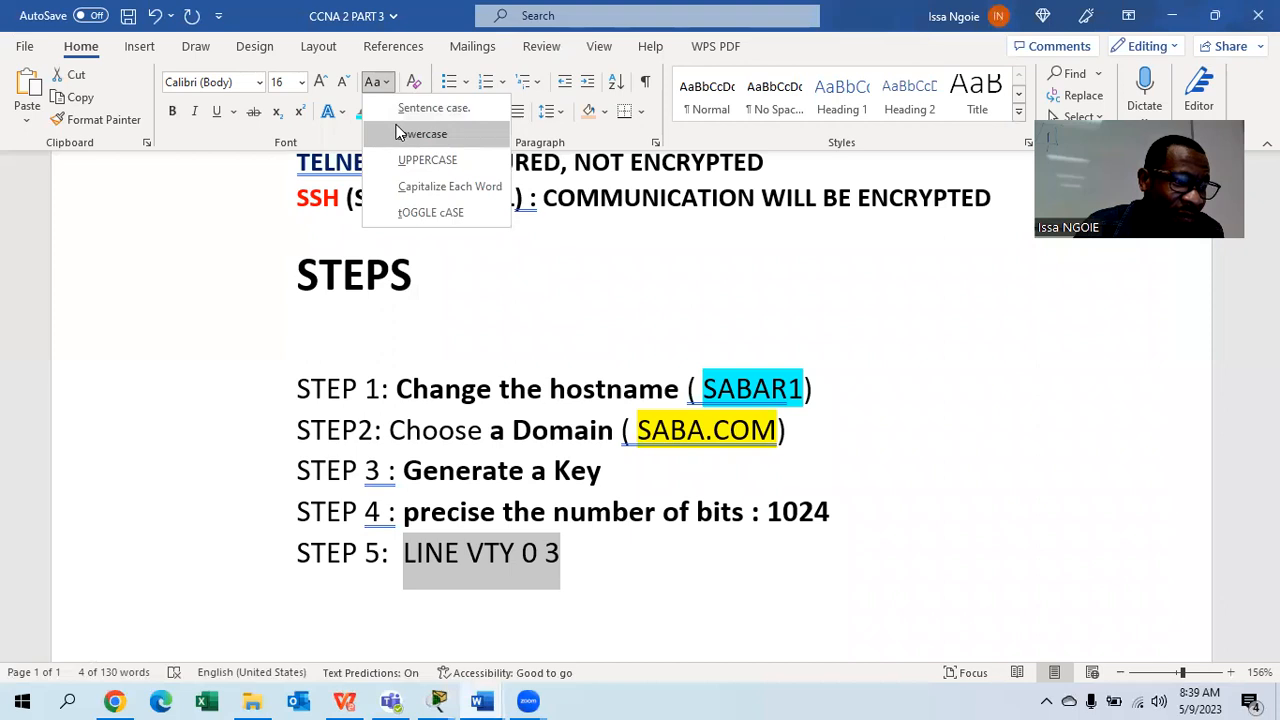
{"action": "left_click", "coordinate": [418, 131]}
{"action": "left_click", "coordinate": [172, 111]}
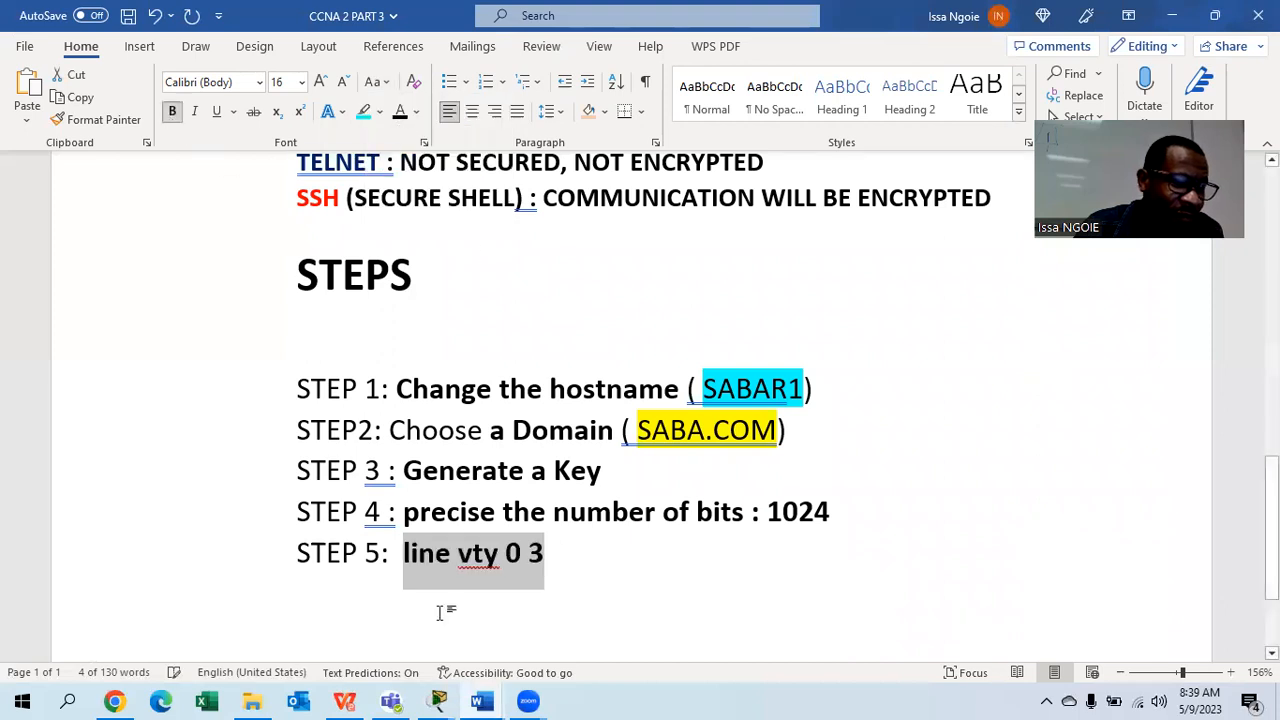
- Switch to Laptop0's terminal and enter line configuration mode with LINE VTY 0 3
{"action": "mouse_move", "coordinate": [455, 700]}
{"action": "left_click", "coordinate": [536, 636]}
{"action": "type", "text": "LINE VTY"}
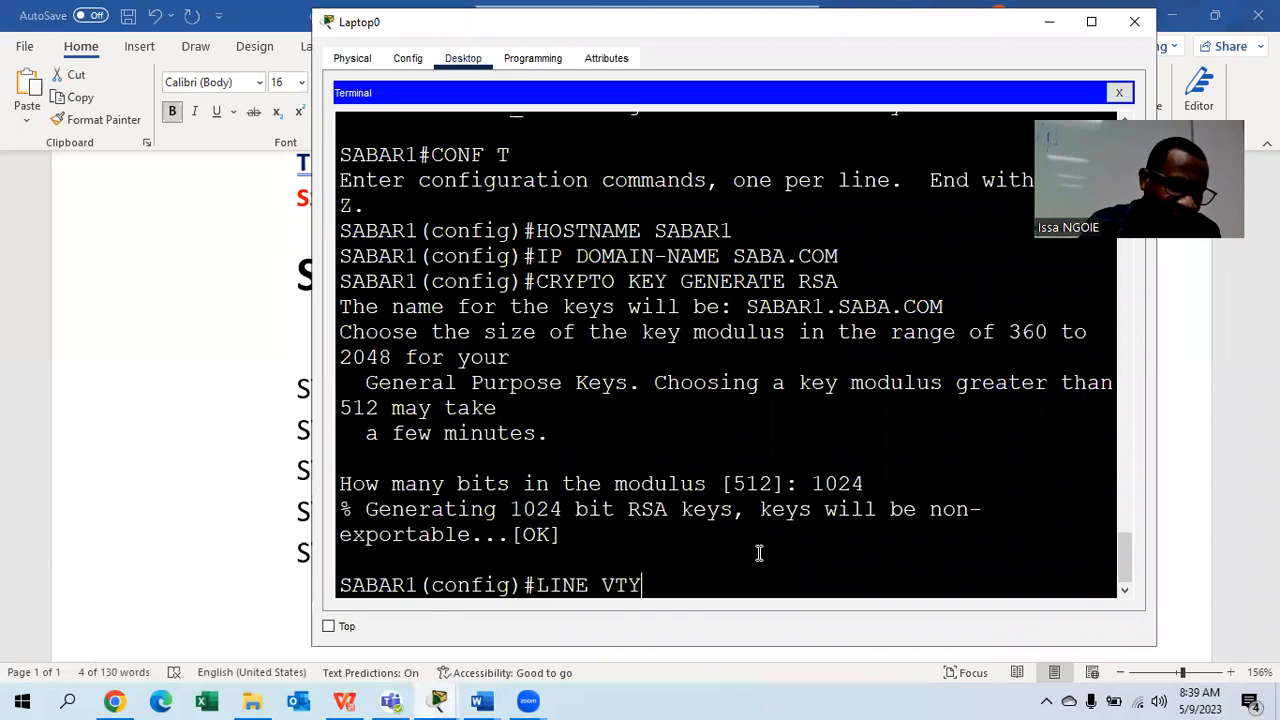
{"action": "type", "text": " 0 3"}
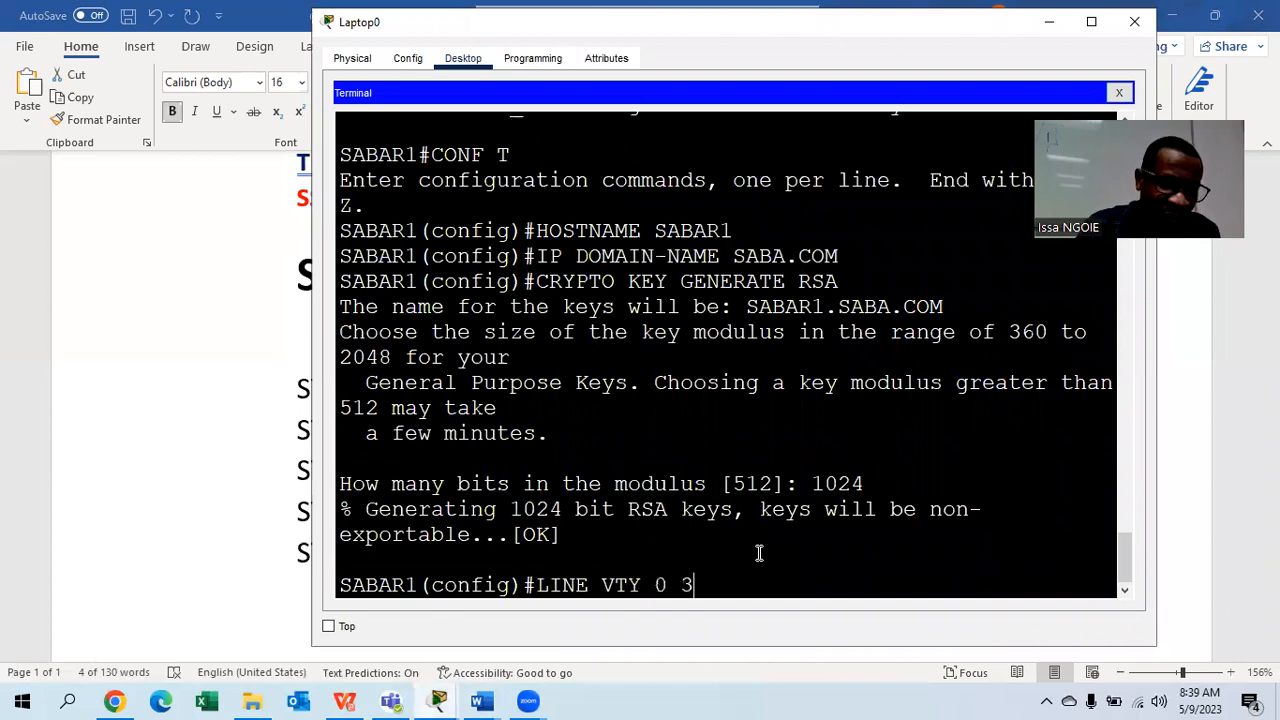
{"action": "key", "text": "Return"}
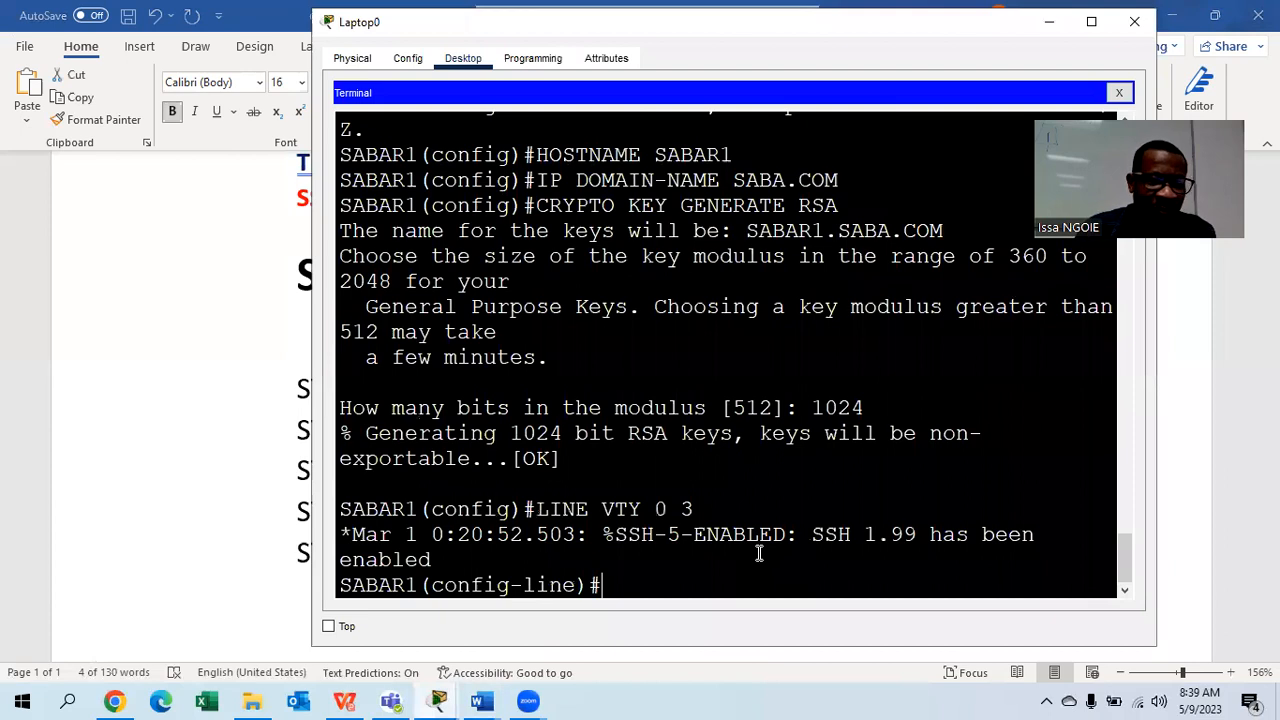
- Switch back to the Word notes and add the non-bold line "STEP 6 : PRECISE THE PROTOCOL TO BE USED" below STEP 5
{"action": "left_click", "coordinate": [245, 472]}
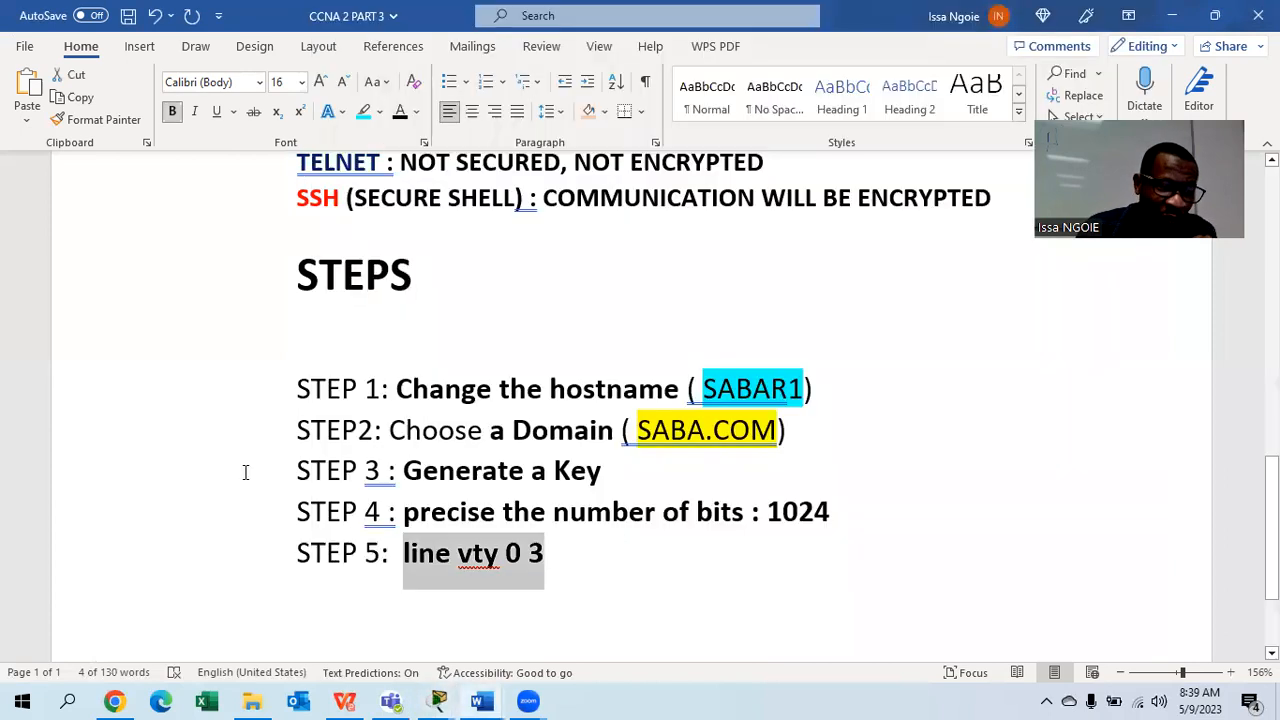
{"action": "left_click", "coordinate": [612, 545]}
{"action": "key", "text": "Return"}
{"action": "type", "text": "STEO"}
{"action": "key", "text": "BackSpace"}
{"action": "type", "text": "P 6 :"}
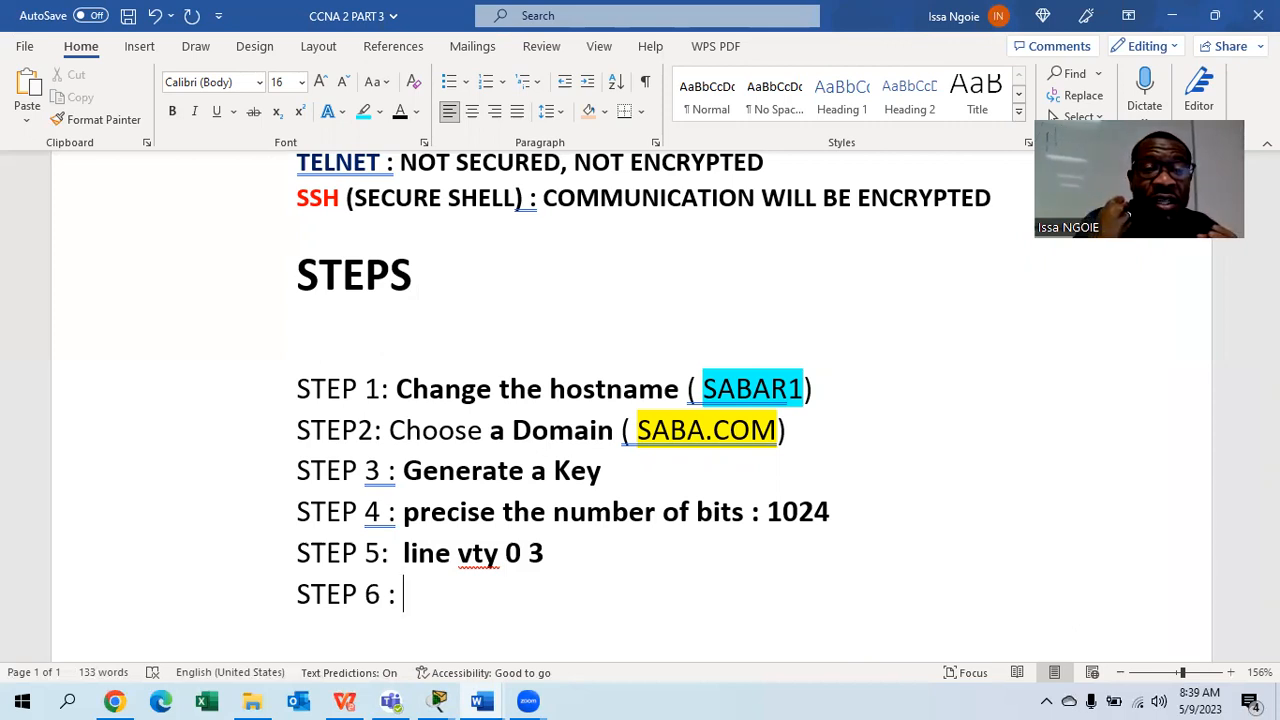
{"action": "type", "text": "PRECIS"}
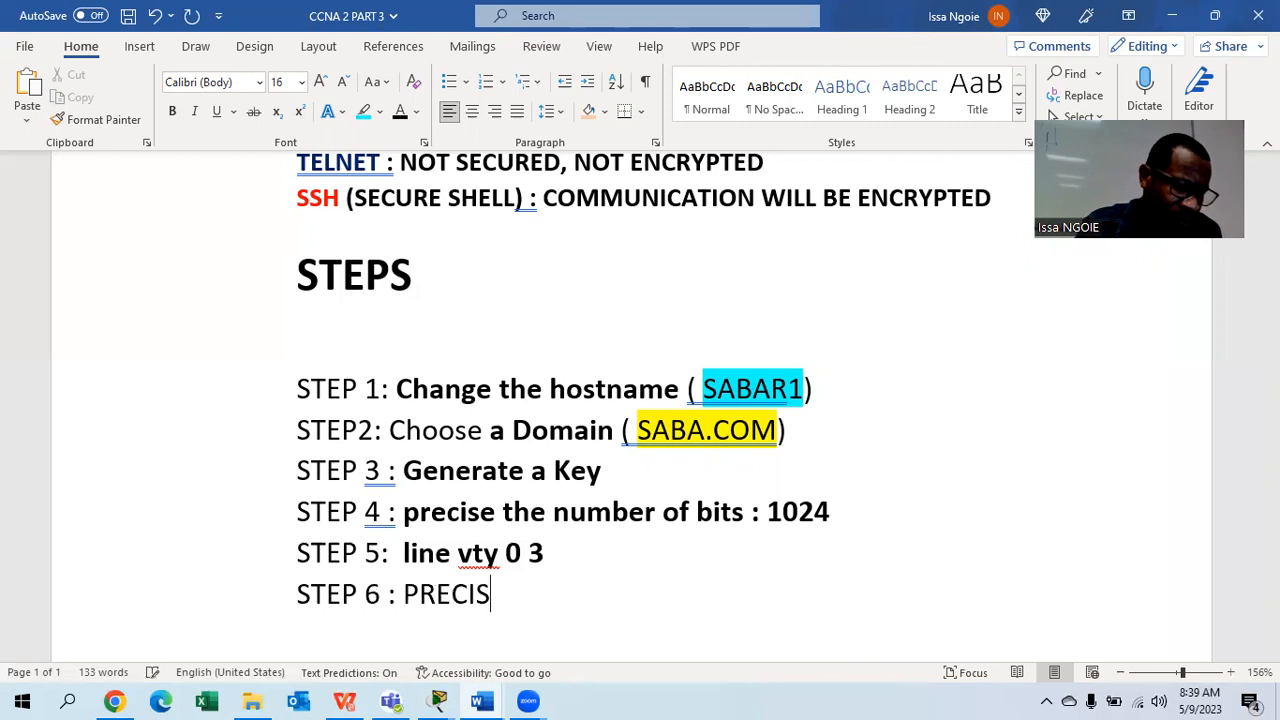
{"action": "type", "text": "E THE PR"}
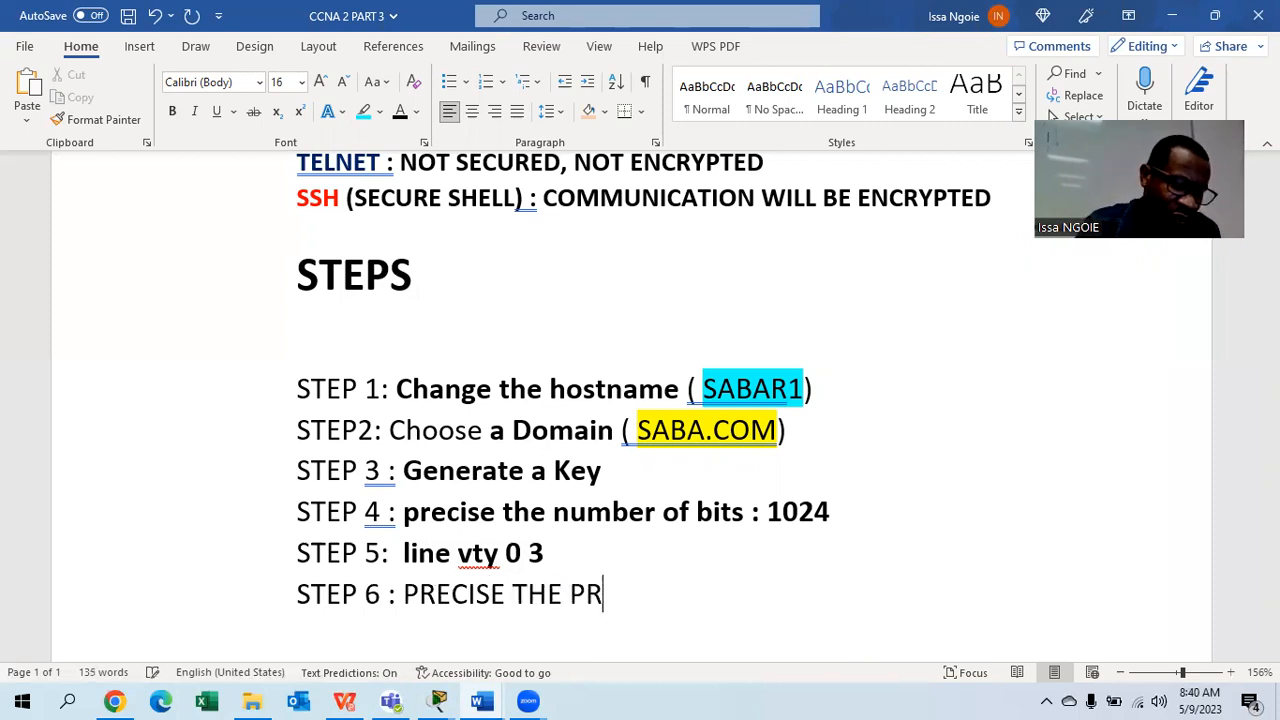
{"action": "type", "text": "OTOCOL "}
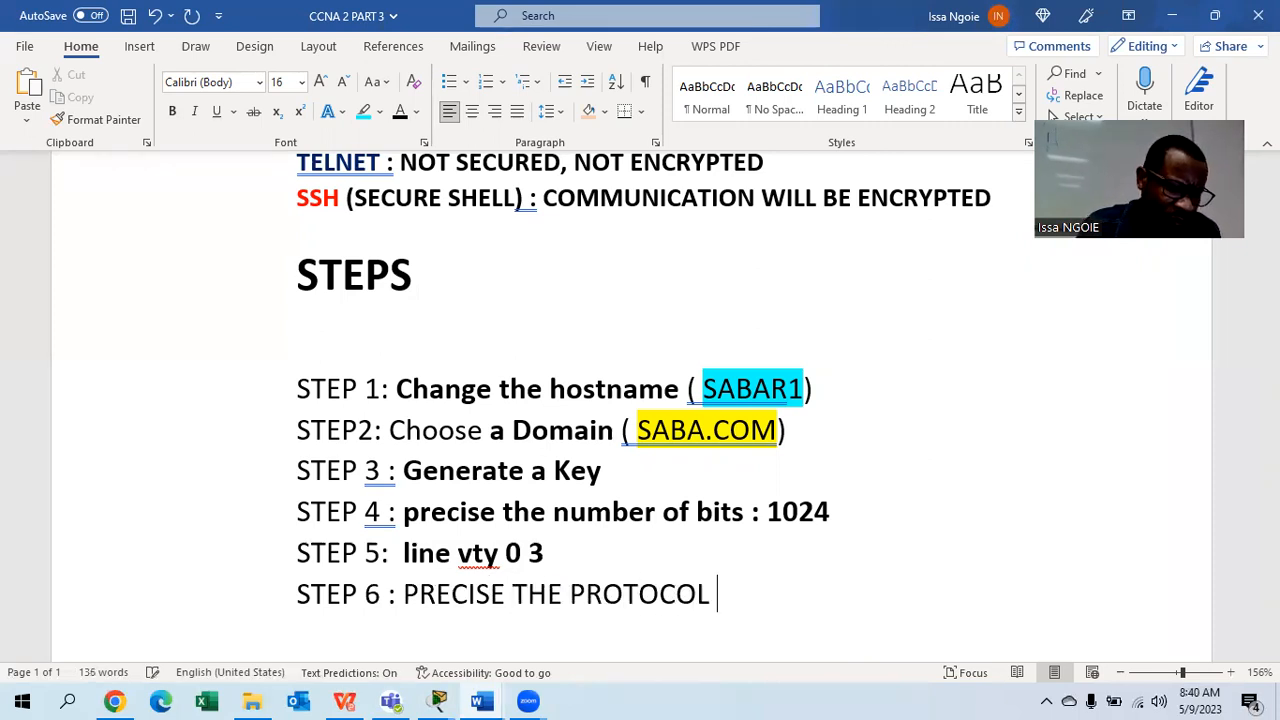
{"action": "type", "text": "TO BE USED"}
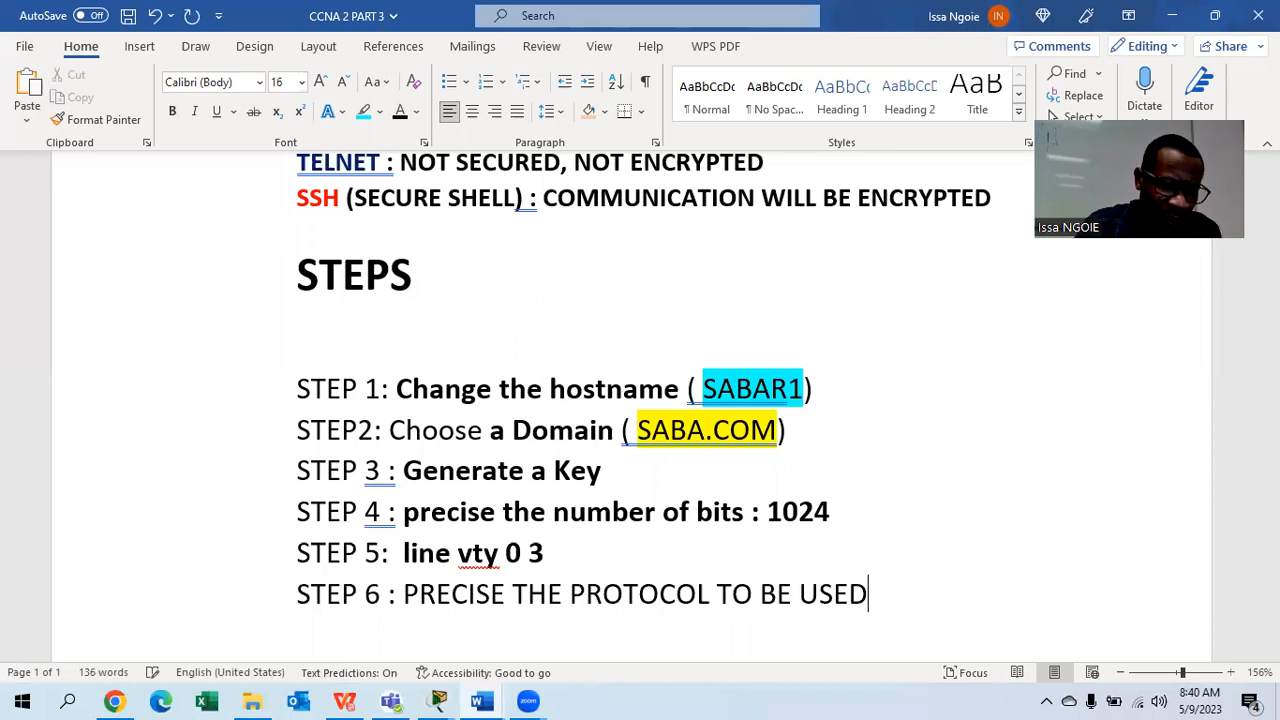
- Make the description text of STEP 6 bold and change it to lowercase
{"action": "left_click_drag", "start_coordinate": [872, 590], "coordinate": [403, 594]}
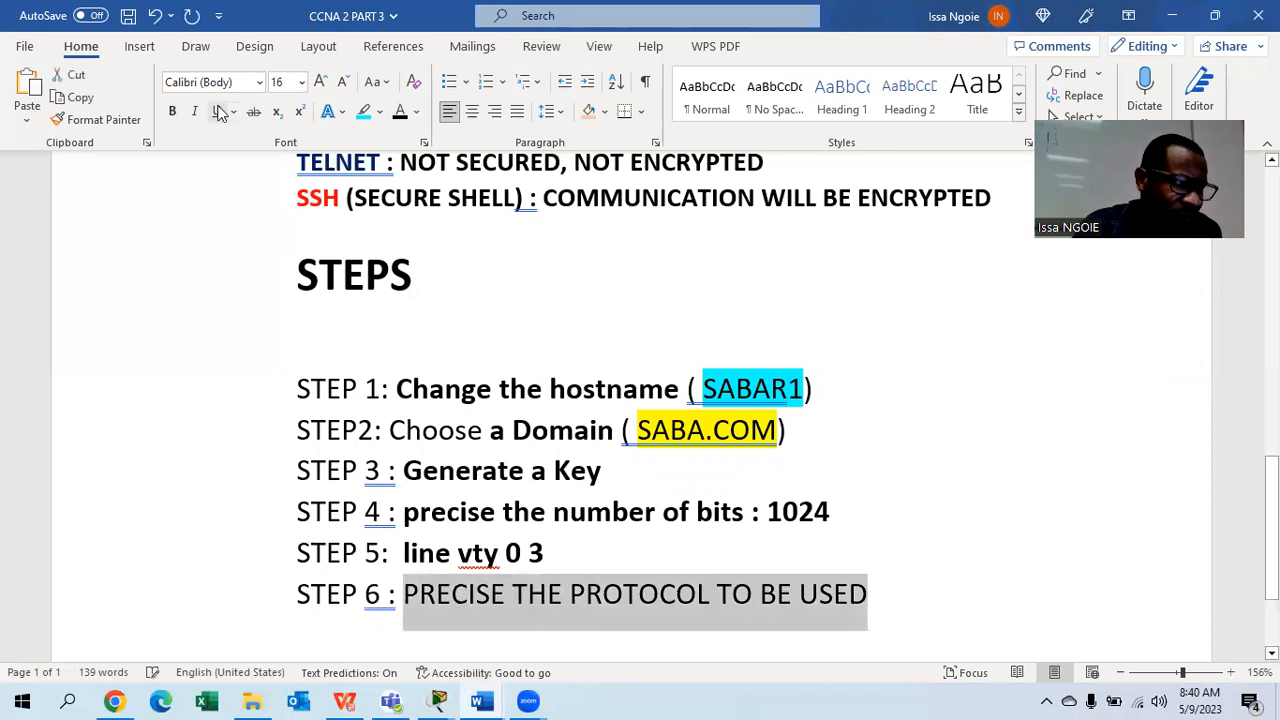
{"action": "left_click", "coordinate": [172, 111]}
{"action": "left_click", "coordinate": [373, 82]}
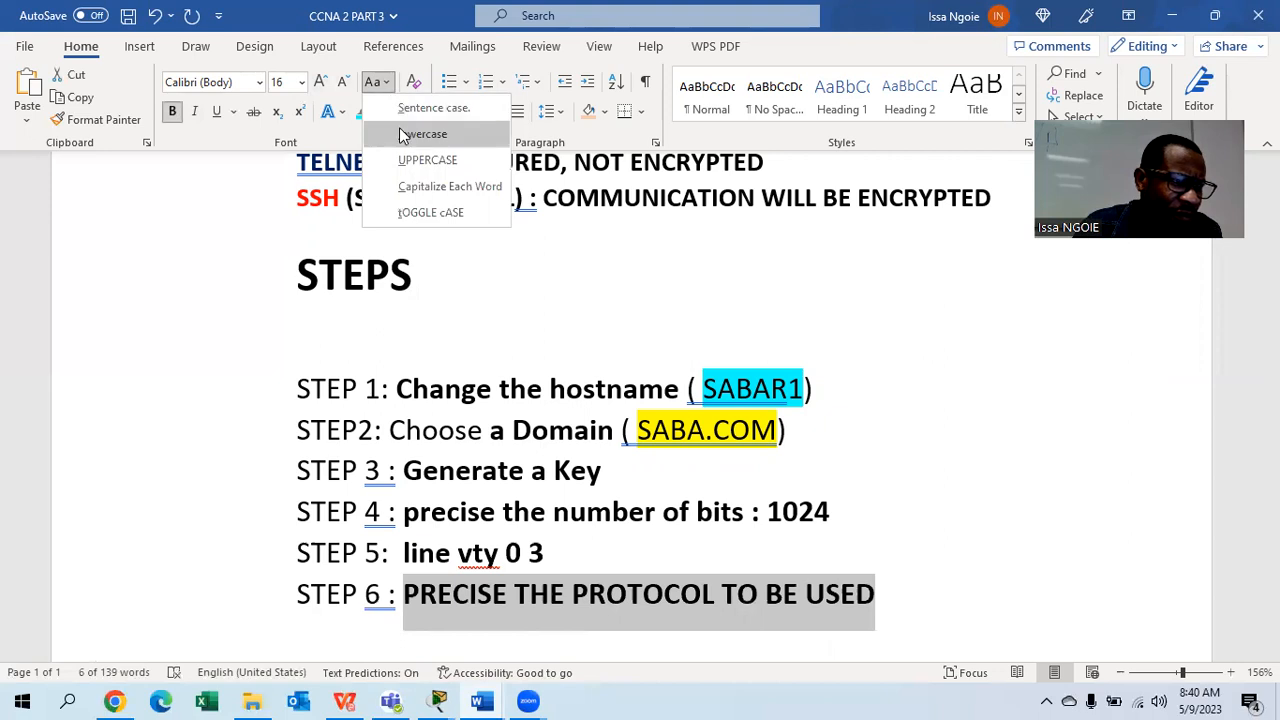
{"action": "left_click", "coordinate": [404, 135]}
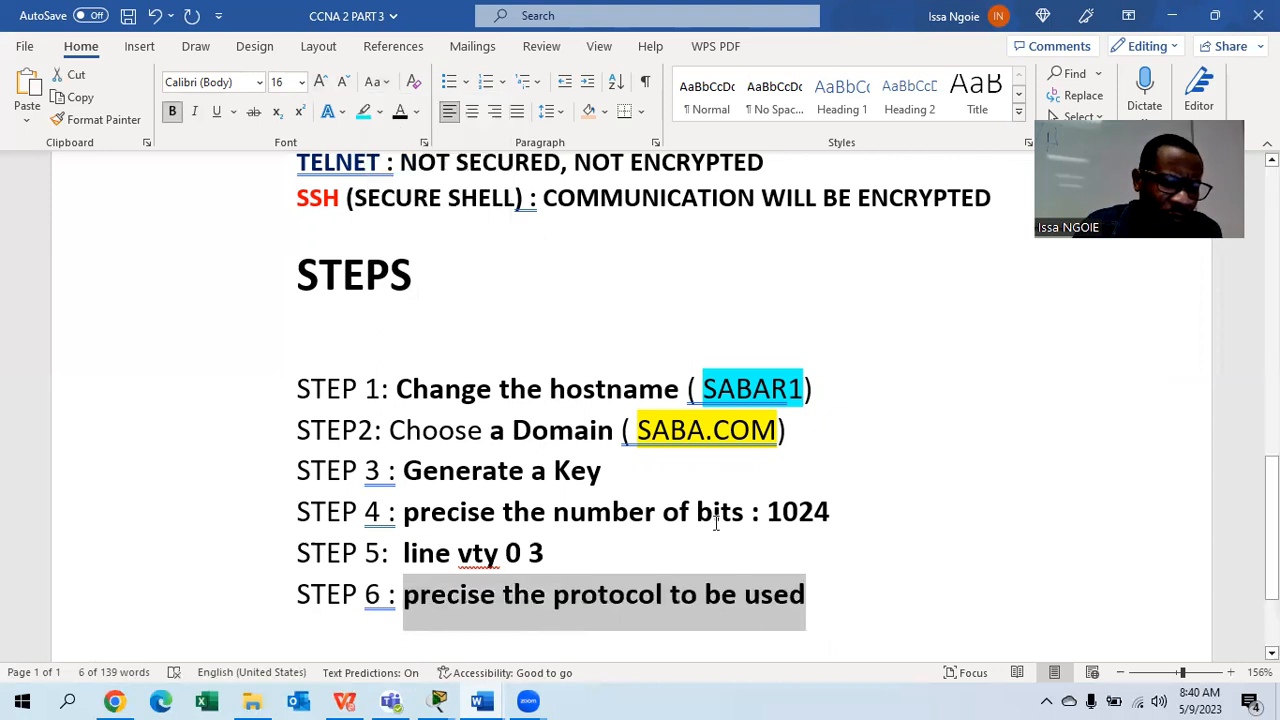
- Append "(SSH, TELNET)" in capitals to the end of the STEP 6 line
{"action": "left_click", "coordinate": [843, 594]}
{"action": "type", "text": "(ssh"}
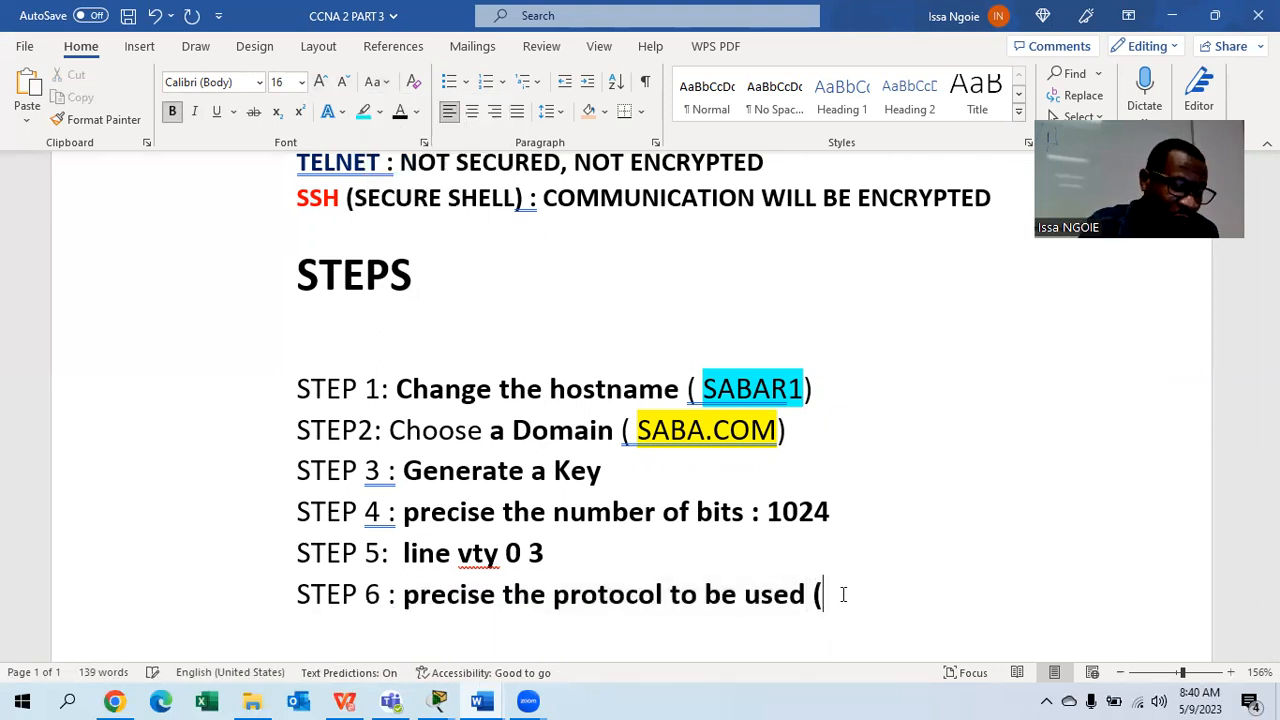
{"action": "key", "text": "BackSpace"}
{"action": "key", "text": "BackSpace"}
{"action": "key", "text": "BackSpace"}
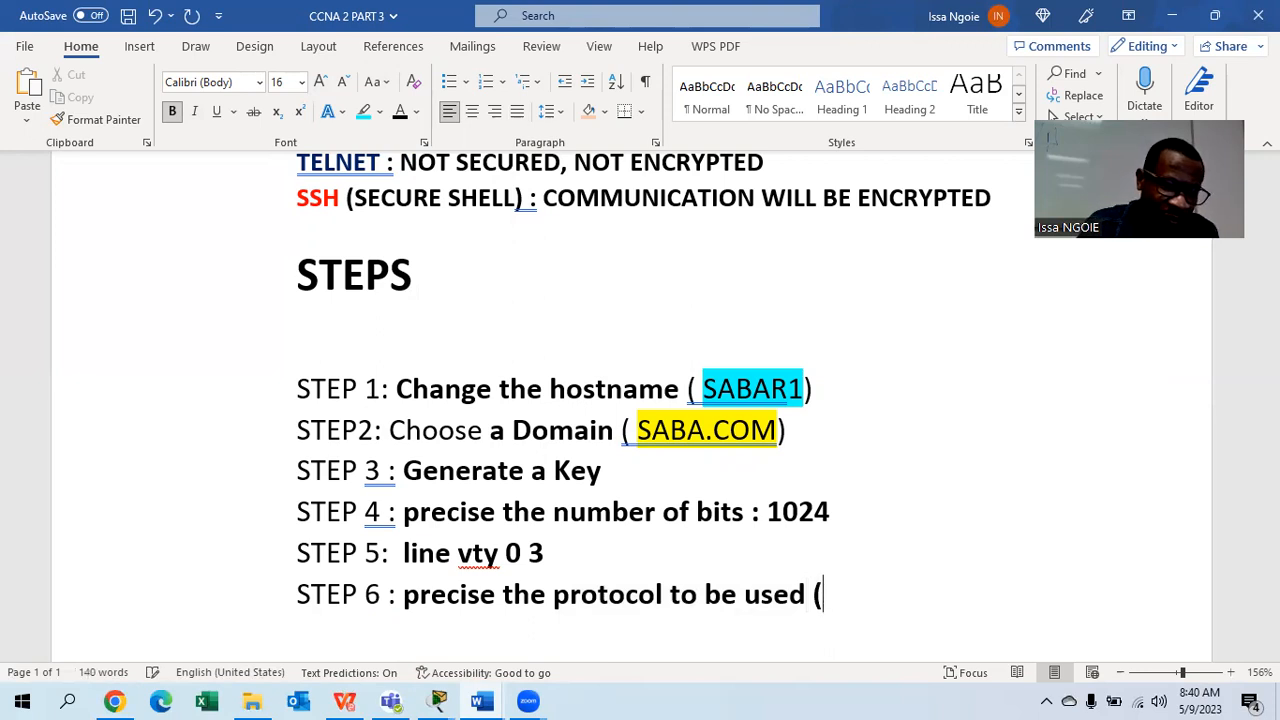
{"action": "type", "text": "SSH, TE"}
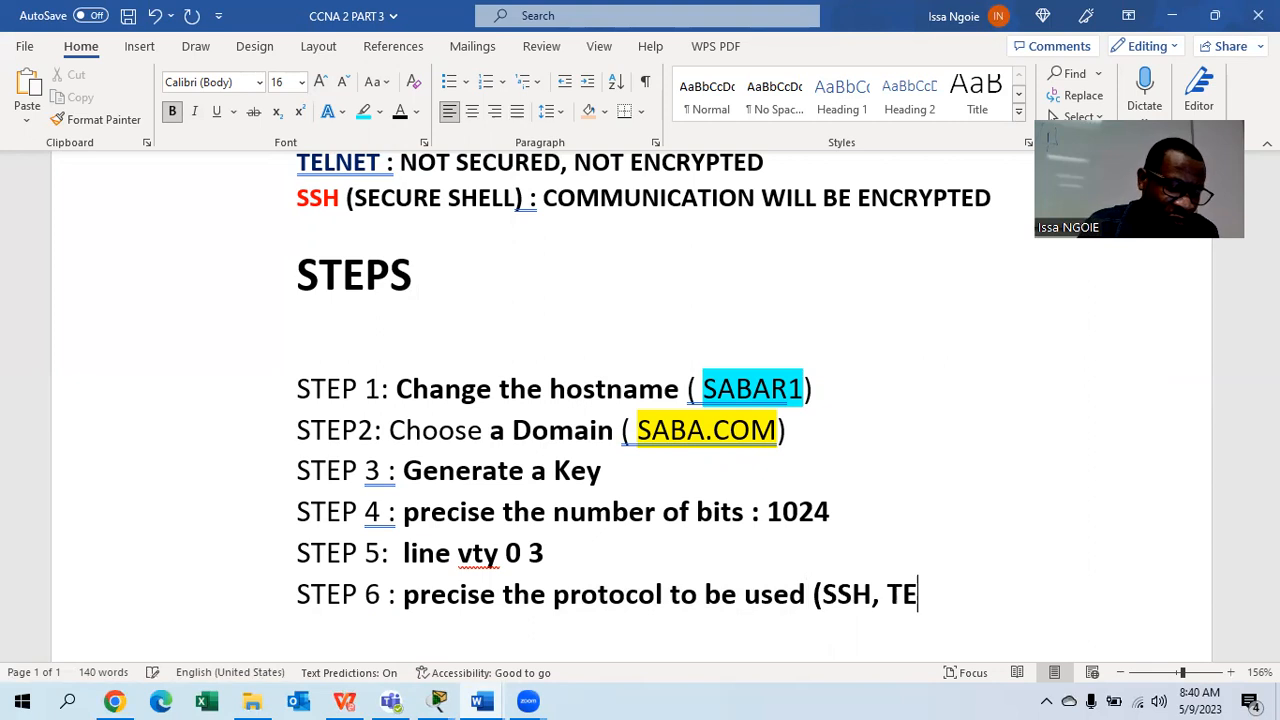
{"action": "type", "text": "LNET)"}
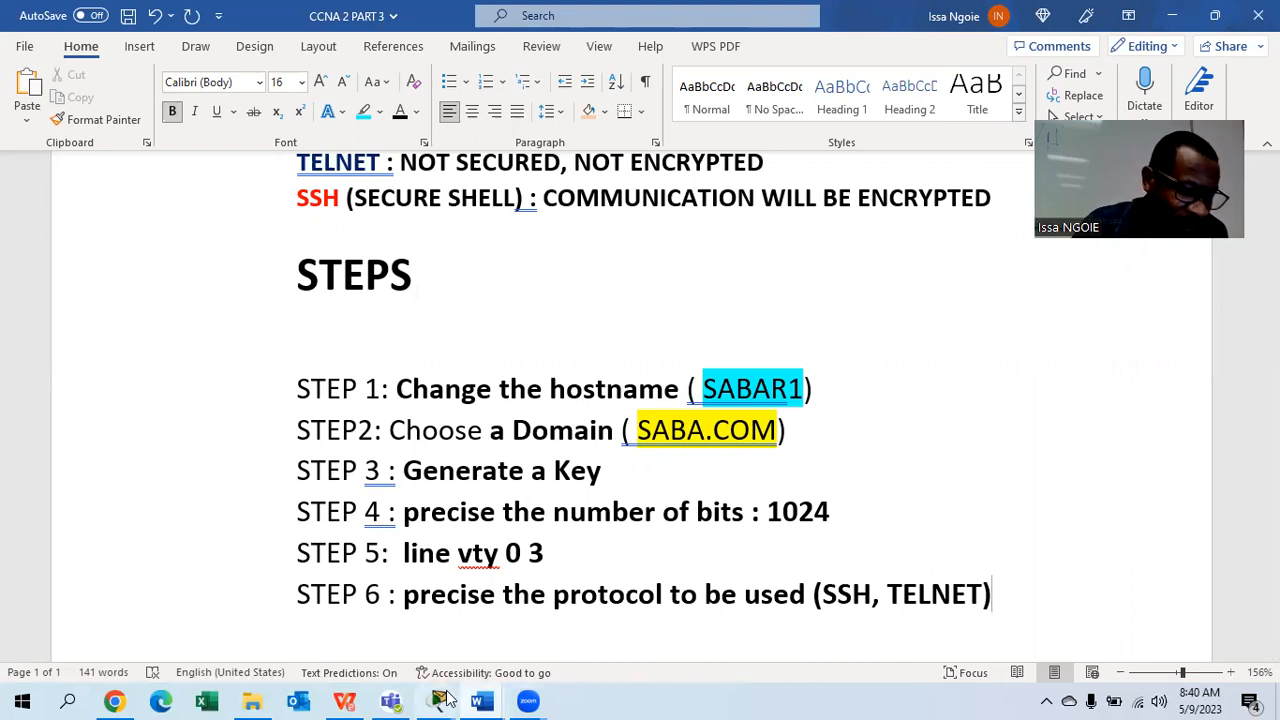
- Switch to Laptop0's terminal and restrict the VTY lines to SSH with TRANSPORT INPUT SSH
{"action": "mouse_move", "coordinate": [438, 700]}
{"action": "left_click", "coordinate": [491, 647]}
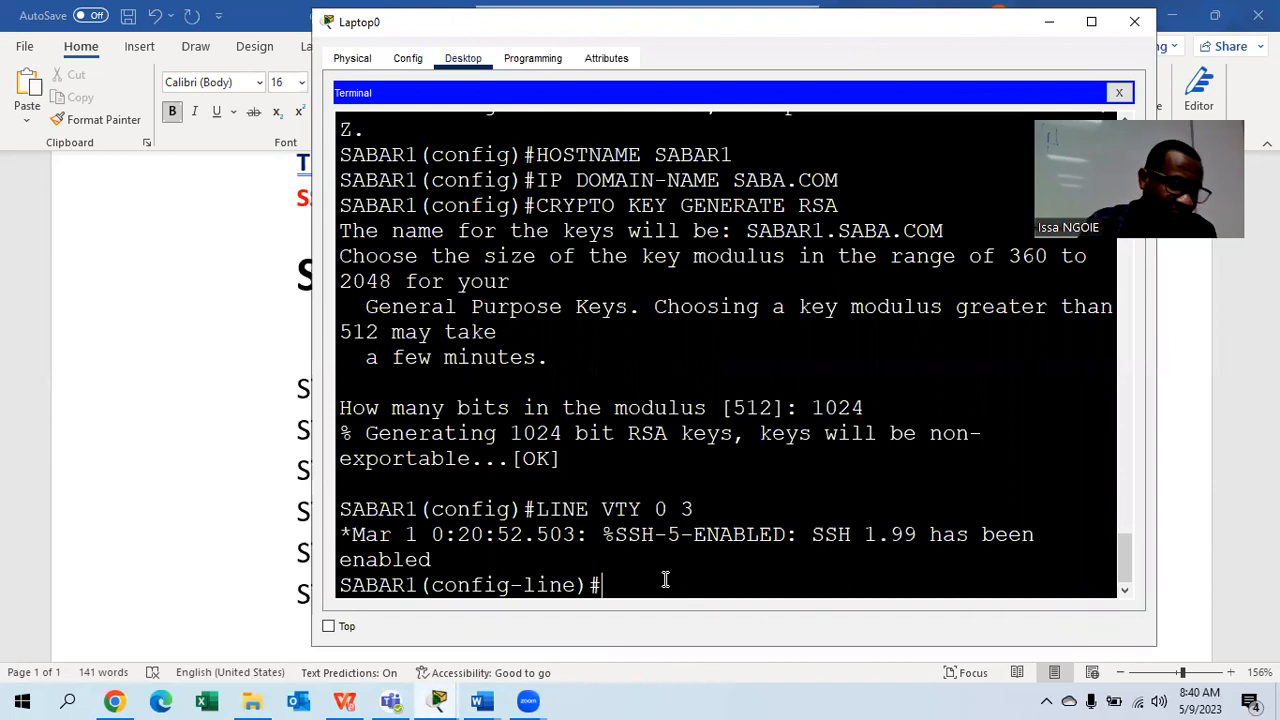
{"action": "type", "text": "TRANSPORT"}
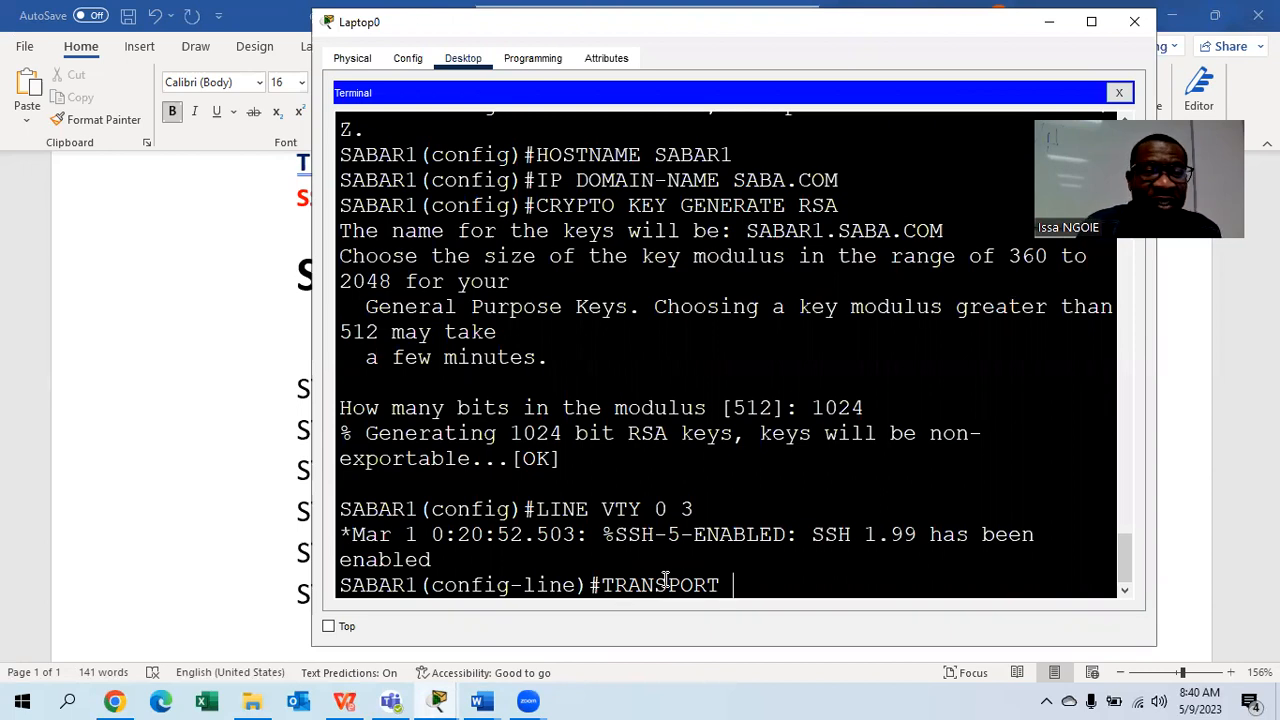
{"action": "type", "text": "IN"}
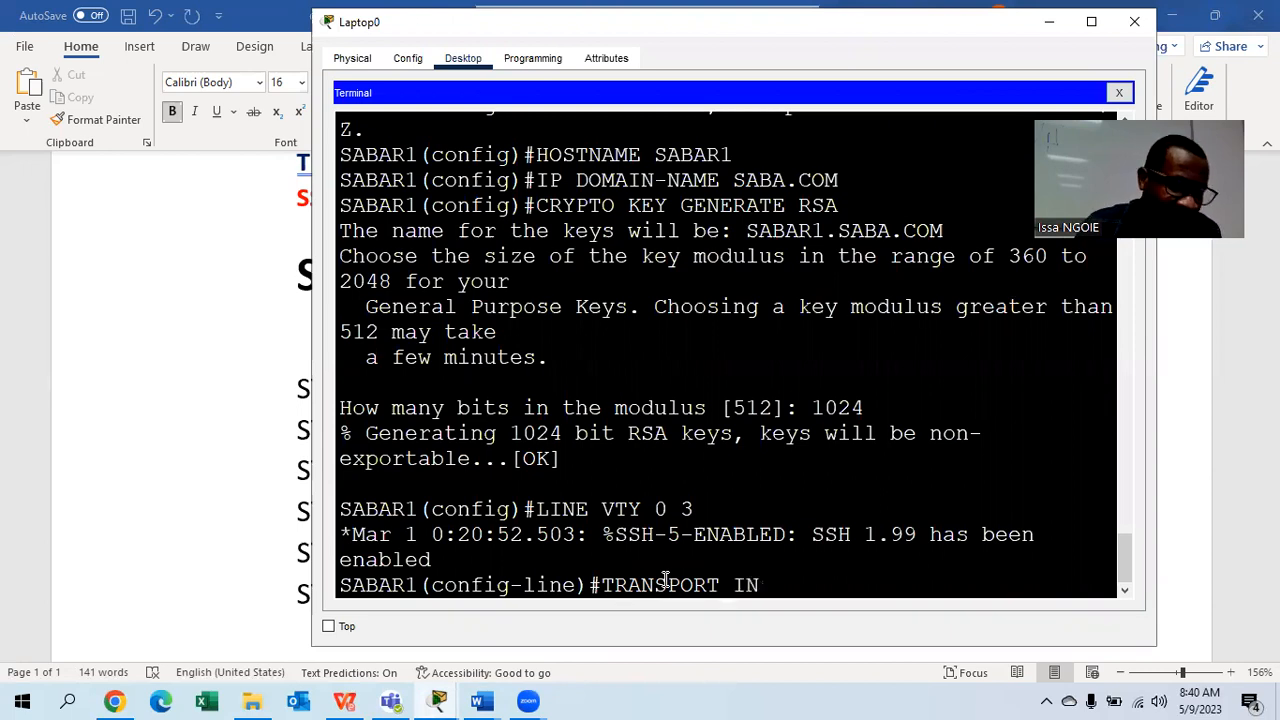
{"action": "type", "text": "PUT"}
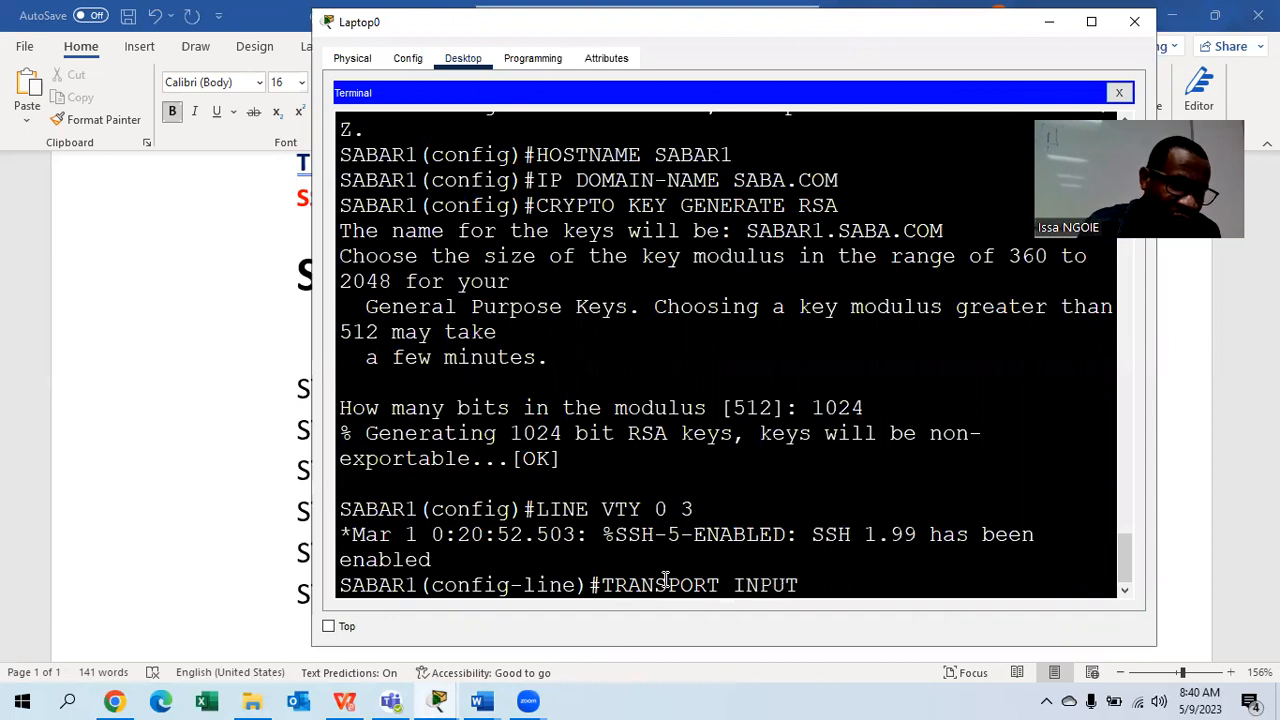
{"action": "type", "text": " SSH"}
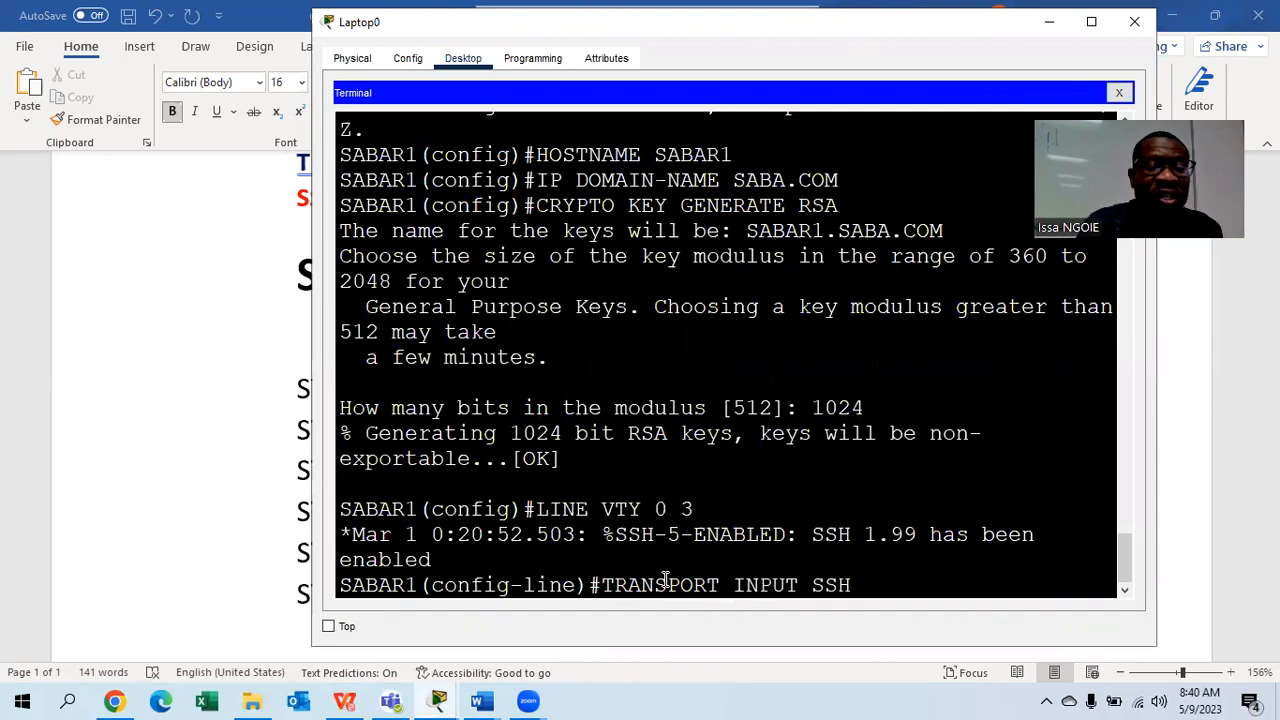
{"action": "key", "text": "Return"}
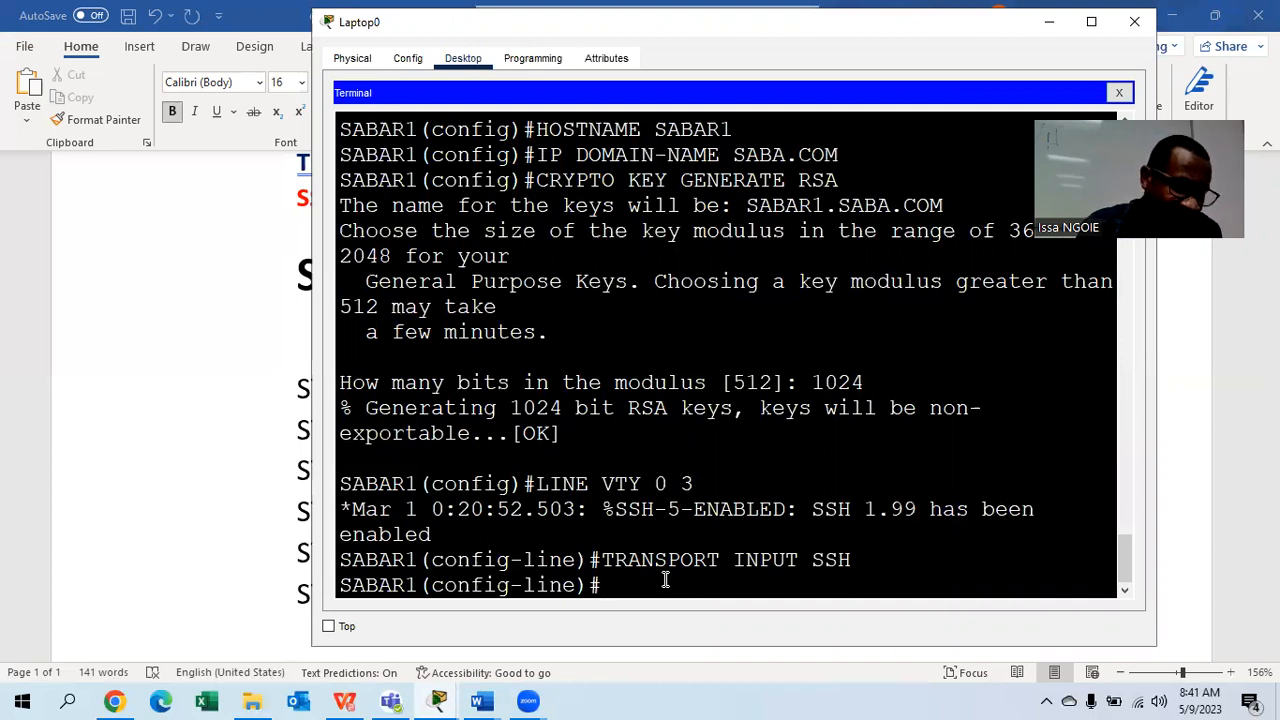
- Enable local authentication on the VTY lines with LOGIN LOCAL, and return to global configuration mode with EXIT
{"action": "type", "text": "LOGIN "}
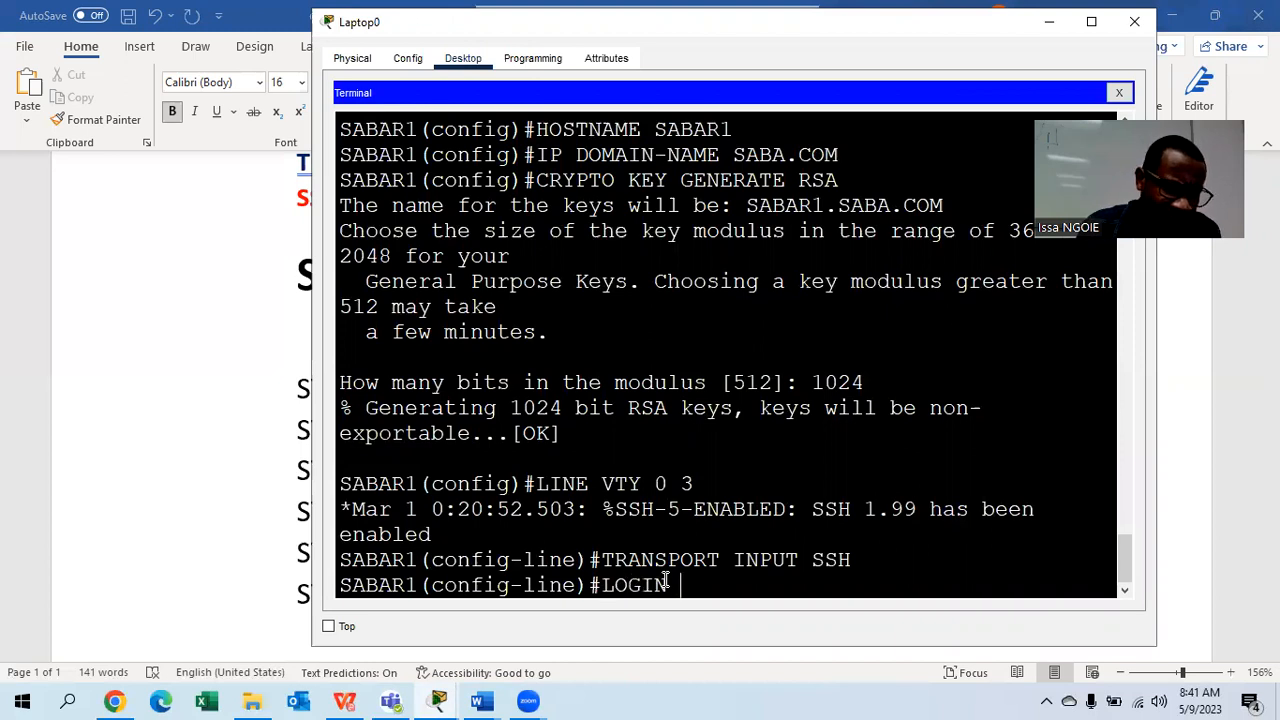
{"action": "type", "text": "LOCAL"}
{"action": "key", "text": "Return"}
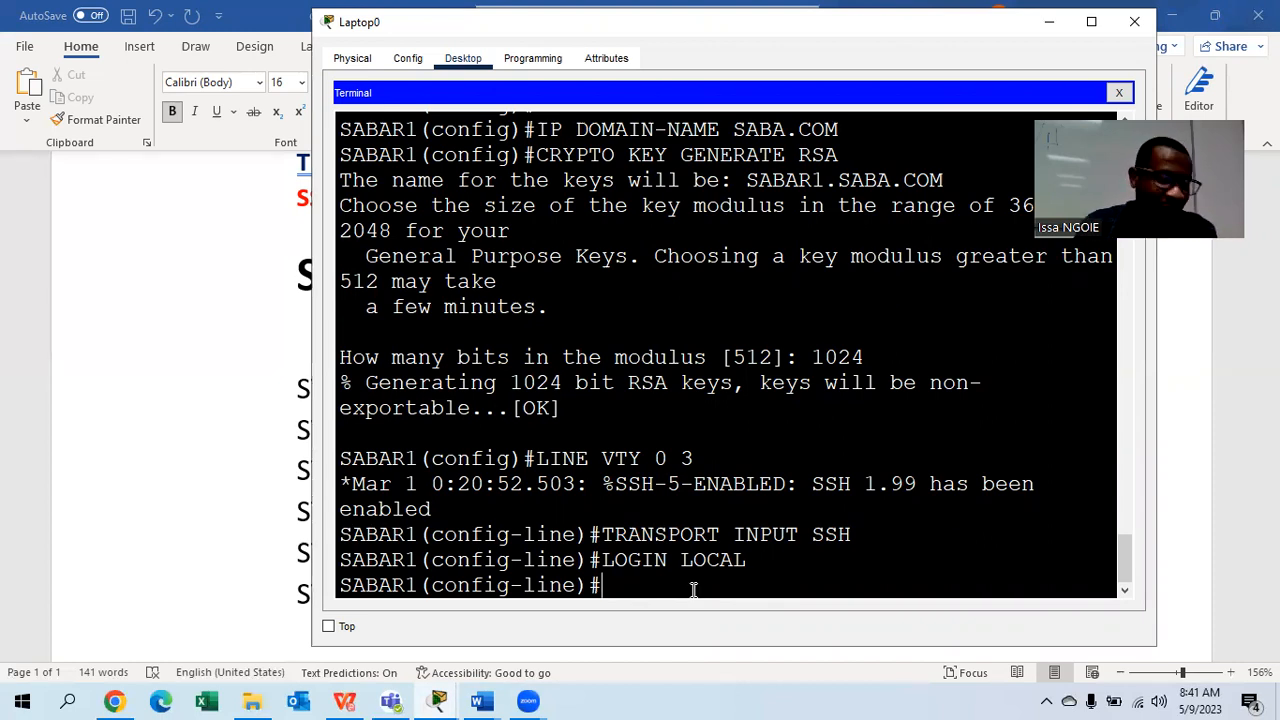
{"action": "type", "text": "EXIT"}
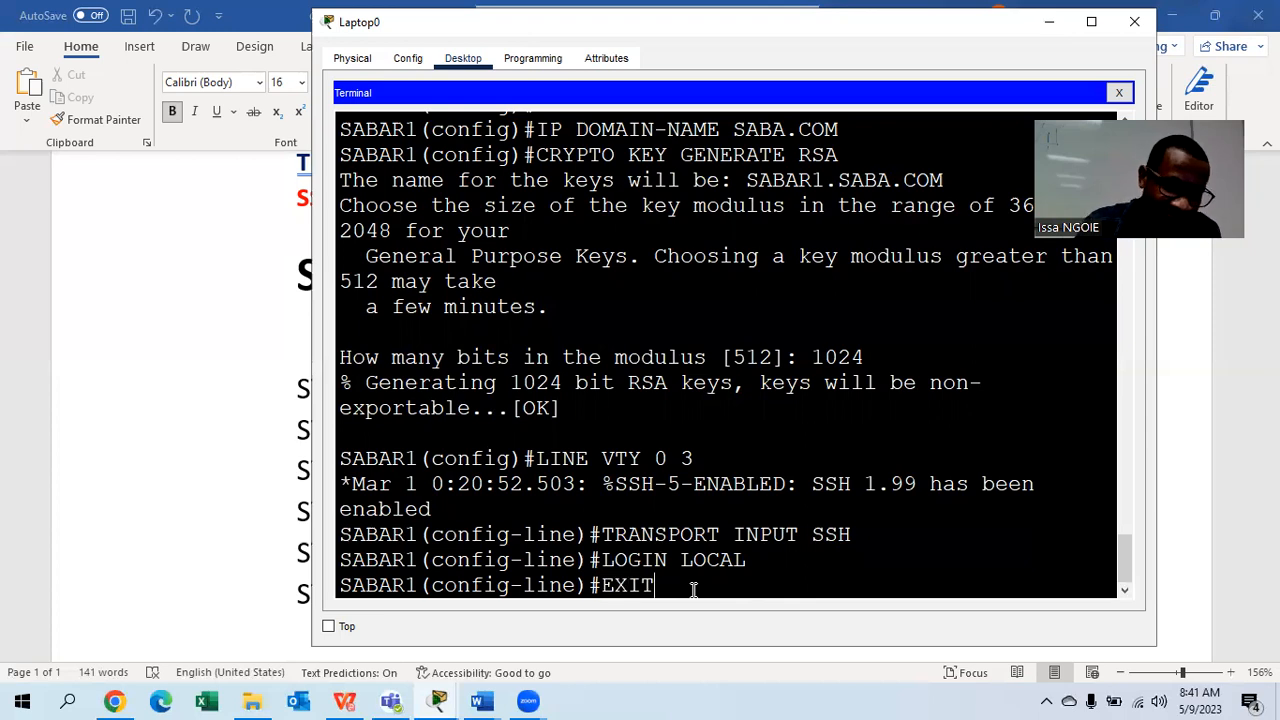
{"action": "key", "text": "Return"}
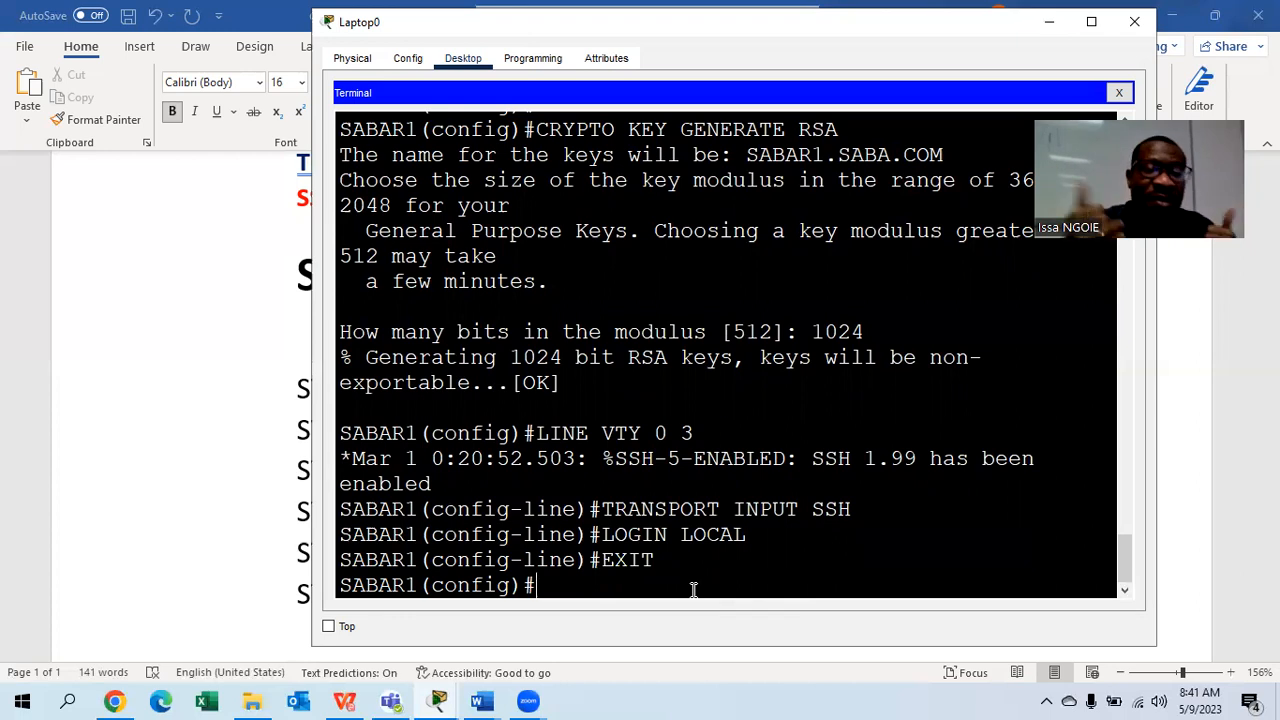
- Switch to the Word notes and add the non-bold line "STEP 7 : CREATE USER ACCOUNTS AND ASSIGN PASSWORD" below STEP 6
{"action": "left_click", "coordinate": [197, 512]}
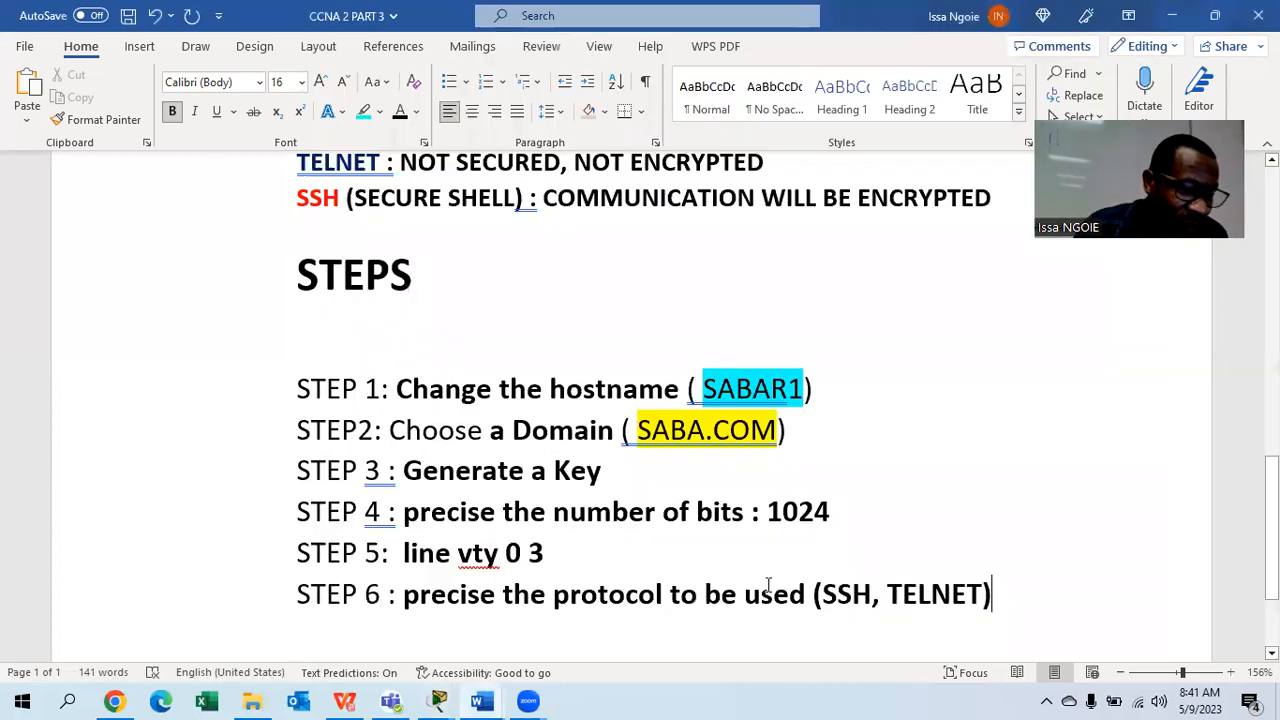
{"action": "left_click", "coordinate": [1034, 594]}
{"action": "key", "text": "Return"}
{"action": "type", "text": "STEP "}
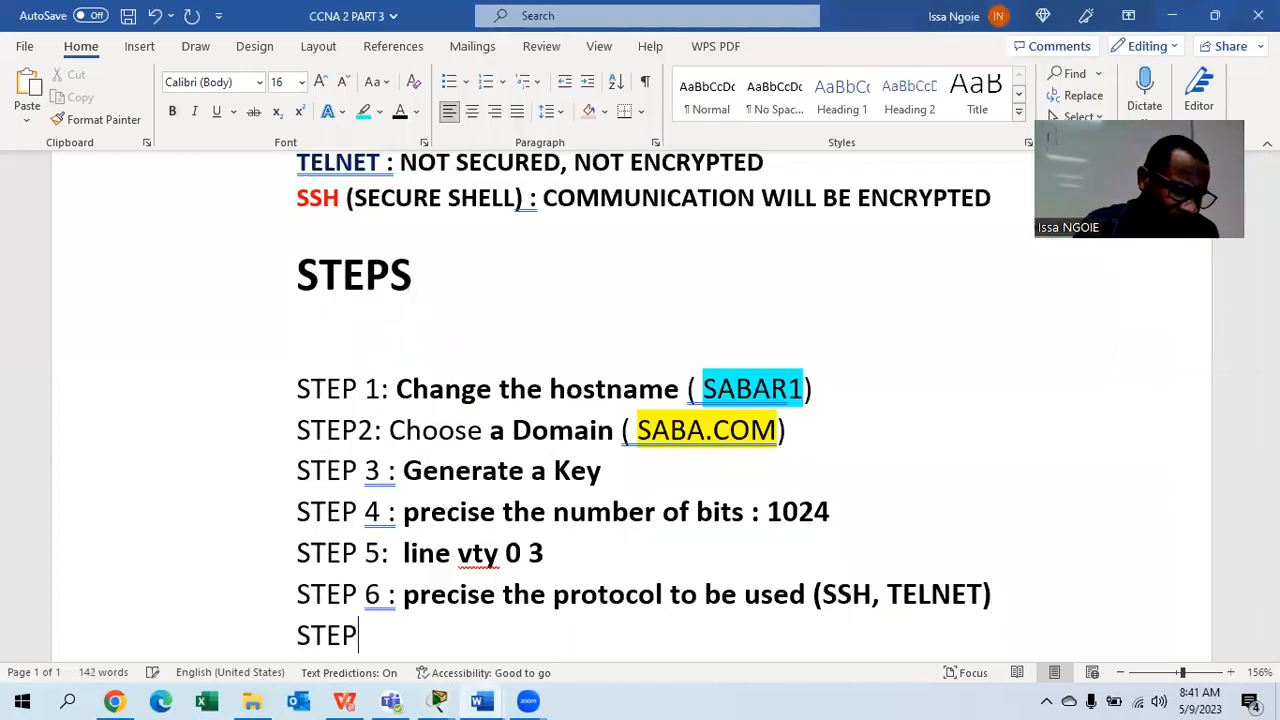
{"action": "type", "text": "7"}
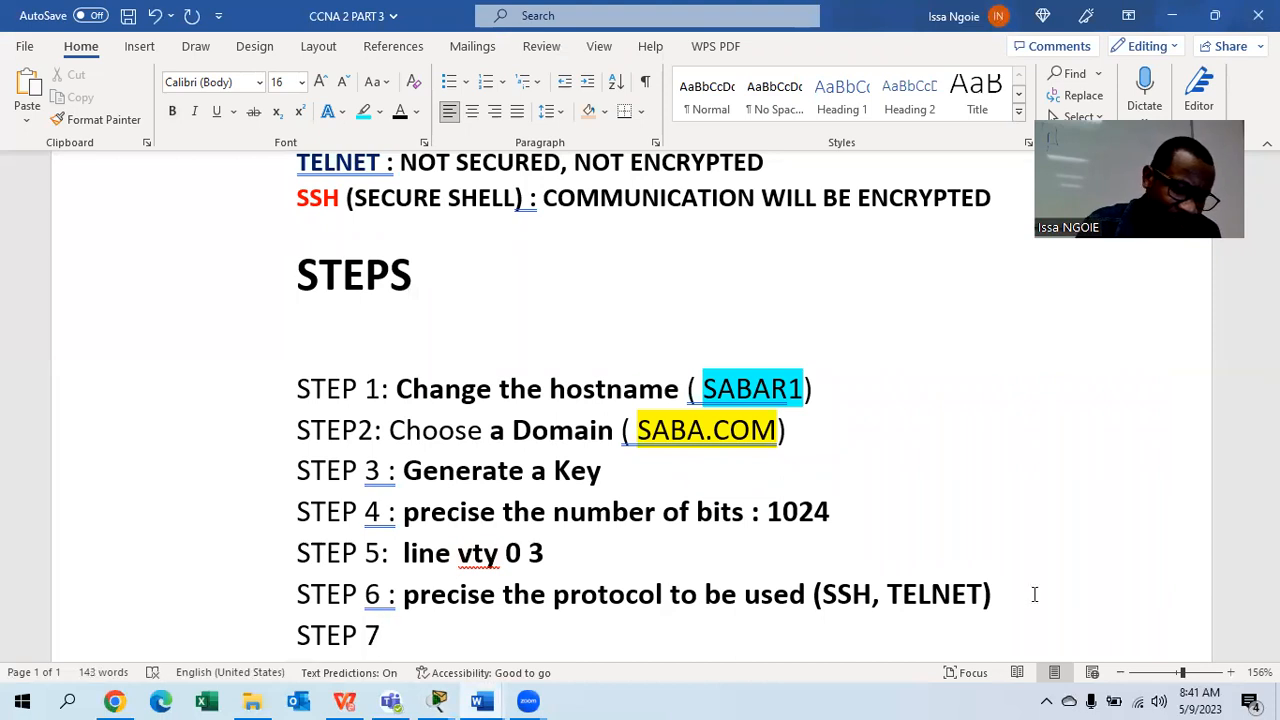
{"action": "type", "text": " : CREATE "}
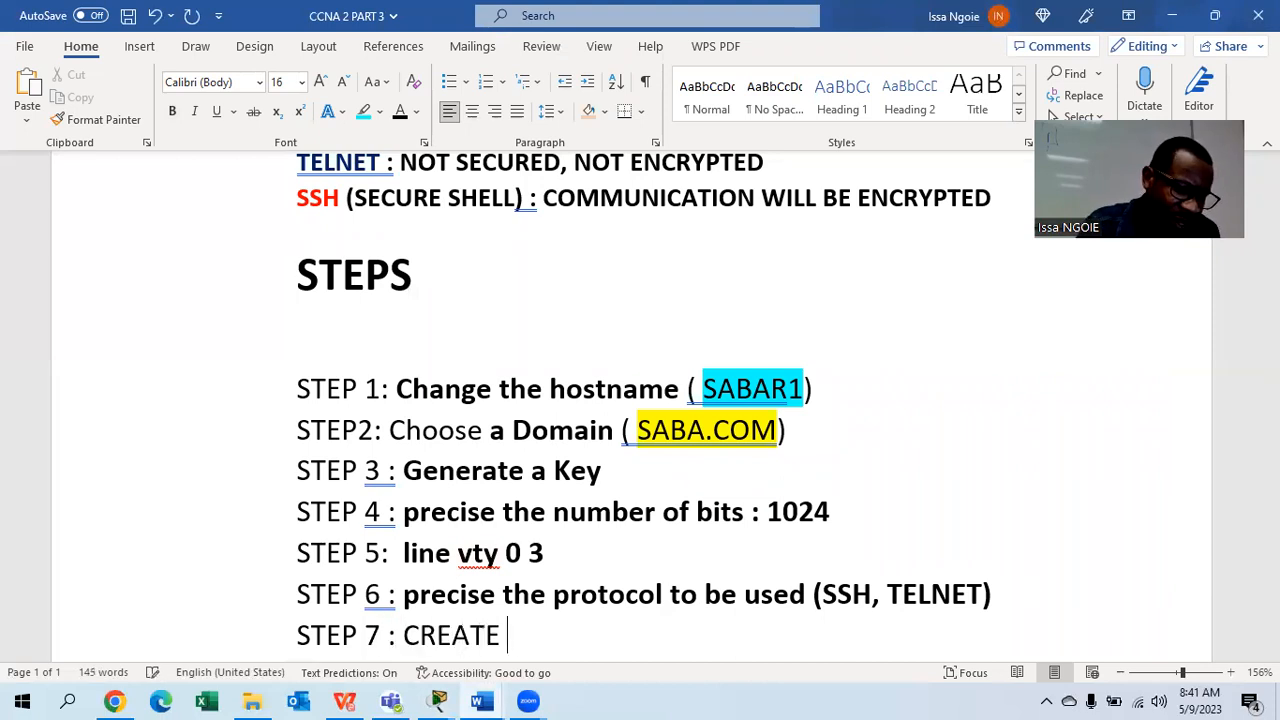
{"action": "type", "text": "USER ACC"}
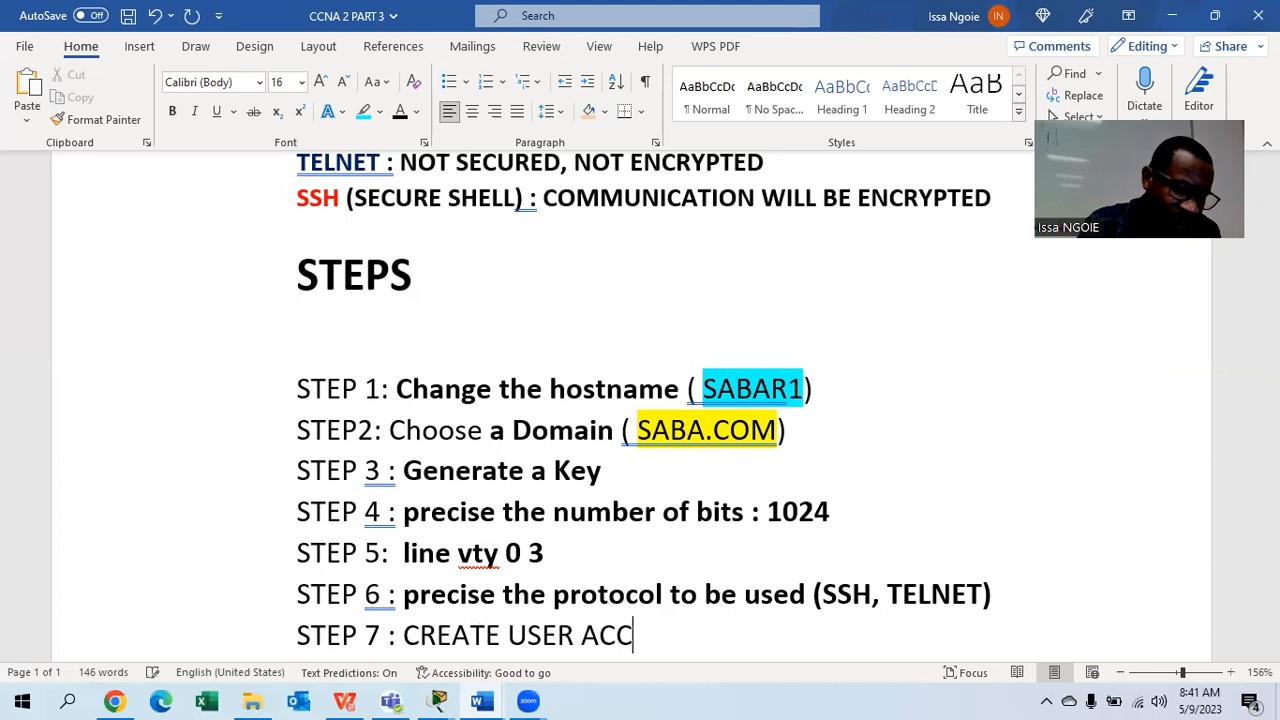
{"action": "type", "text": "OUNTS "}
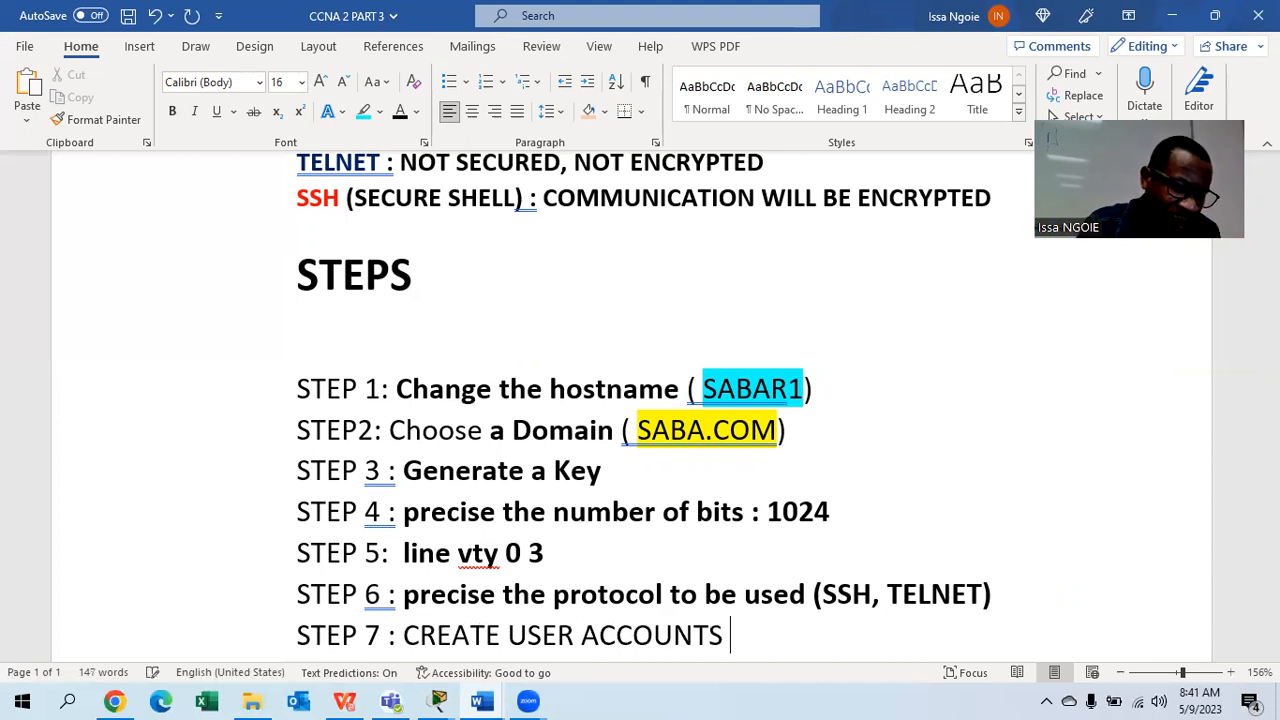
{"action": "type", "text": "AND ASSIG"}
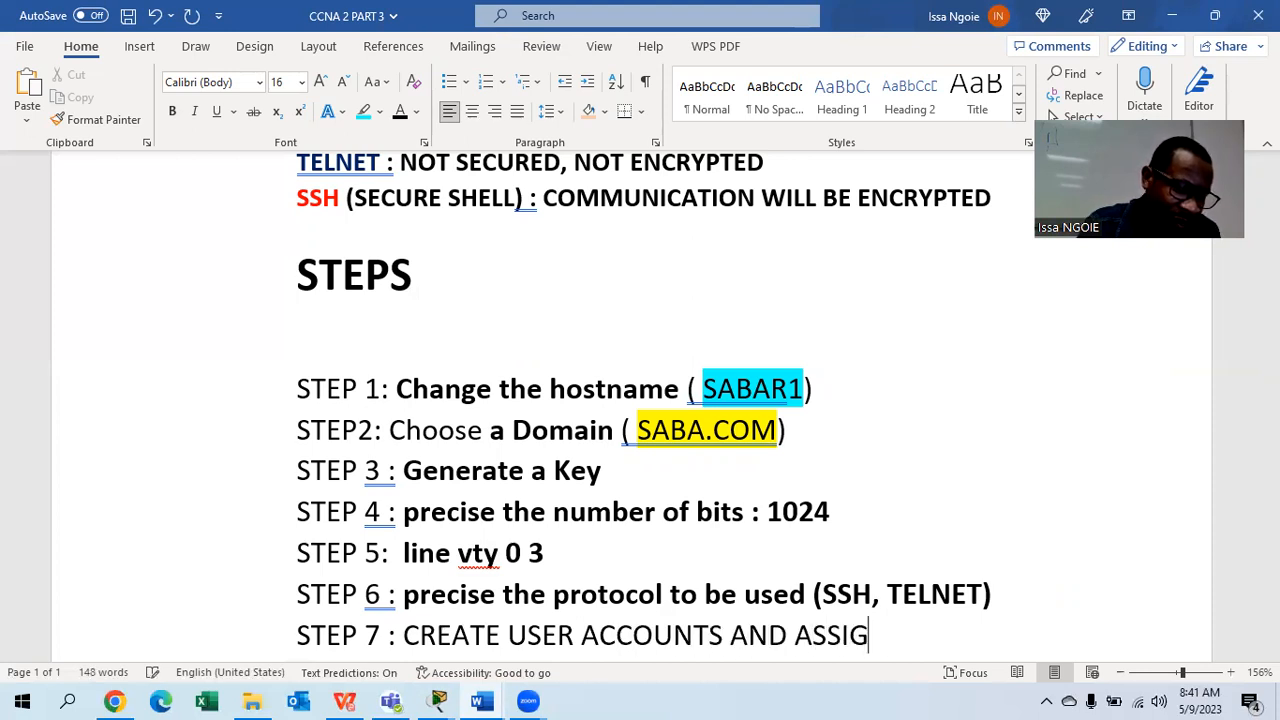
{"action": "type", "text": "N PASSWORD"}
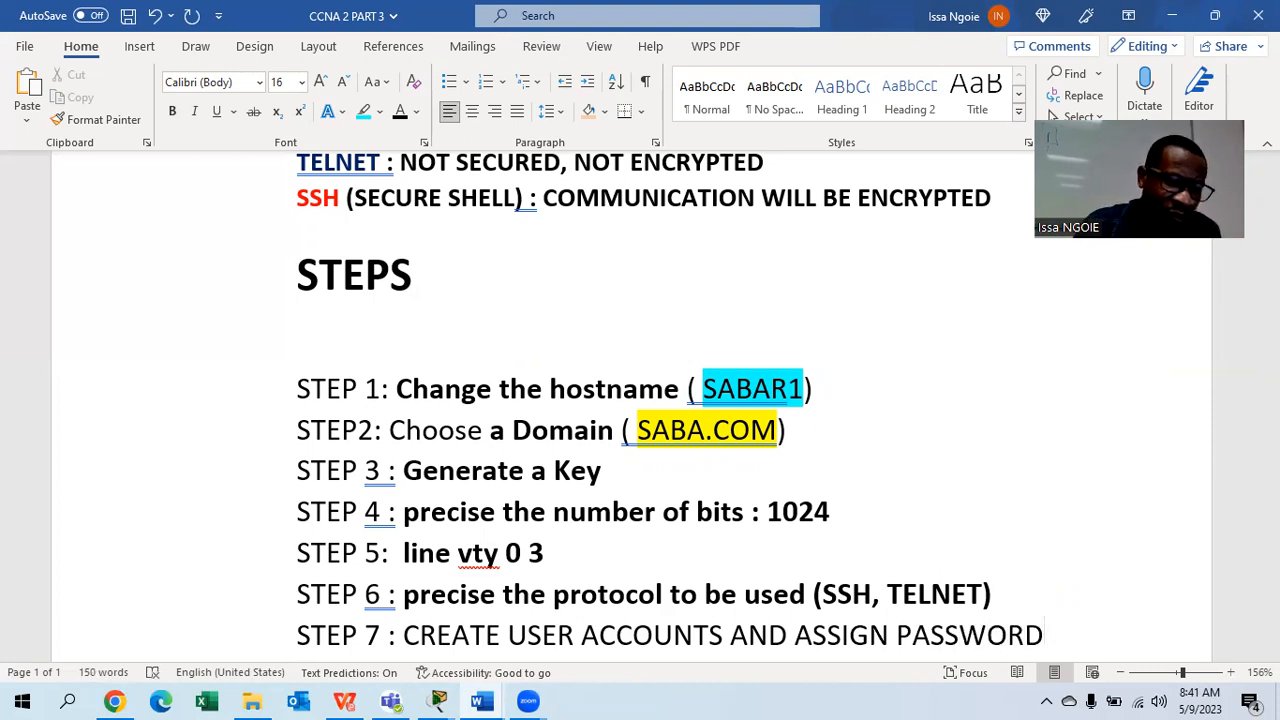
- Make the description text of STEP 7 bold and change it to lowercase
{"action": "scroll", "coordinate": [1060, 590], "scroll_direction": "down", "scroll_amount": 2}
{"action": "left_click_drag", "start_coordinate": [1058, 494], "coordinate": [438, 503]}
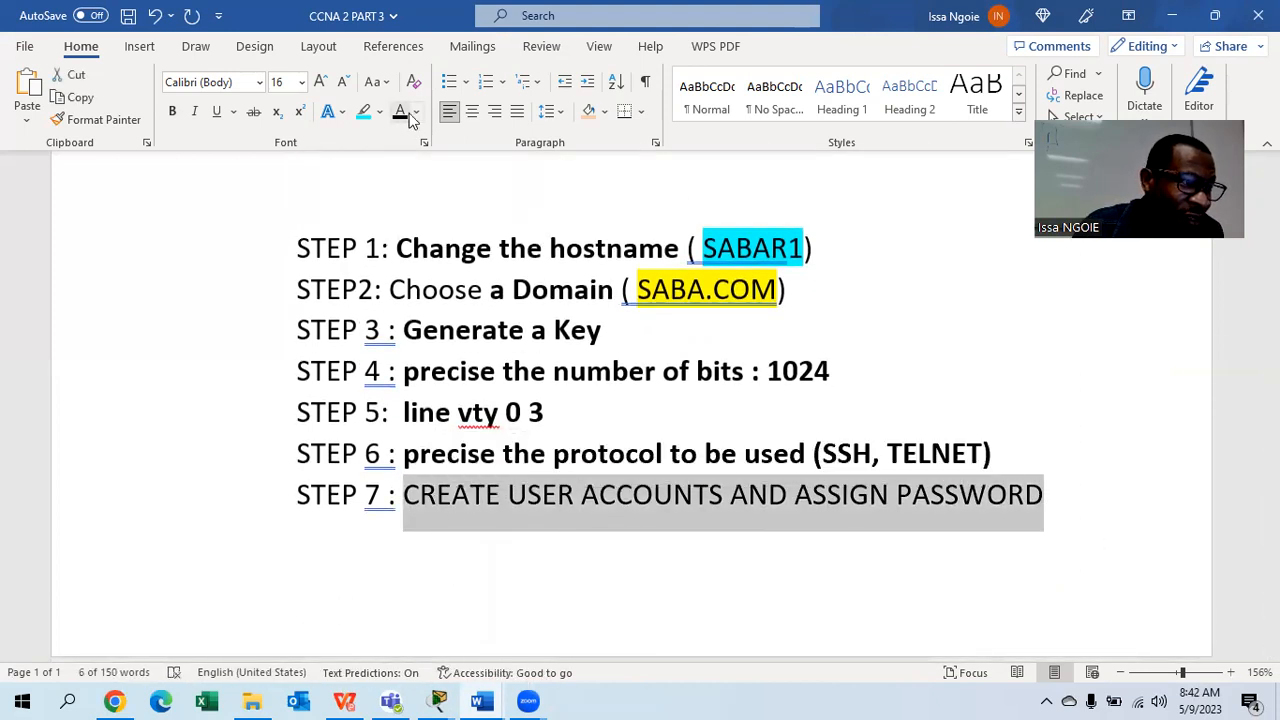
{"action": "left_click", "coordinate": [172, 111]}
{"action": "left_click", "coordinate": [375, 82]}
{"action": "left_click", "coordinate": [422, 133]}
{"action": "left_click", "coordinate": [1015, 512]}
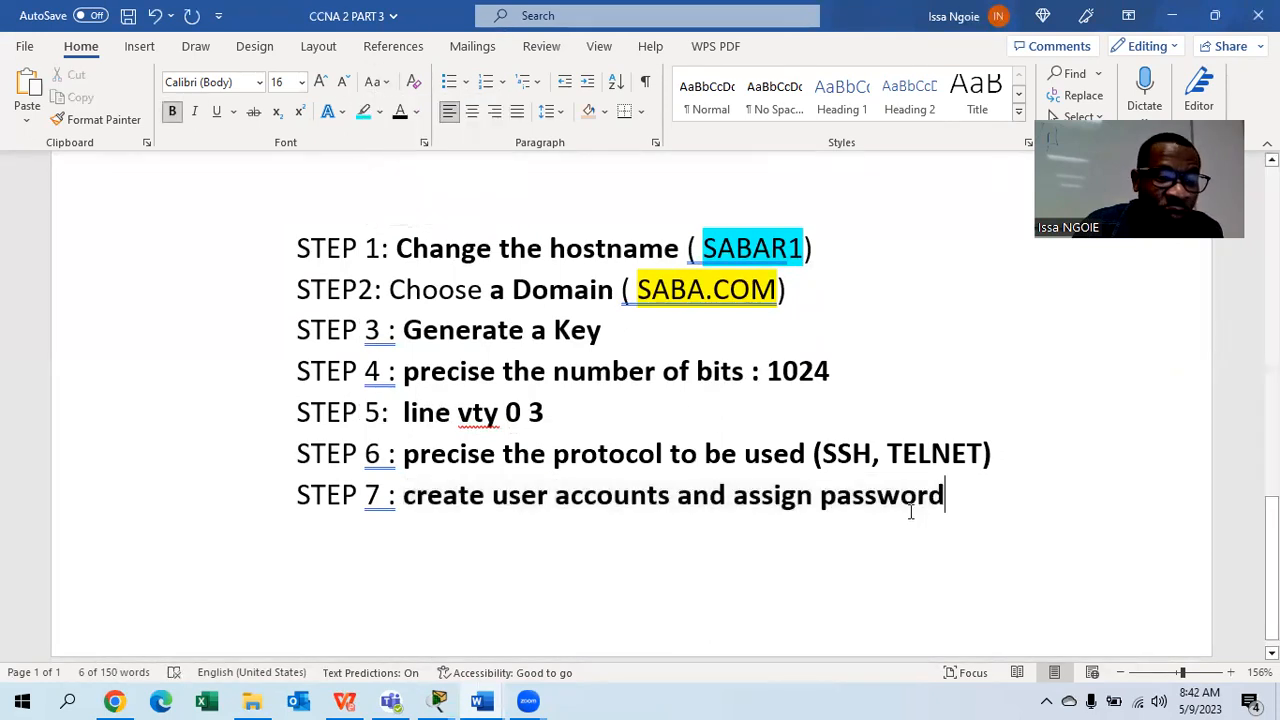
- Highlight "user accounts" in turquoise and "password" in yellow in the STEP 7 line
{"action": "left_click_drag", "start_coordinate": [676, 494], "coordinate": [492, 494]}
{"action": "left_click", "coordinate": [364, 111]}
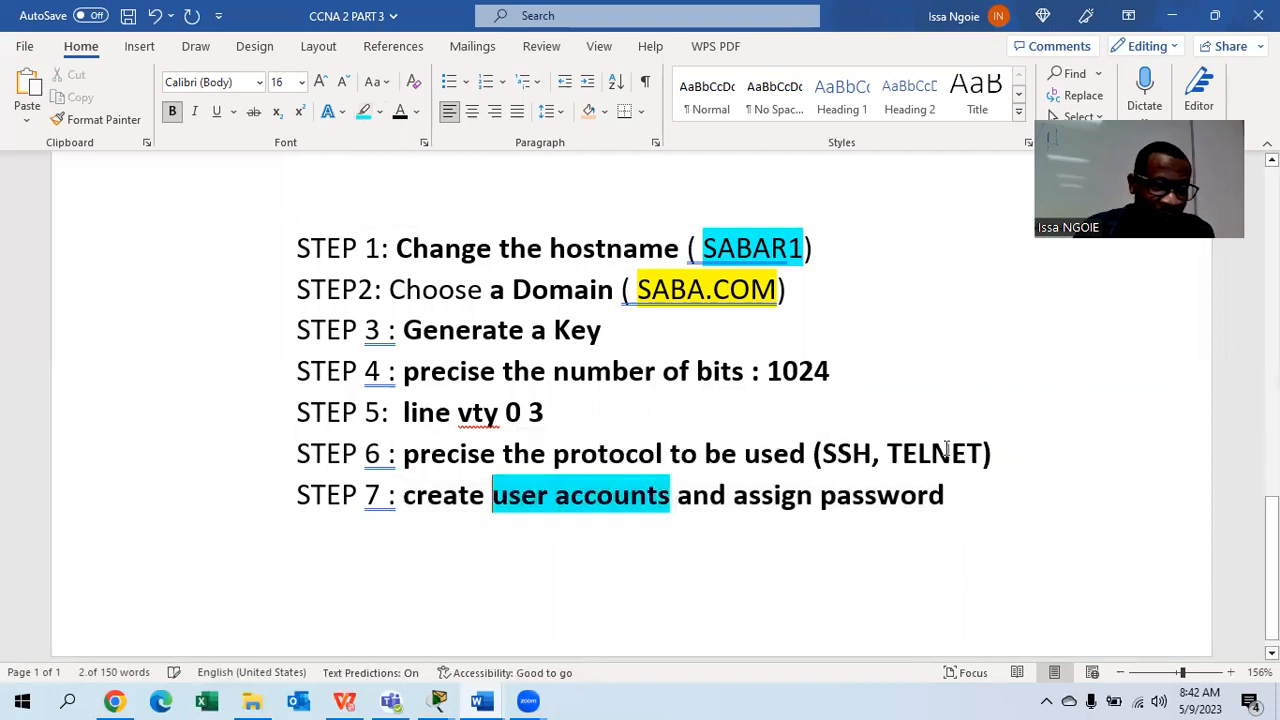
{"action": "left_click_drag", "start_coordinate": [980, 482], "coordinate": [820, 495]}
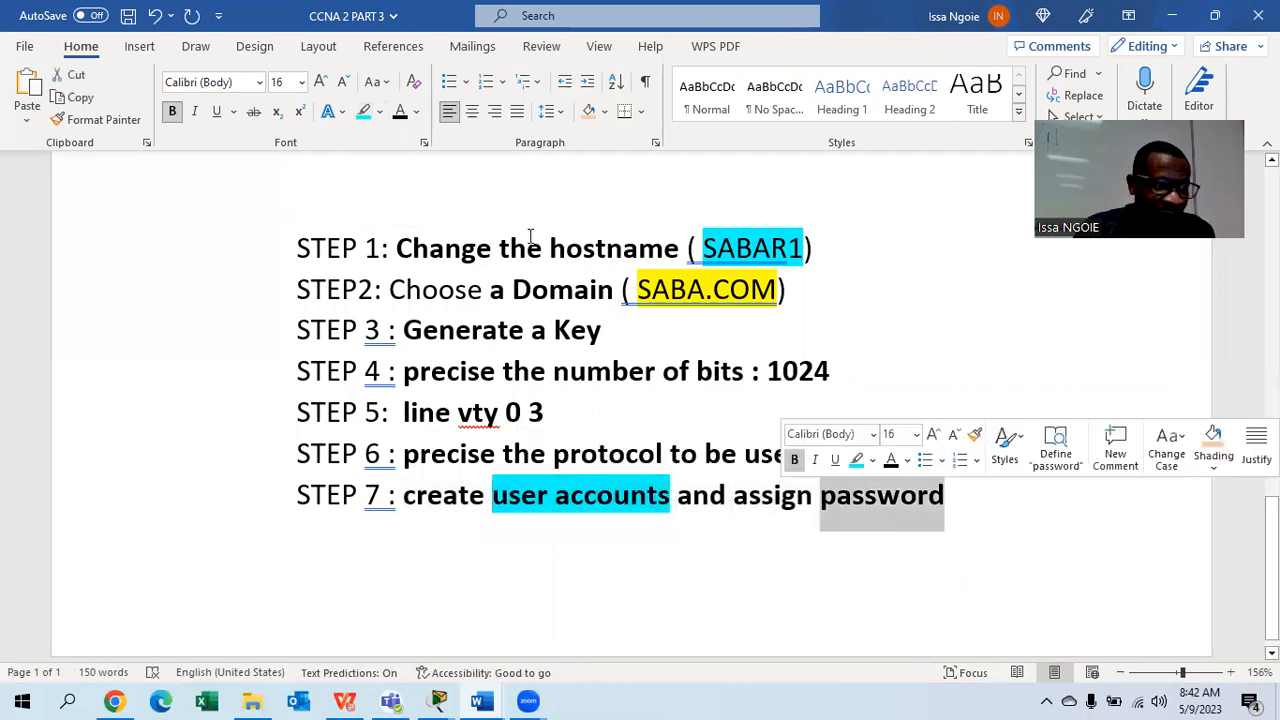
{"action": "left_click", "coordinate": [416, 114]}
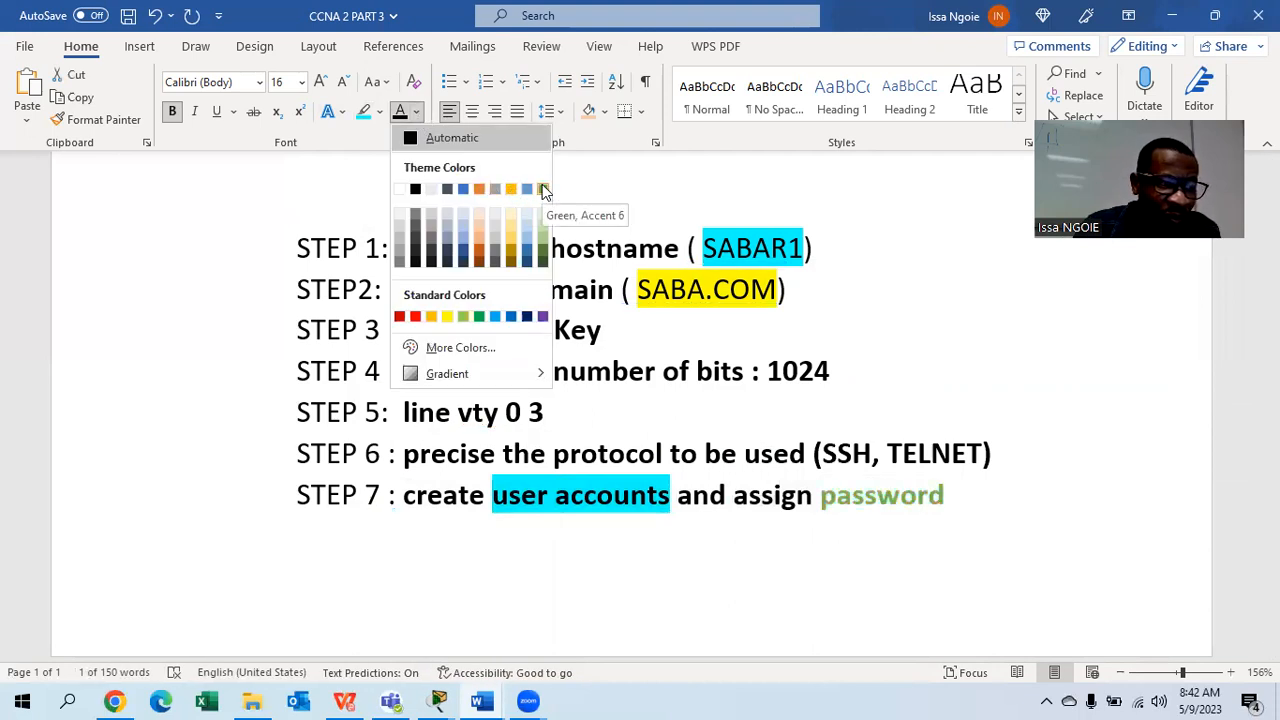
{"action": "left_click", "coordinate": [381, 112]}
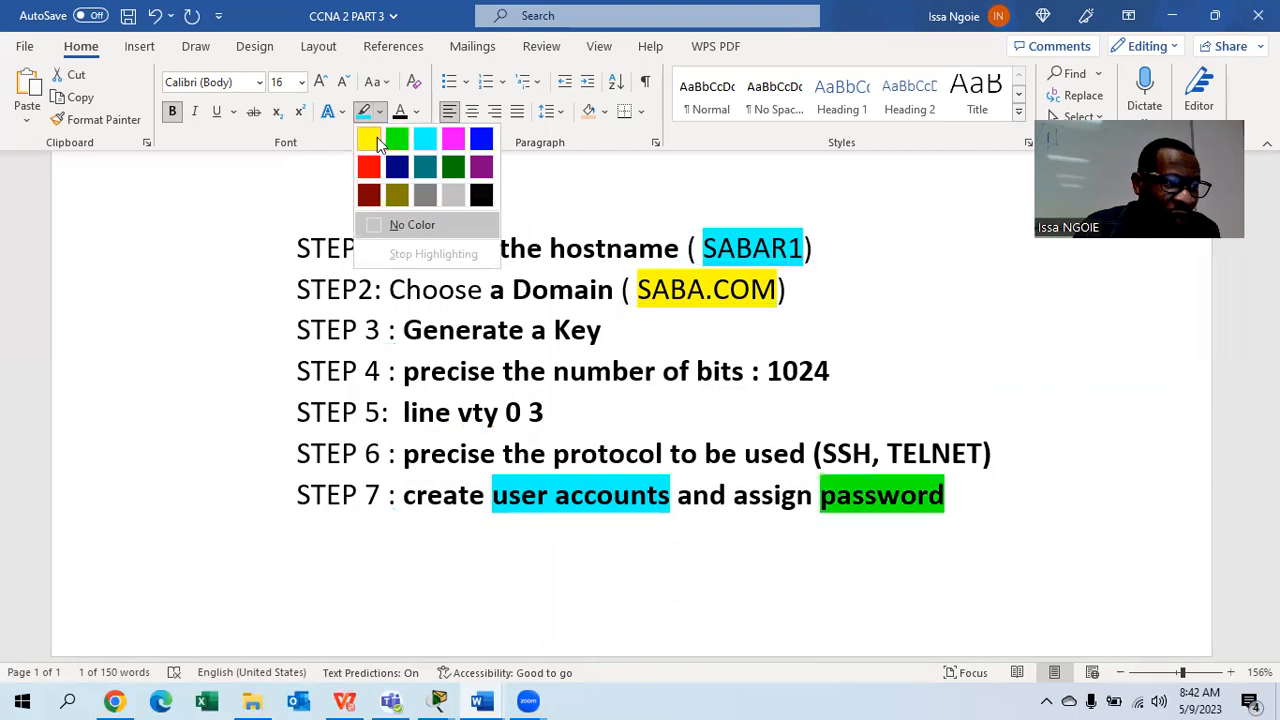
{"action": "left_click", "coordinate": [377, 137]}
{"action": "left_click", "coordinate": [966, 500]}
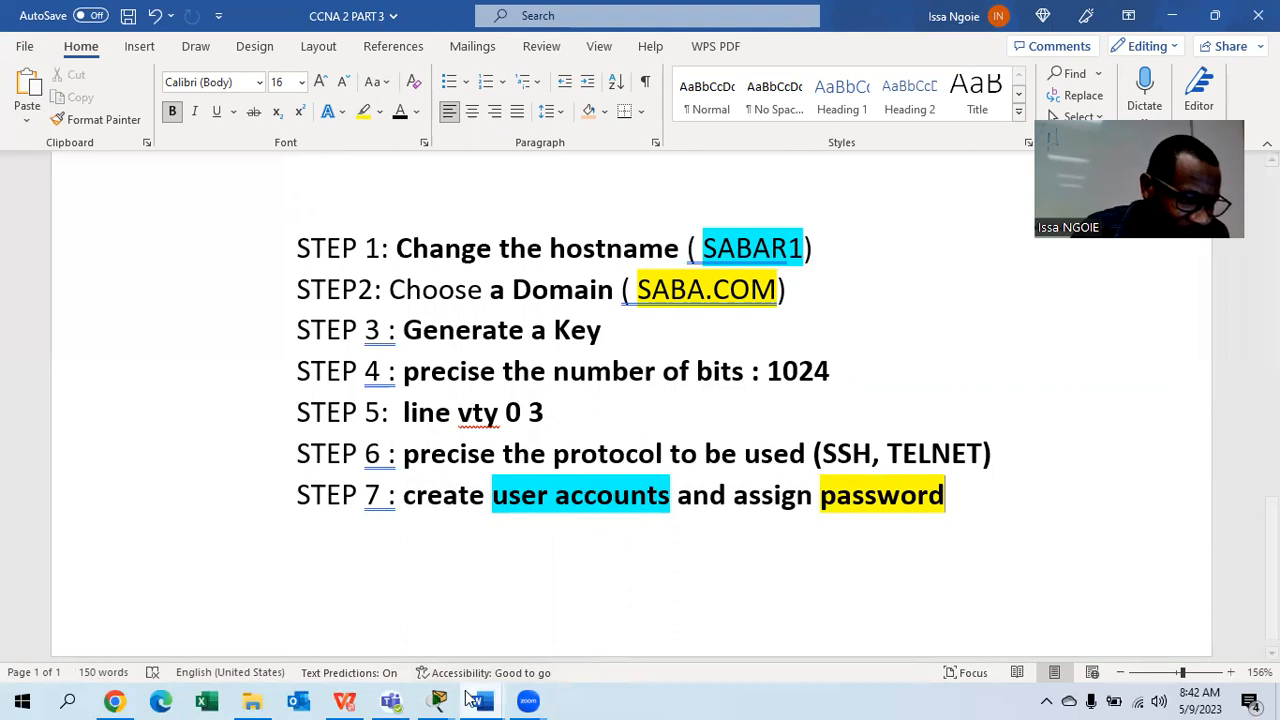
- Switch to Packet Tracer, check the username noted beside PC0, and begin a USERNAME command with it in Laptop0's terminal
{"action": "mouse_move", "coordinate": [438, 700]}
{"action": "left_click", "coordinate": [534, 613]}
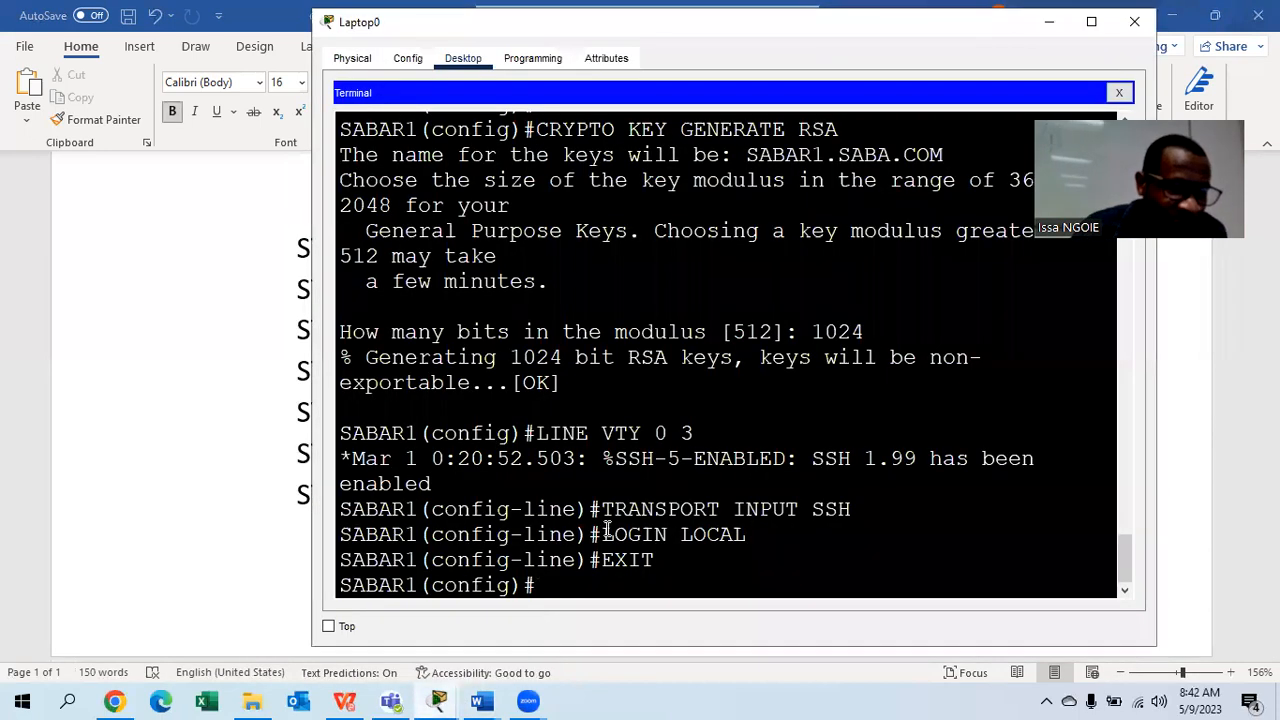
{"action": "left_click", "coordinate": [443, 700]}
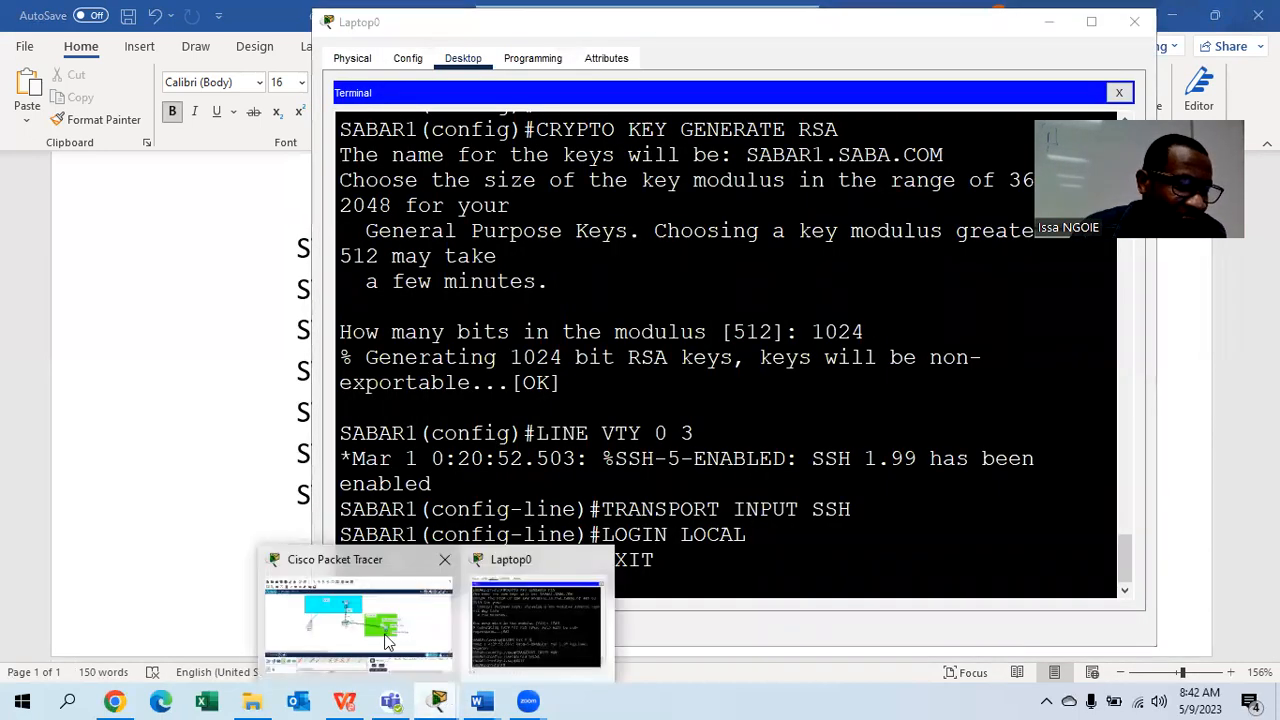
{"action": "left_click", "coordinate": [388, 635]}
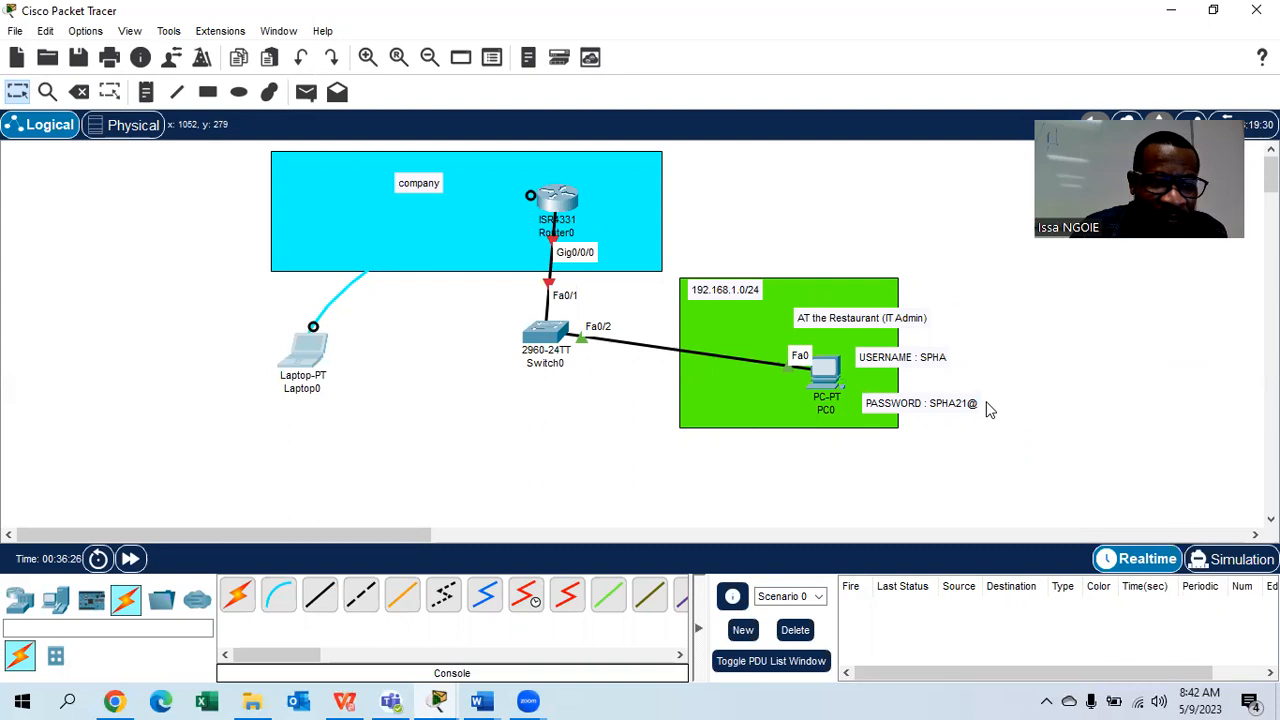
{"action": "mouse_move", "coordinate": [438, 700]}
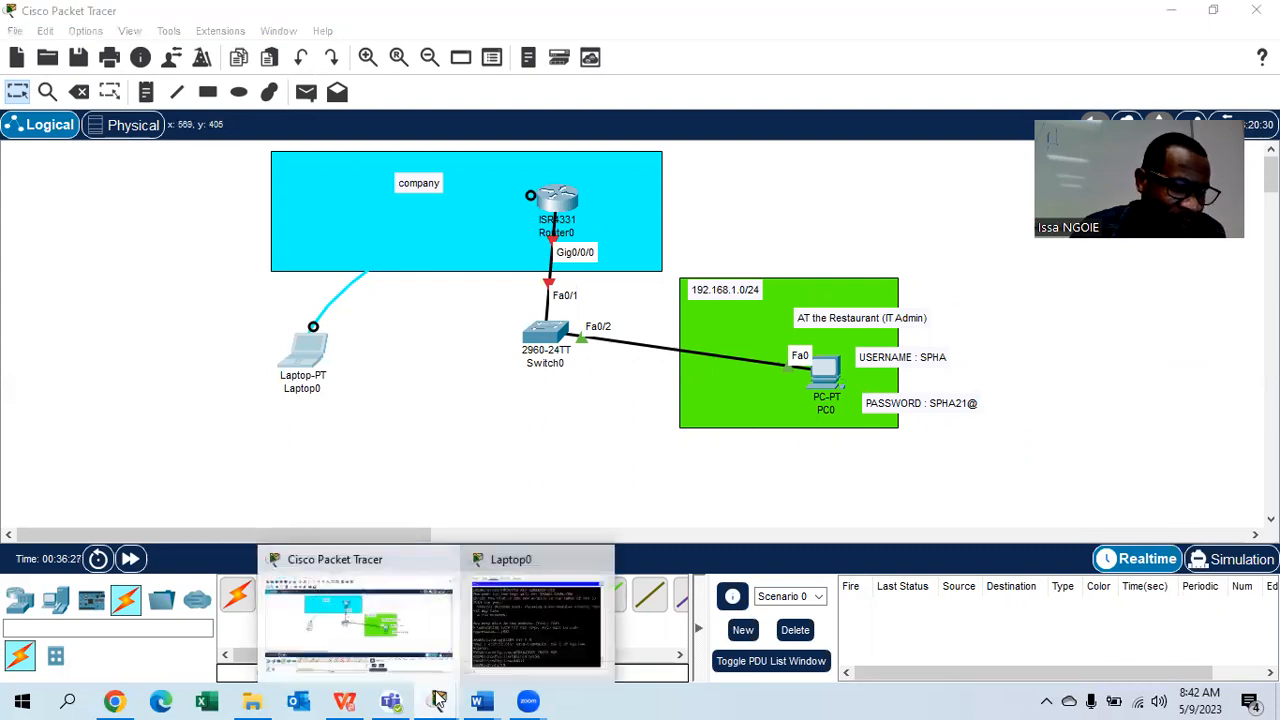
{"action": "left_click", "coordinate": [519, 615]}
{"action": "type", "text": "USERNAME SPHA"}
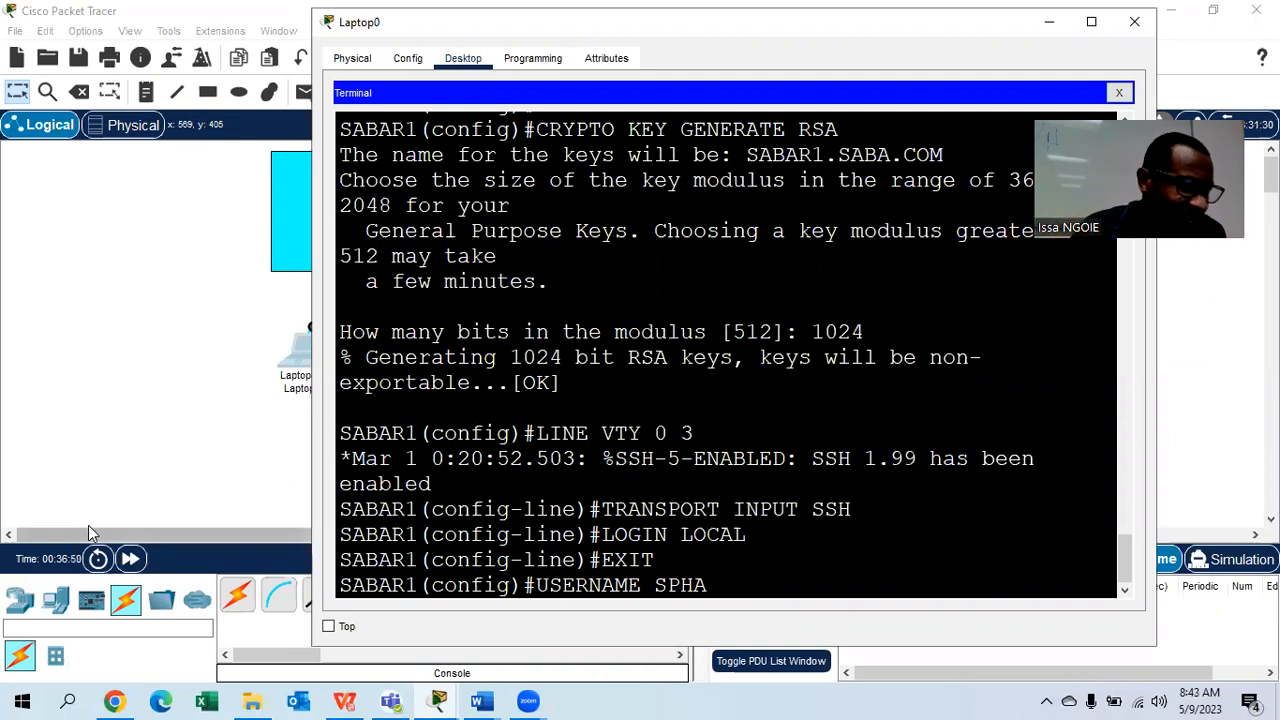
- Switch back to the Word notes and append ", AND PRIVILEDGE" to the end of the STEP 7 line
{"action": "left_click", "coordinate": [88, 388]}
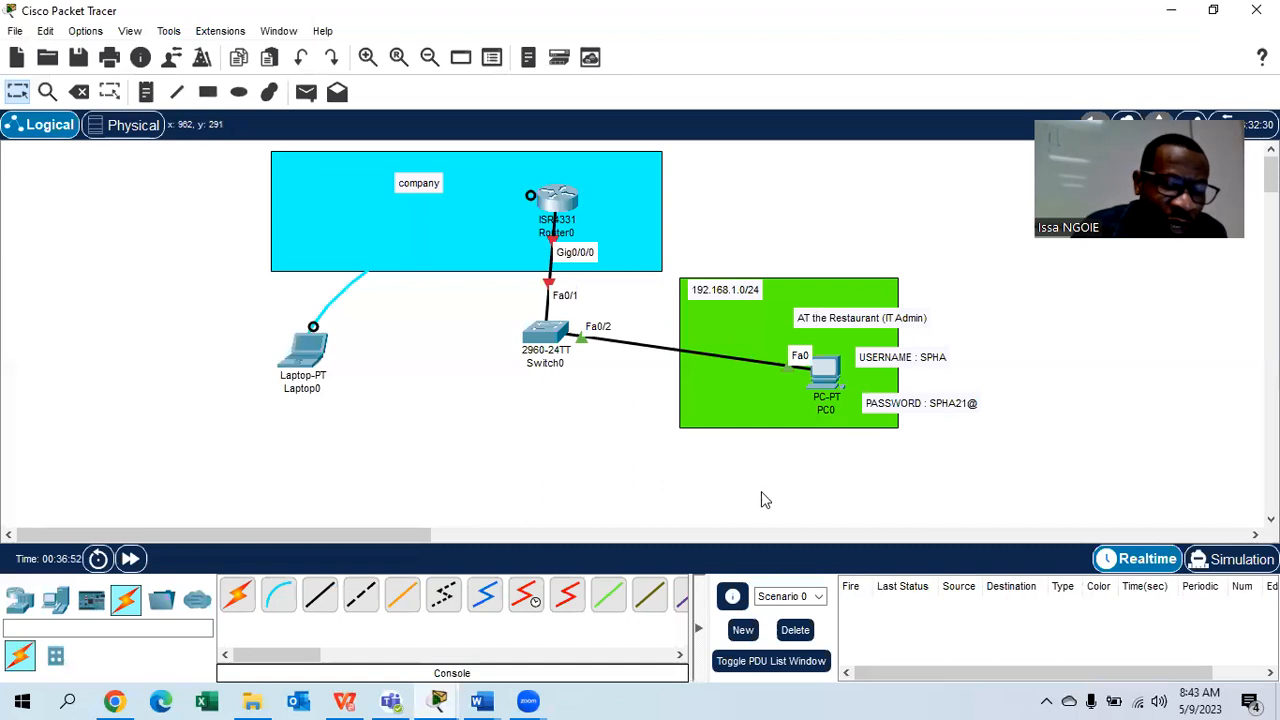
{"action": "mouse_move", "coordinate": [481, 701]}
{"action": "left_click", "coordinate": [780, 618]}
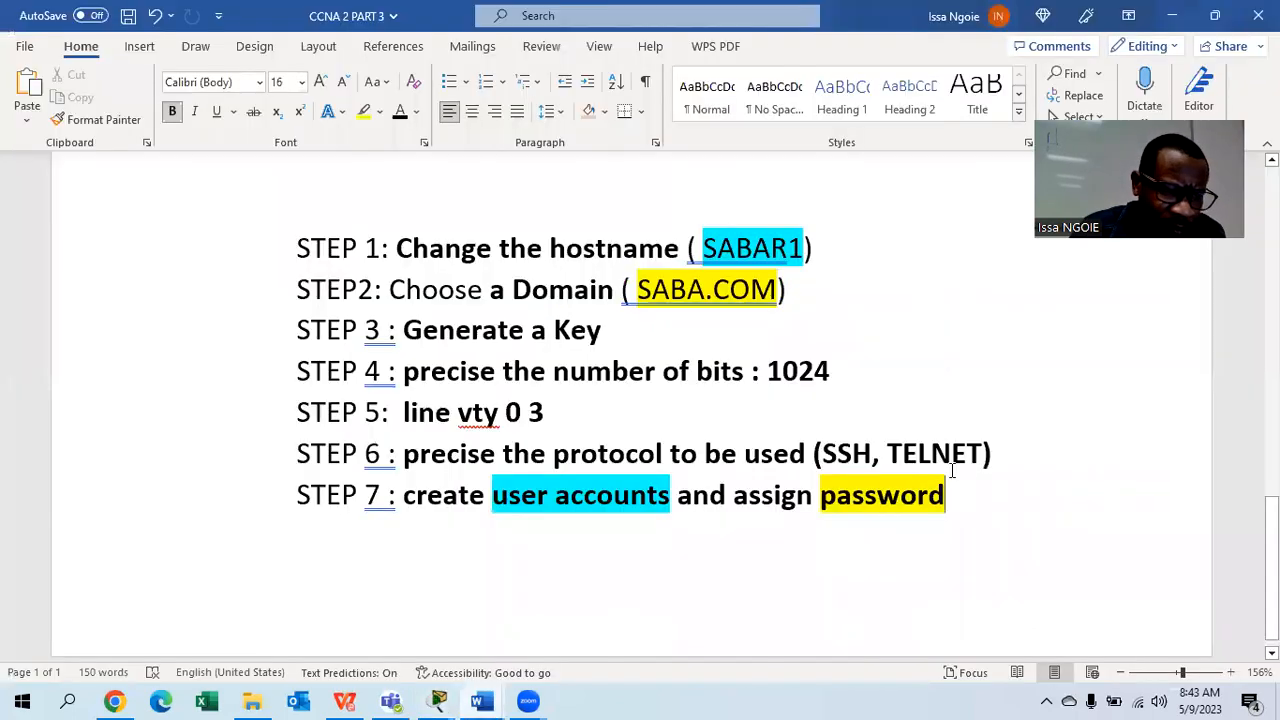
{"action": "type", "text": "AND "}
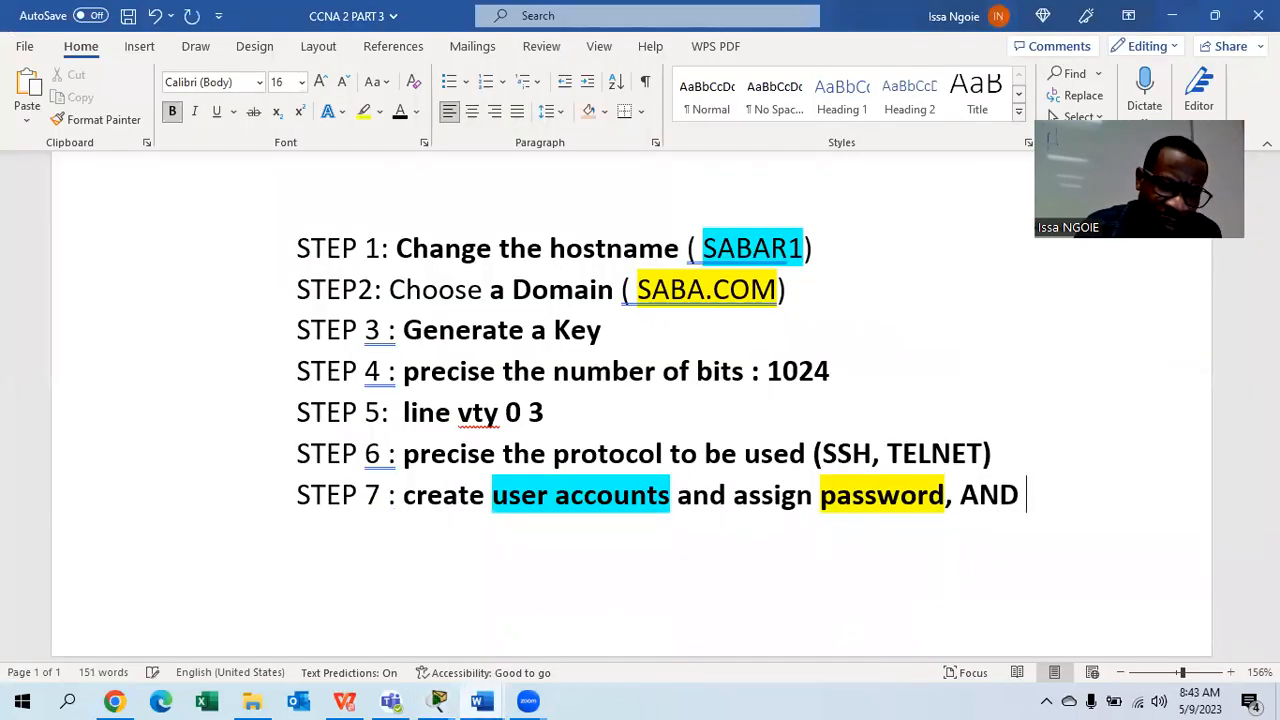
{"action": "type", "text": "P"}
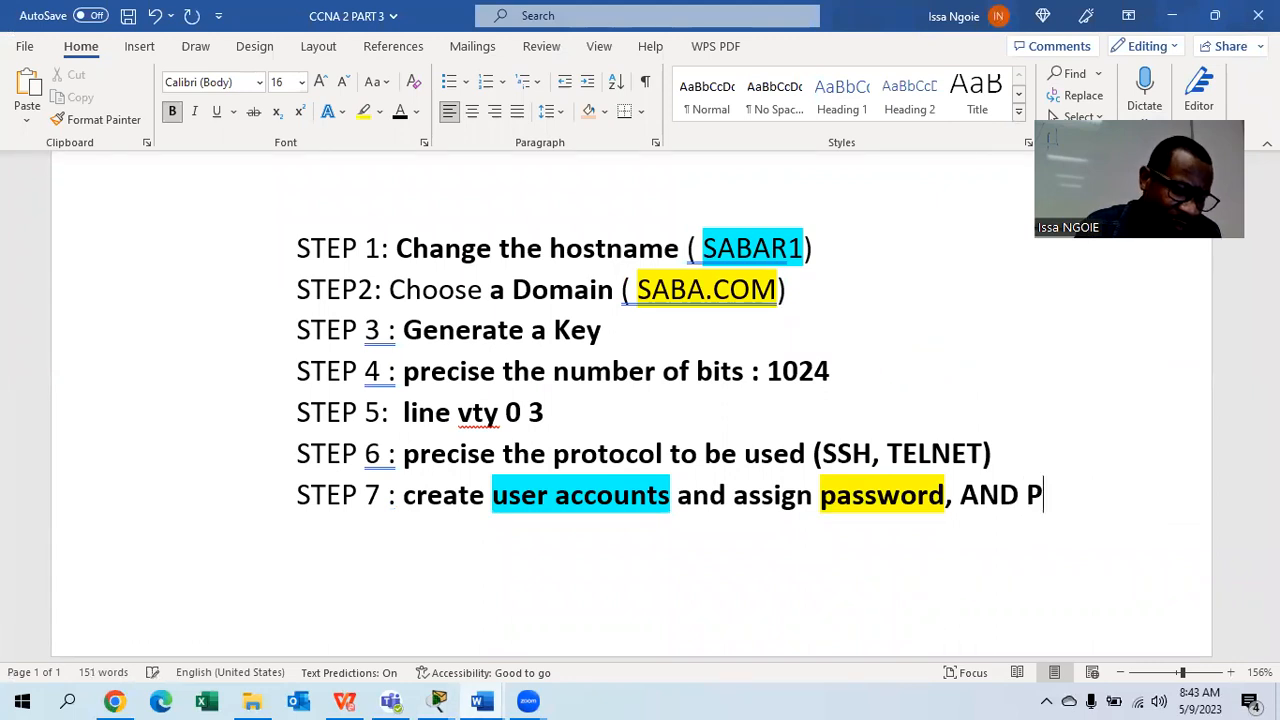
{"action": "type", "text": "RIVIL"}
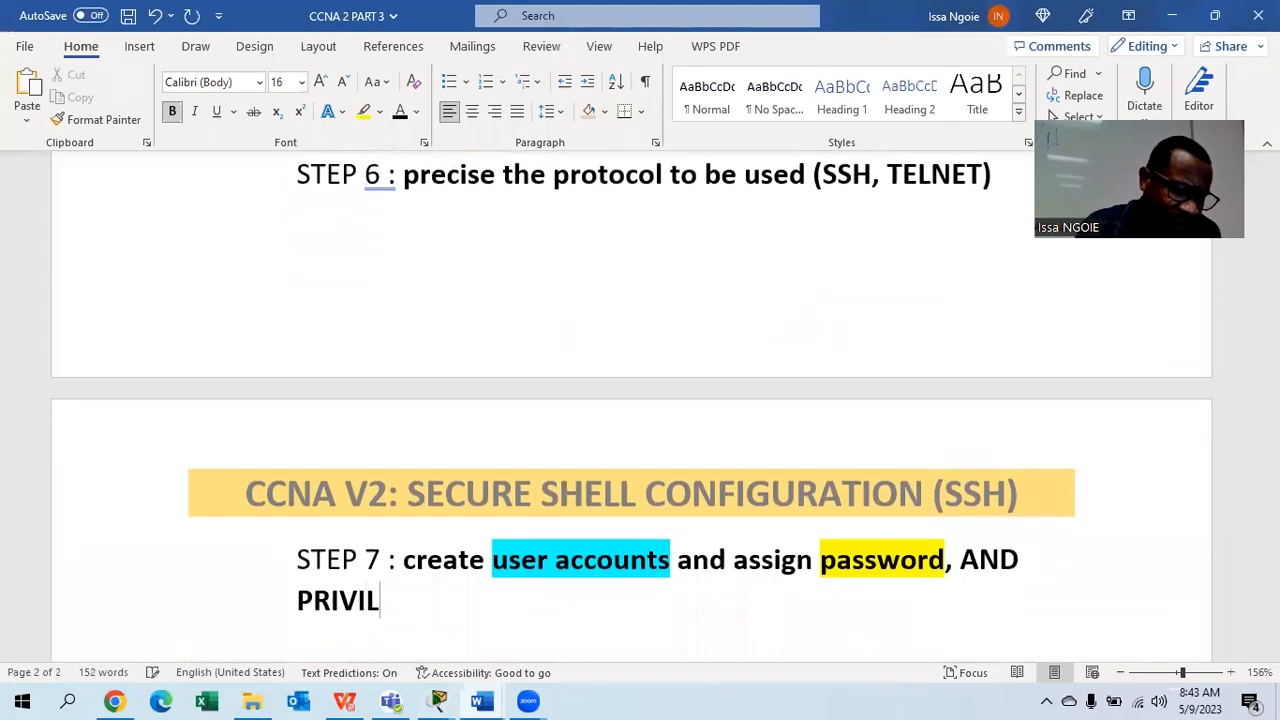
{"action": "type", "text": "EDGE"}
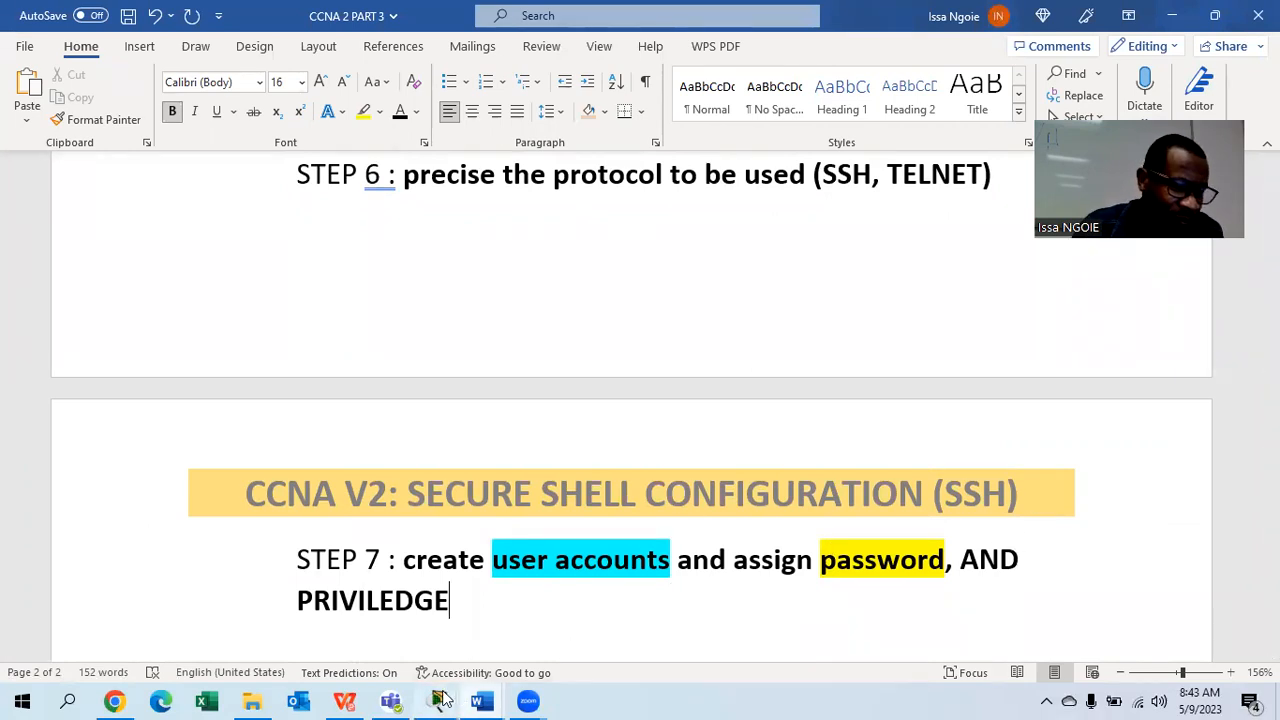
- Switch to Laptop0's terminal in Packet Tracer and try to complete the USERNAME command with PRIVILEDGE 15 SECRET and the account password
{"action": "mouse_move", "coordinate": [439, 701]}
{"action": "left_click", "coordinate": [512, 610]}
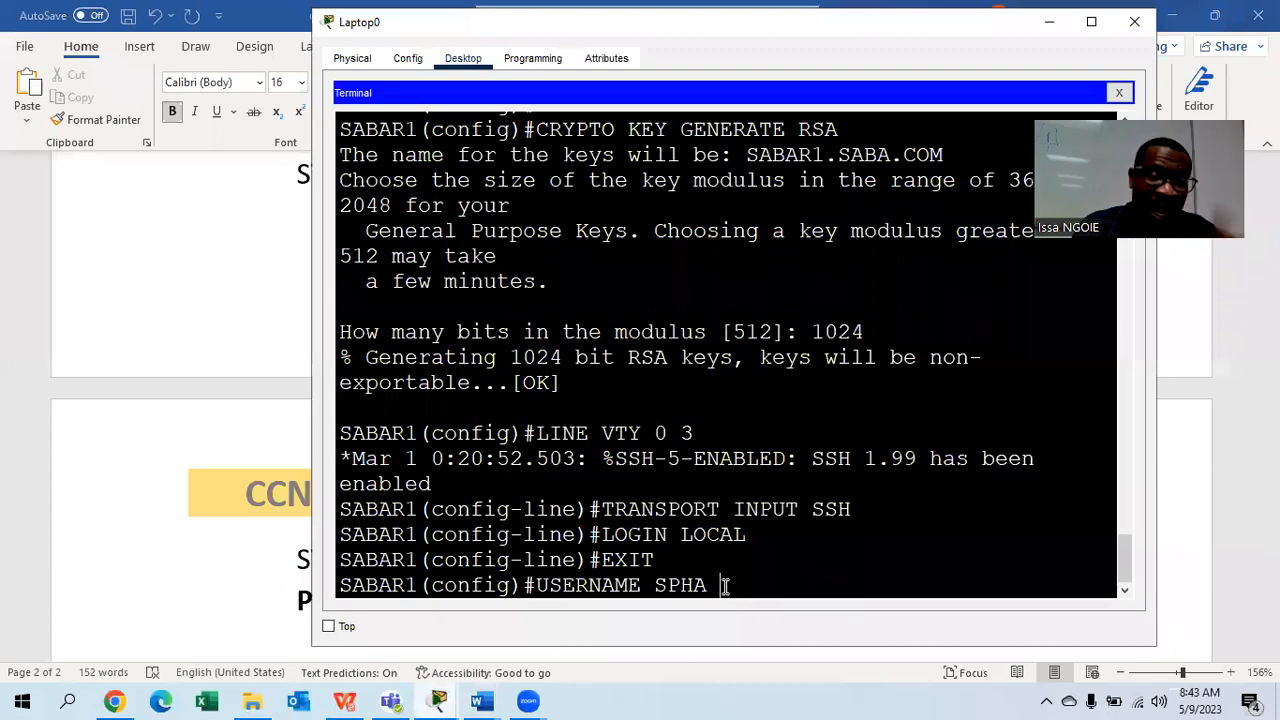
{"action": "type", "text": "PR"}
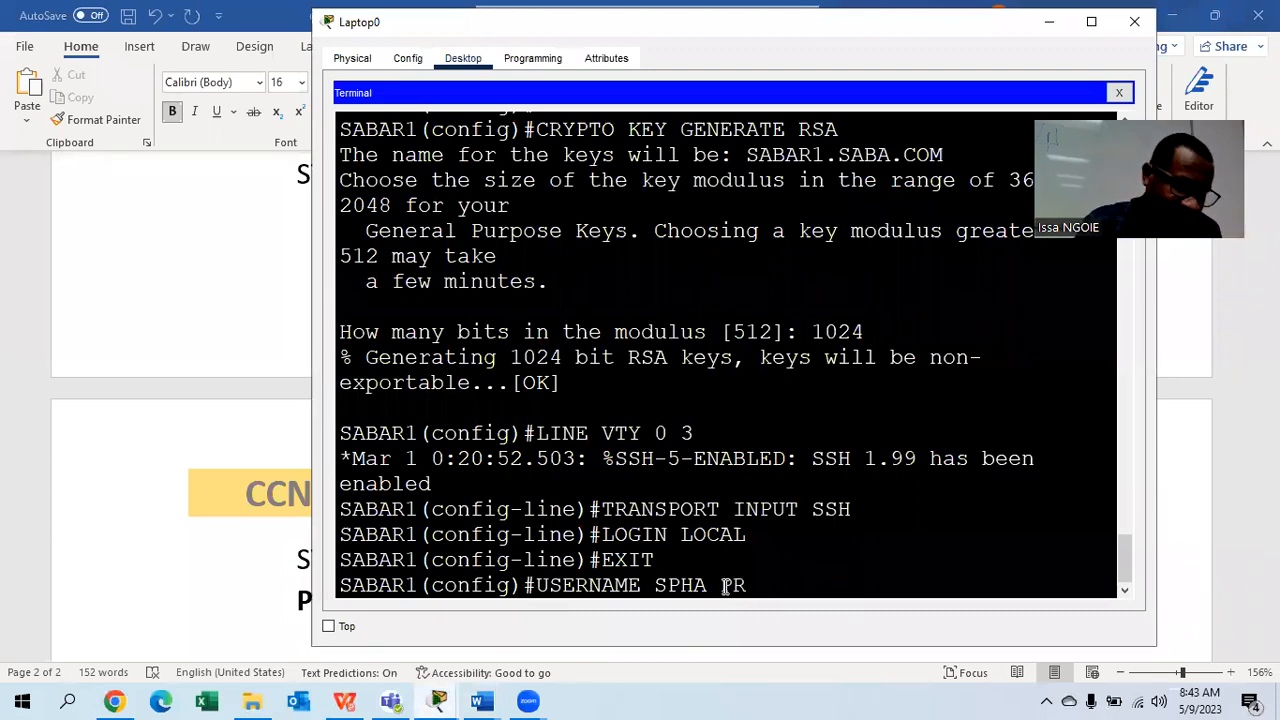
{"action": "type", "text": "IVILE"}
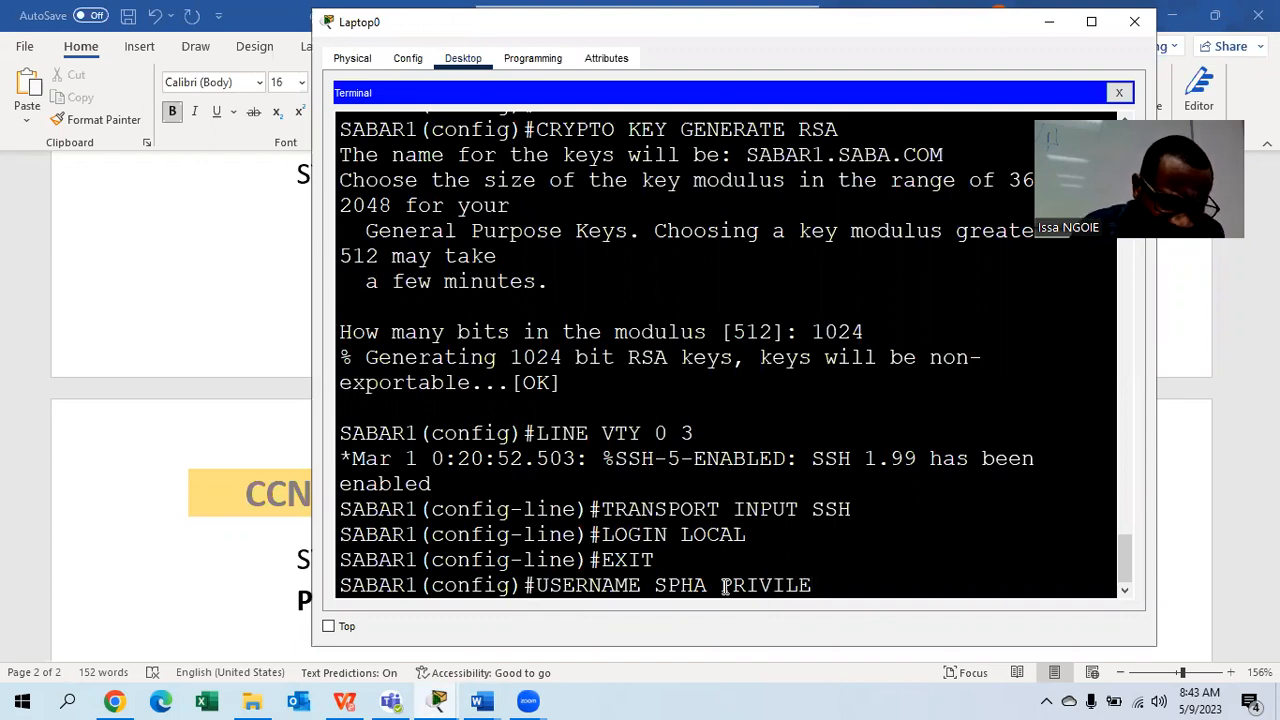
{"action": "type", "text": "DGE"}
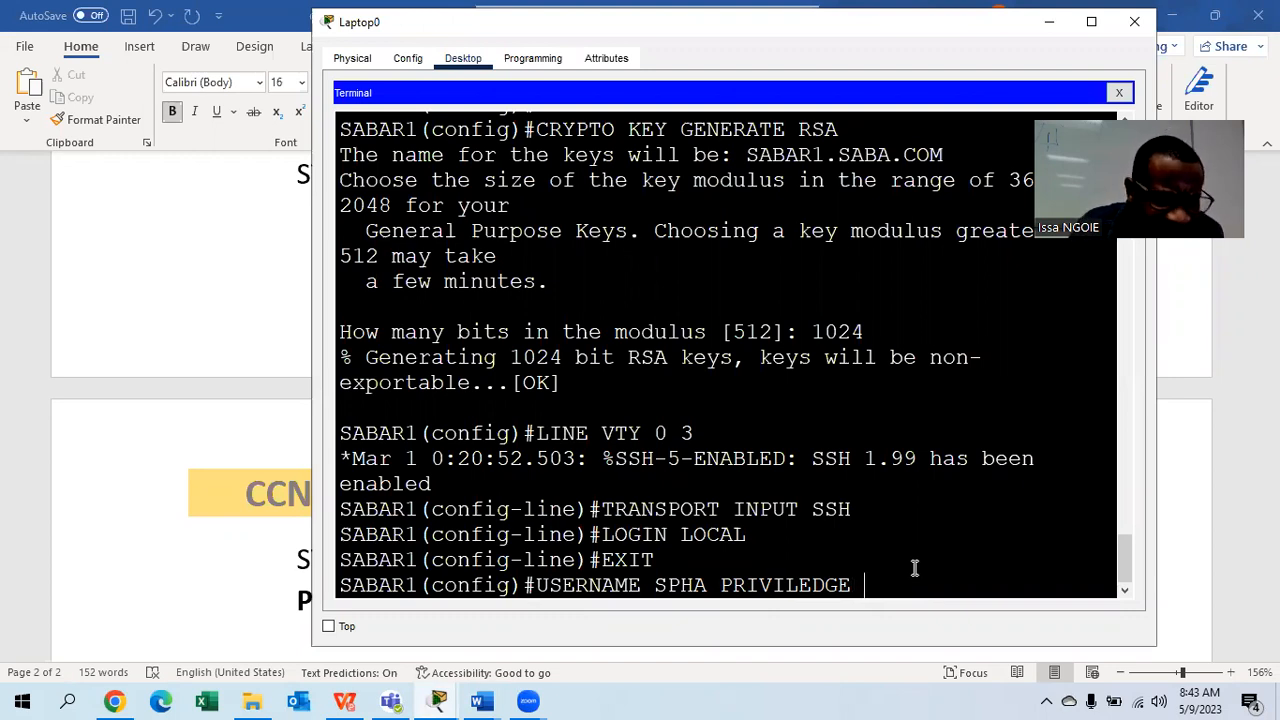
{"action": "type", "text": "15"}
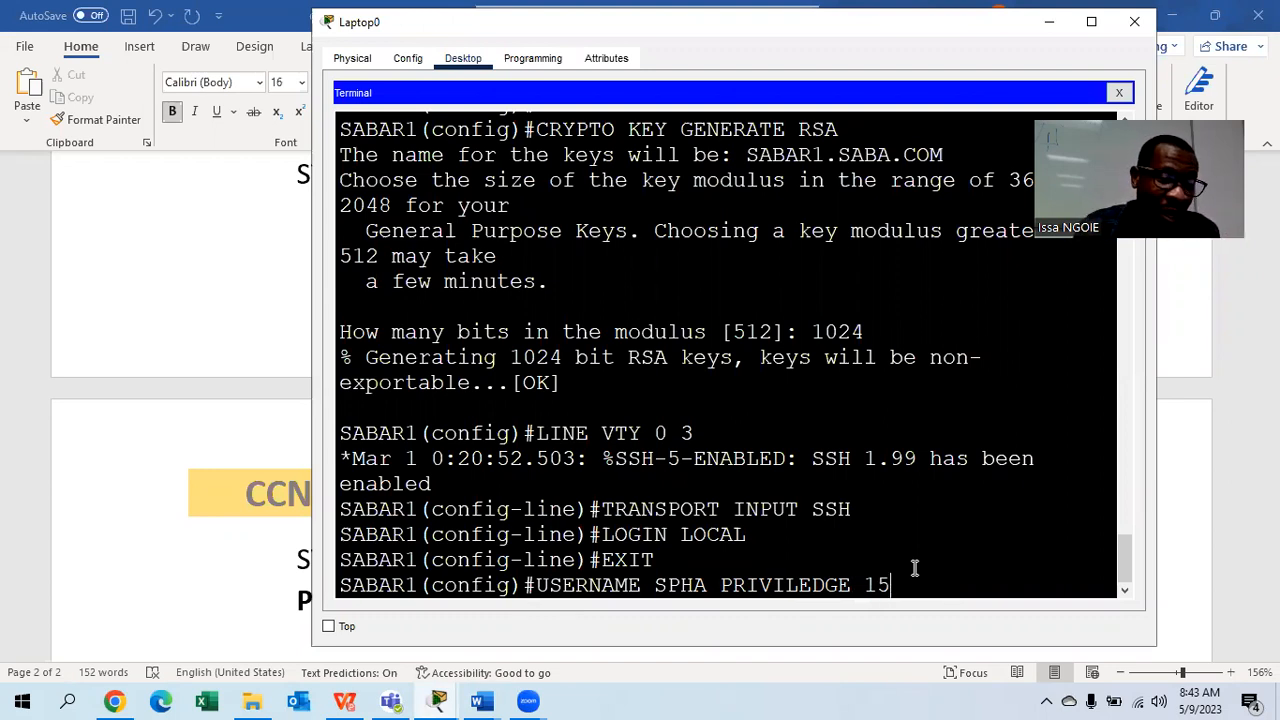
{"action": "type", "text": "S"}
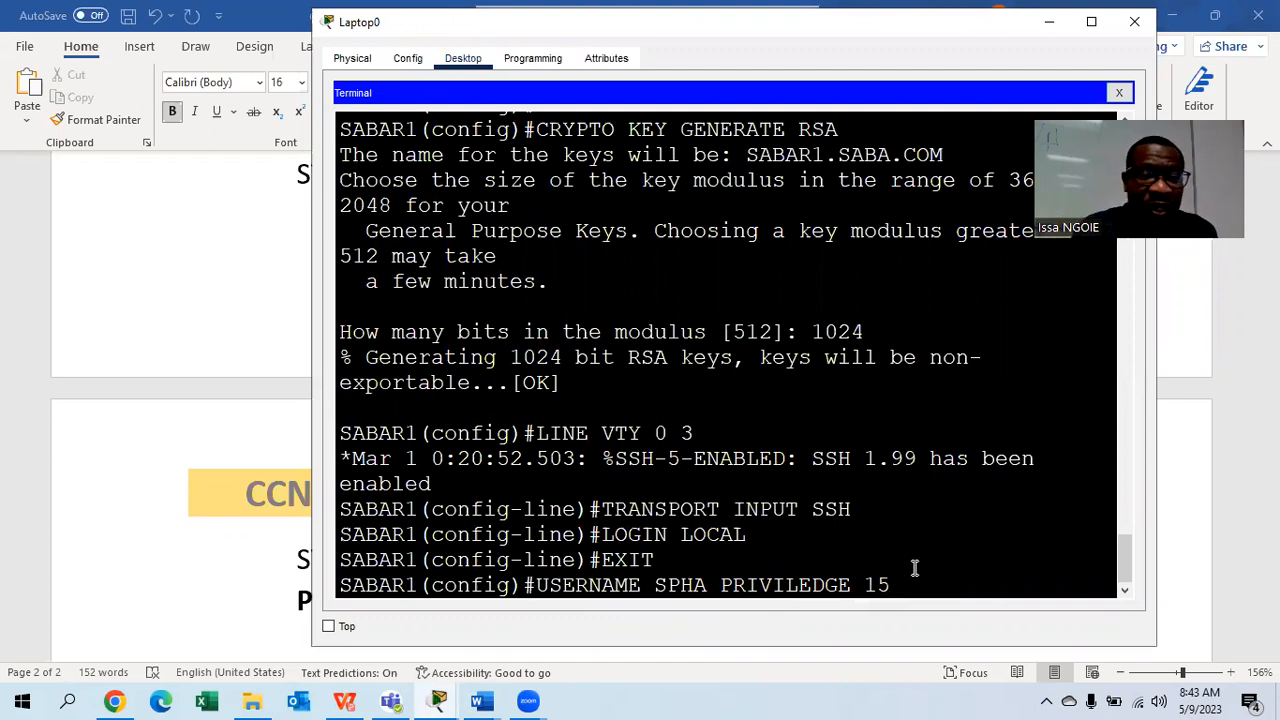
{"action": "type", "text": "PHA"}
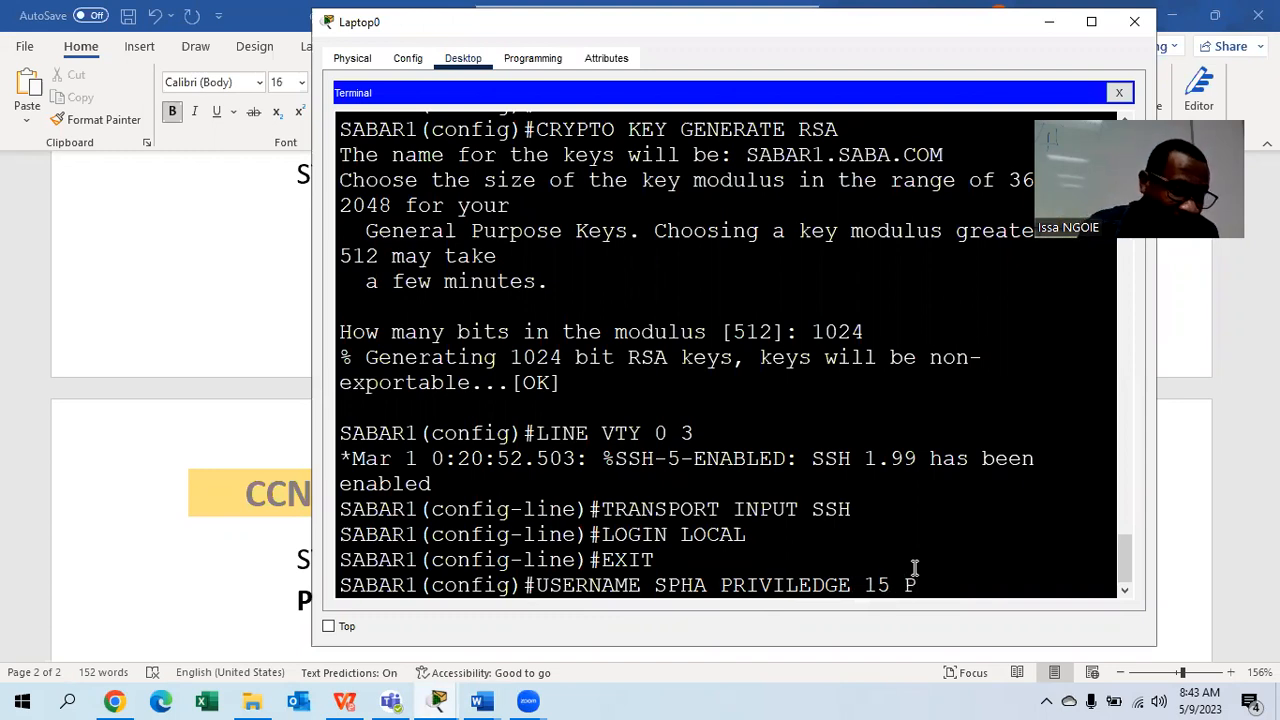
{"action": "key", "text": "BackSpace"}
{"action": "key", "text": "BackSpace"}
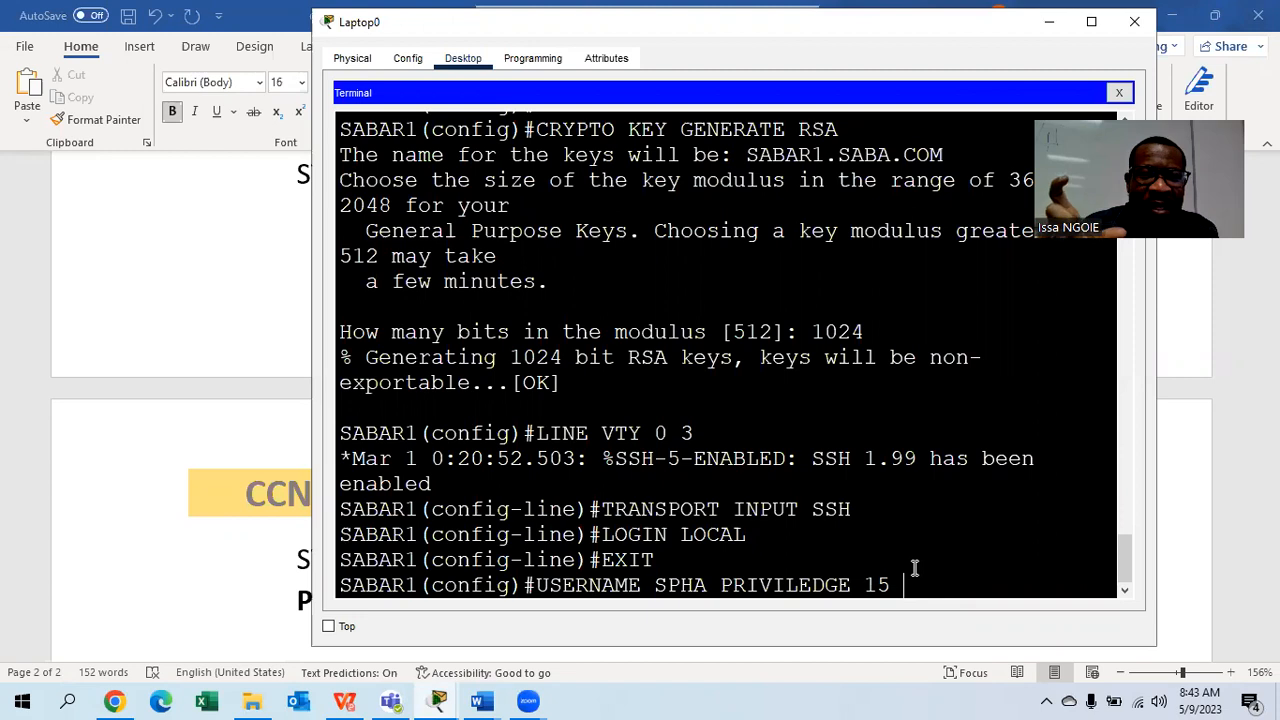
{"action": "type", "text": "SEC"}
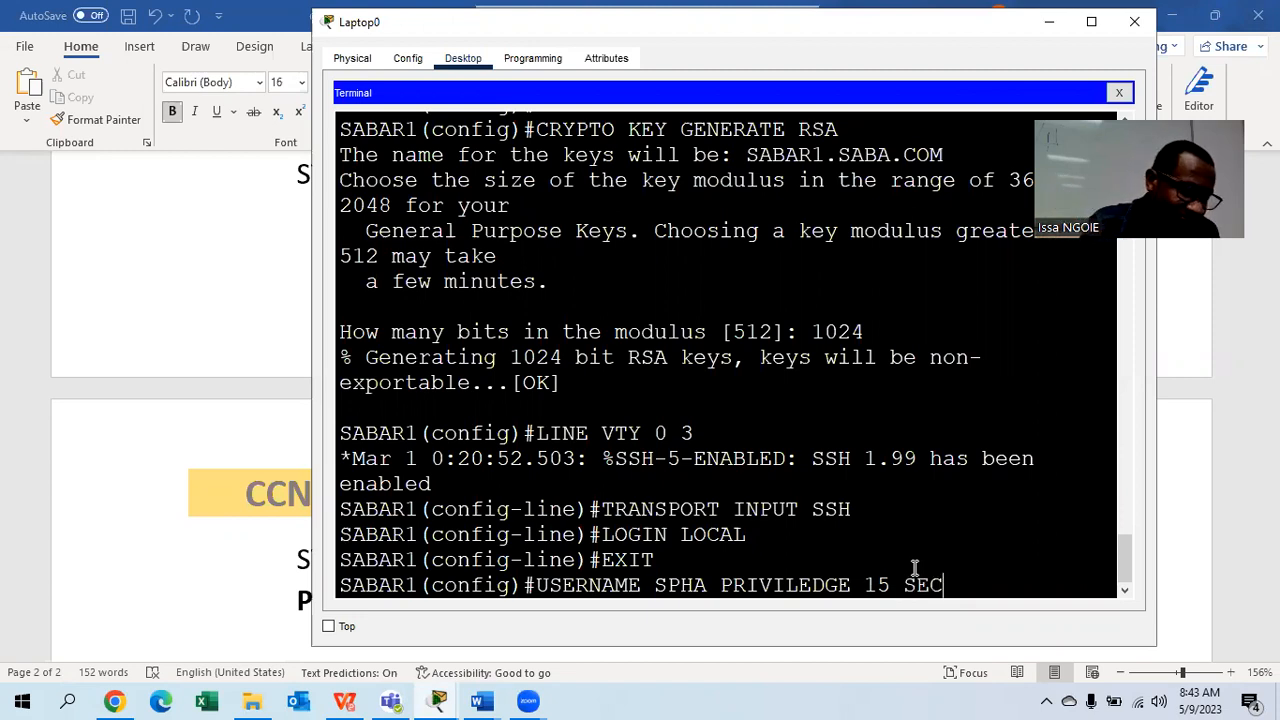
{"action": "type", "text": "RET SPHA"}
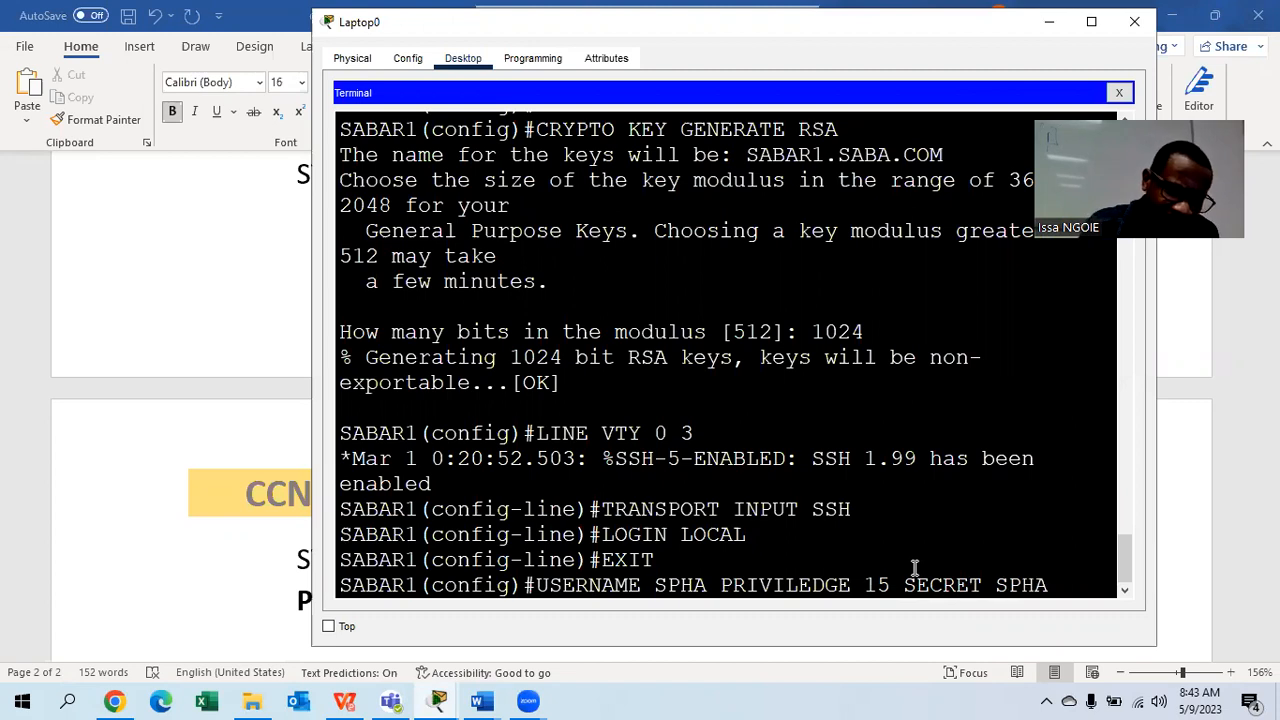
{"action": "type", "text": "21@"}
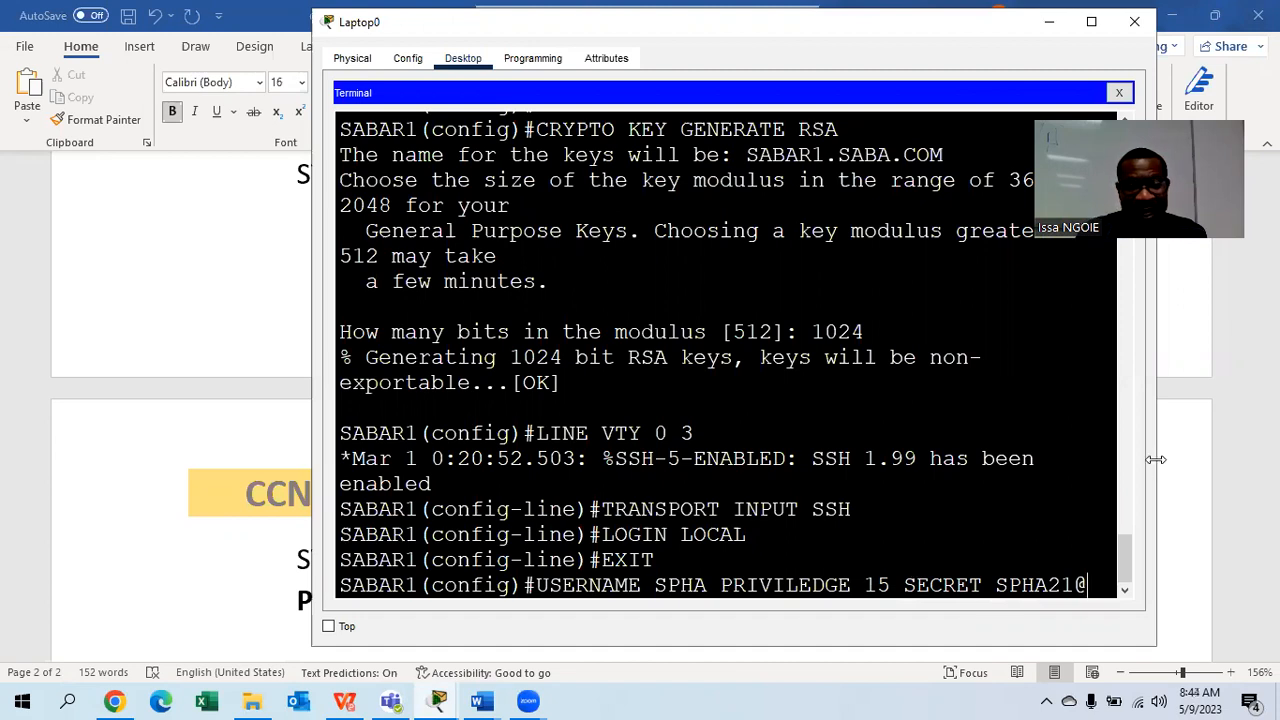
{"action": "left_click_drag", "start_coordinate": [1155, 459], "coordinate": [1265, 459]}
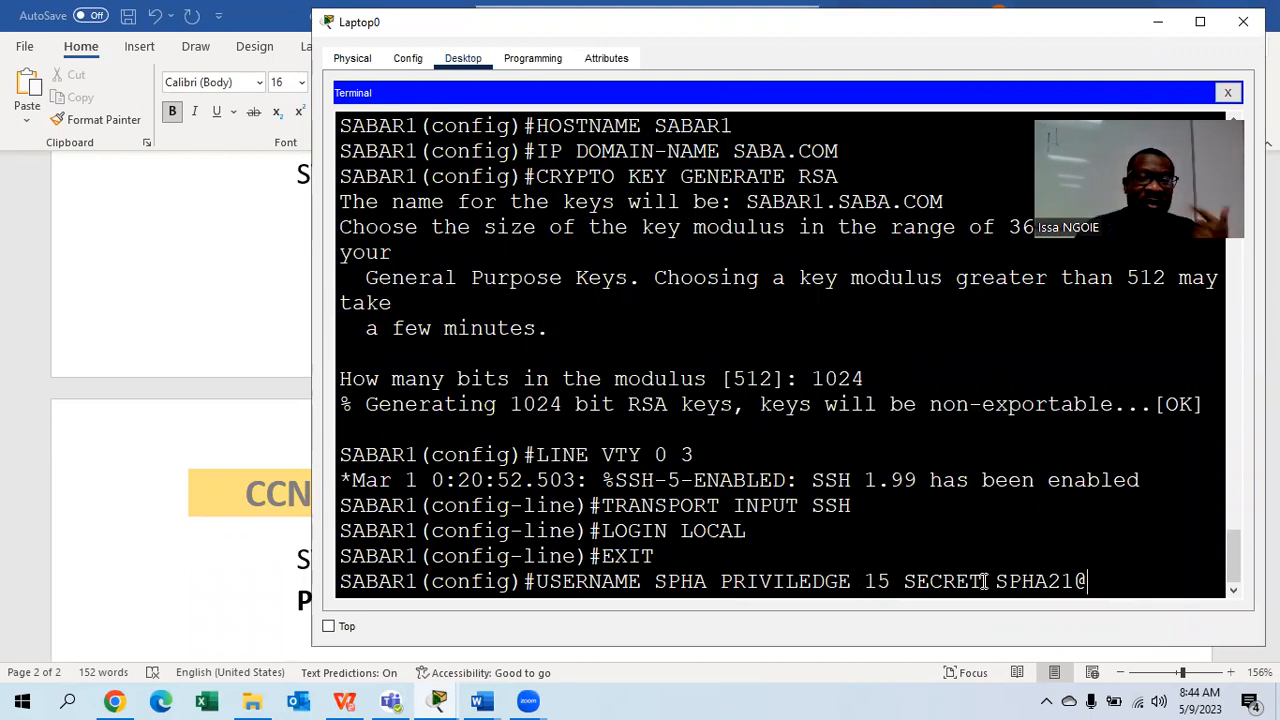
{"action": "key", "text": "Return"}
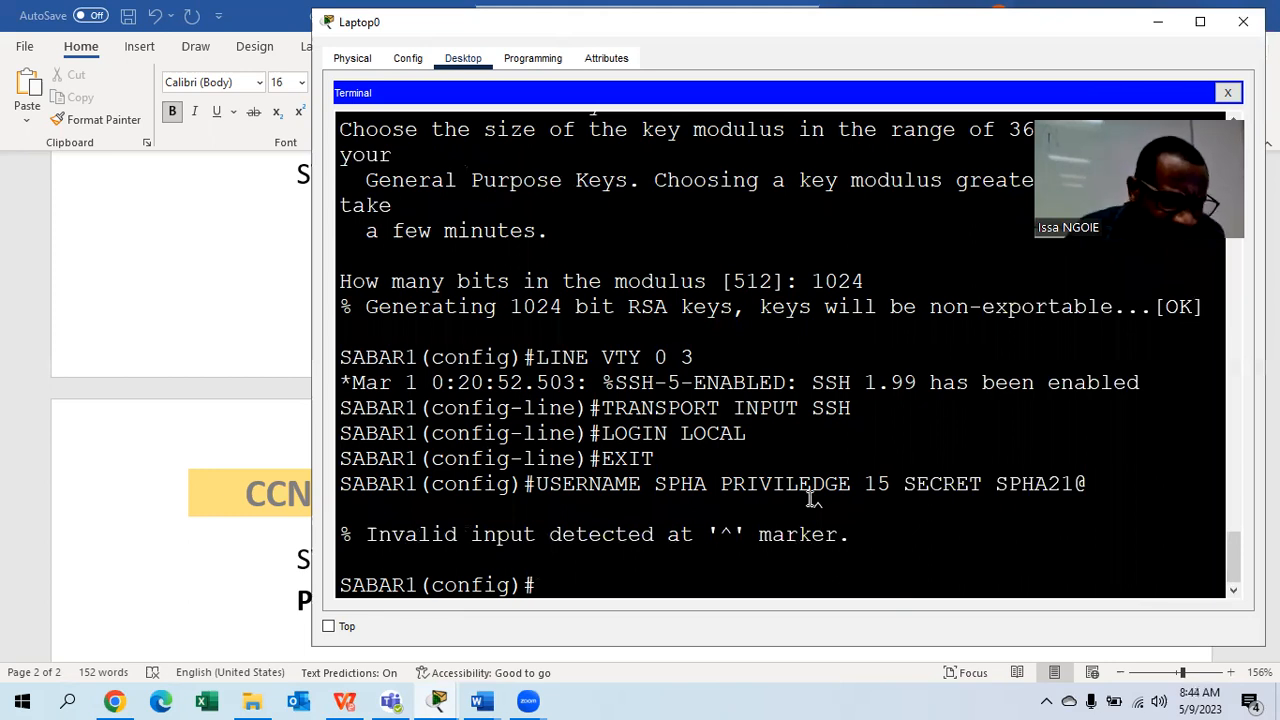
- Recall the USERNAME command, trim it back to the username, and list the options available after it with ?
{"action": "key", "text": "Up"}
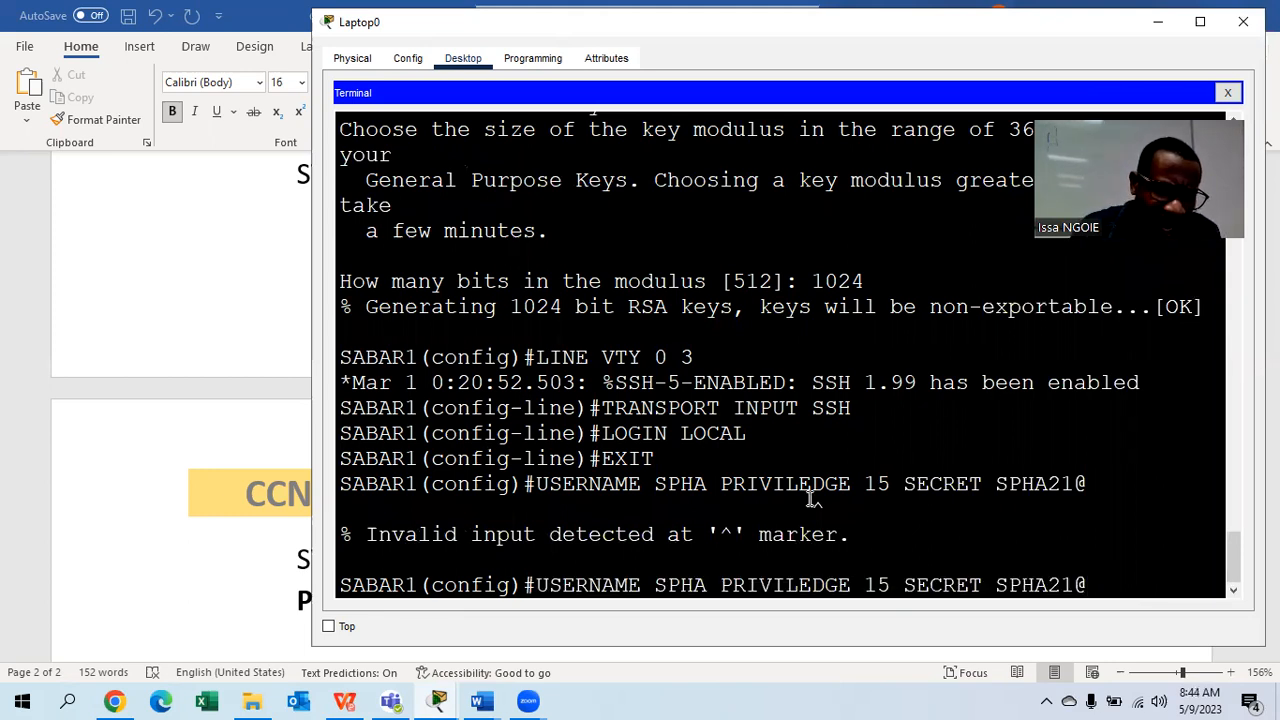
{"action": "key", "text": "BackSpace"}
{"action": "key", "text": "BackSpace"}
{"action": "key", "text": "BackSpace"}
{"action": "key", "text": "BackSpace"}
{"action": "key", "text": "BackSpace"}
{"action": "key", "text": "BackSpace"}
{"action": "key", "text": "BackSpace"}
{"action": "key", "text": "BackSpace"}
{"action": "key", "text": "BackSpace"}
{"action": "key", "text": "BackSpace"}
{"action": "key", "text": "BackSpace"}
{"action": "key", "text": "BackSpace"}
{"action": "key", "text": "BackSpace"}
{"action": "key", "text": "BackSpace"}
{"action": "key", "text": "BackSpace"}
{"action": "key", "text": "BackSpace"}
{"action": "key", "text": "BackSpace"}
{"action": "key", "text": "BackSpace"}
{"action": "key", "text": "BackSpace"}
{"action": "key", "text": "BackSpace"}
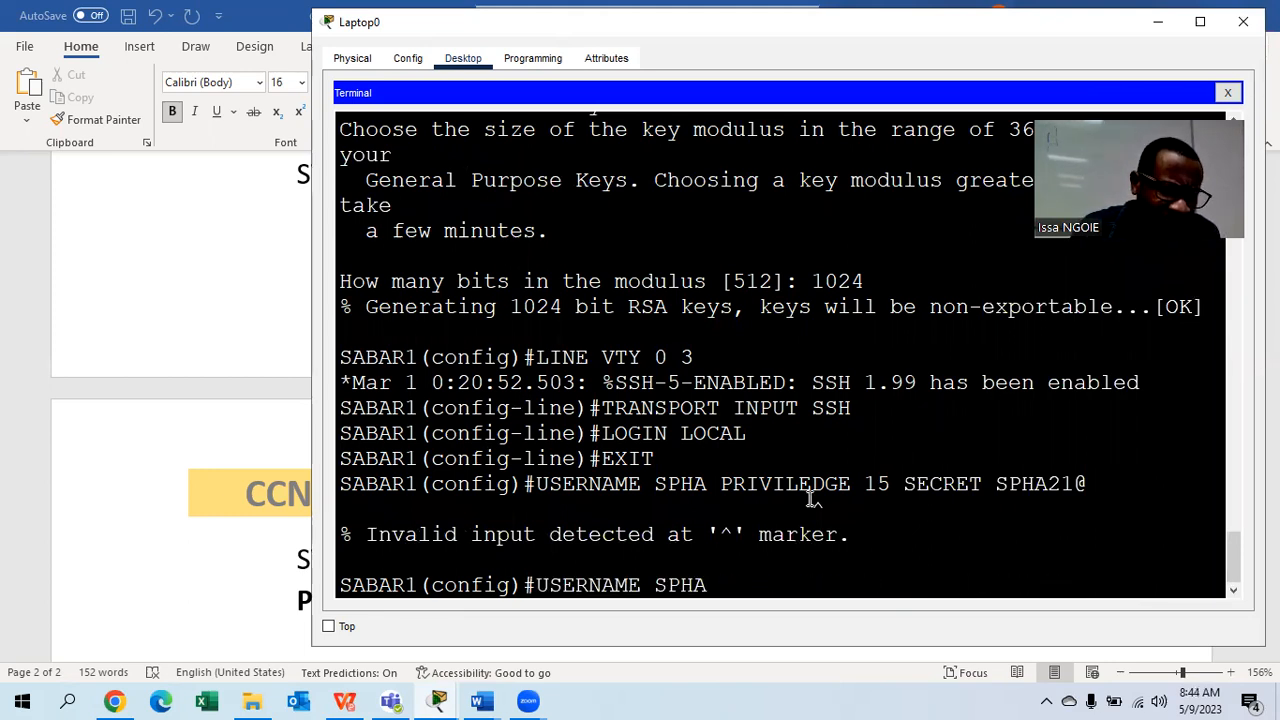
{"action": "type", "text": "HA "}
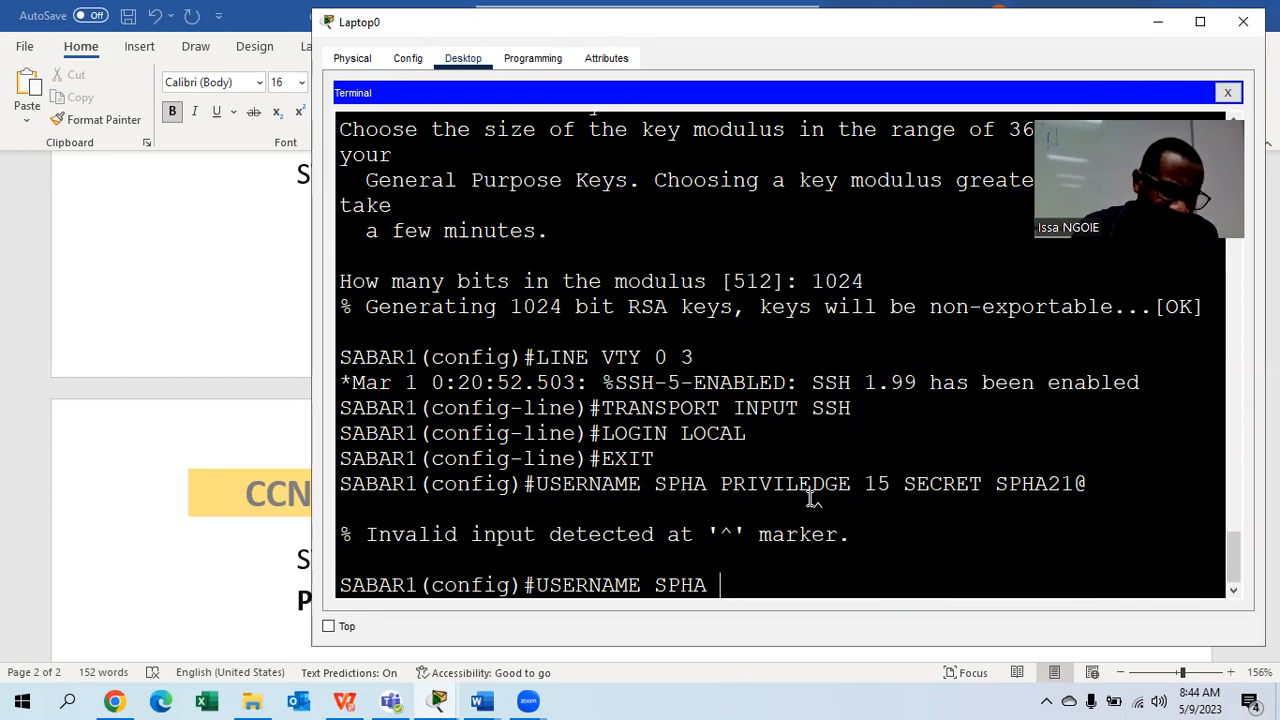
{"action": "type", "text": "?"}
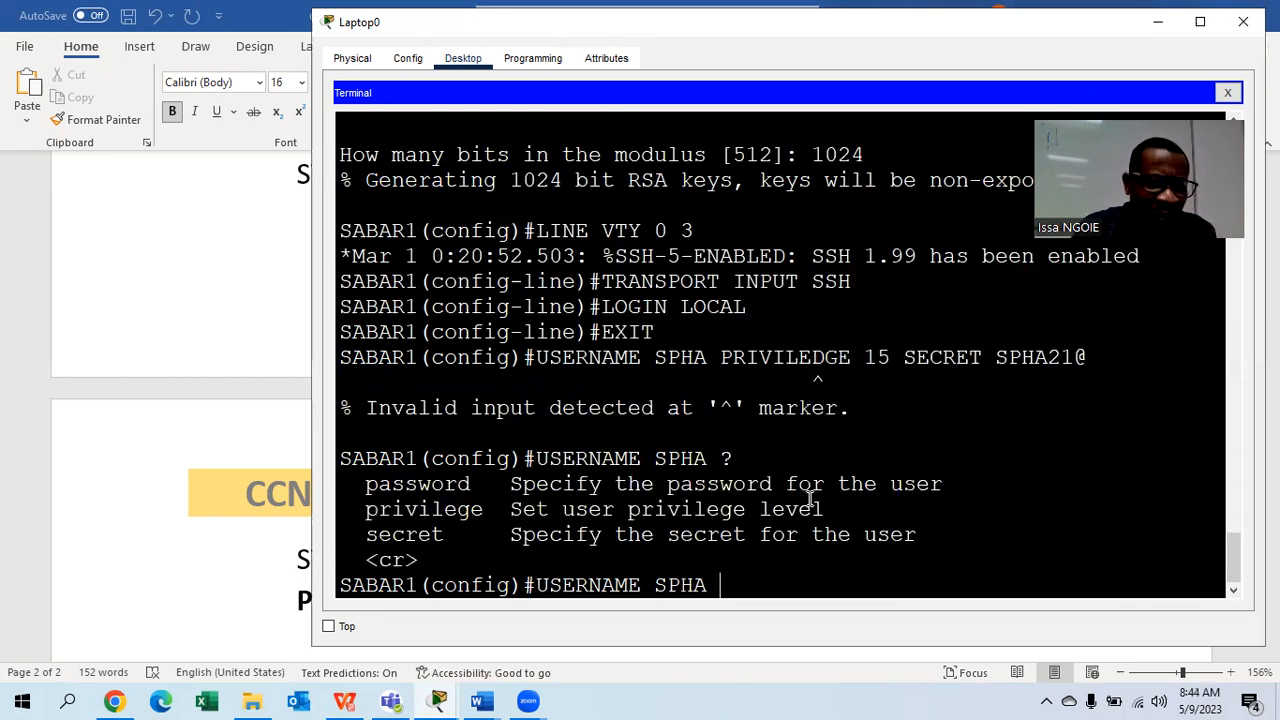
{"action": "key", "text": "Up"}
{"action": "key", "text": "Up"}
{"action": "key", "text": "Up"}
{"action": "key", "text": "Up"}
{"action": "key", "text": "Up"}
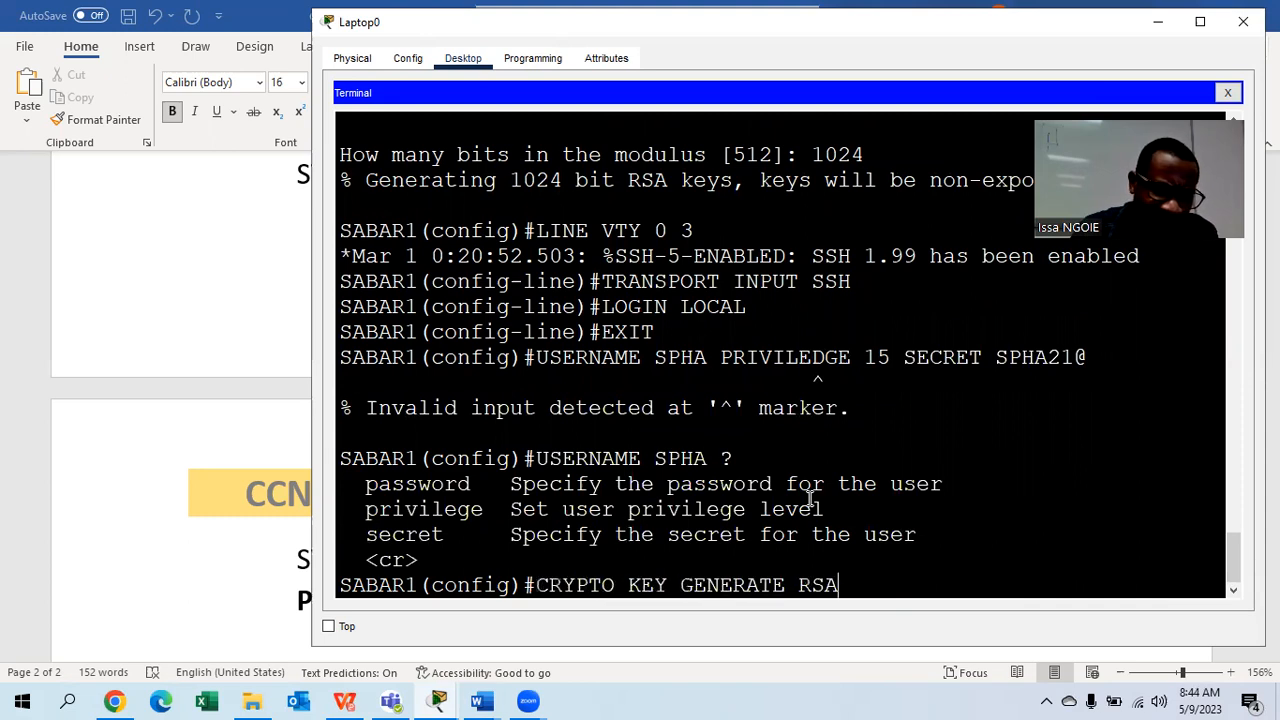
{"action": "key", "text": "Down"}
{"action": "key", "text": "Down"}
{"action": "key", "text": "Down"}
{"action": "key", "text": "Up"}
{"action": "key", "text": "Up"}
{"action": "key", "text": "Up"}
{"action": "key", "text": "Up"}
{"action": "key", "text": "Up"}
{"action": "key", "text": "Up"}
{"action": "key", "text": "Up"}
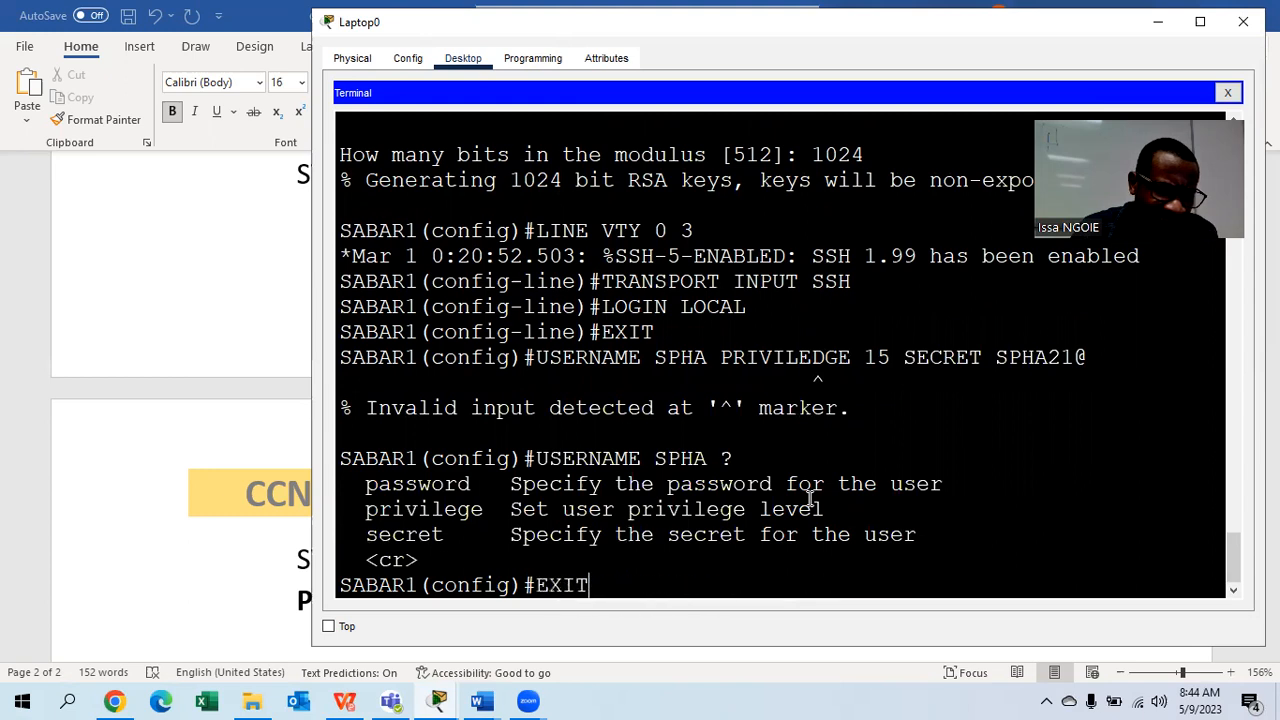
{"action": "key", "text": "Up"}
{"action": "key", "text": "Up"}
{"action": "key", "text": "BackSpace"}
{"action": "key", "text": "BackSpace"}
{"action": "key", "text": "BackSpace"}
{"action": "key", "text": "BackSpace"}
{"action": "key", "text": "BackSpace"}
{"action": "key", "text": "BackSpace"}
{"action": "key", "text": "BackSpace"}
{"action": "key", "text": "BackSpace"}
{"action": "key", "text": "BackSpace"}
{"action": "key", "text": "BackSpace"}
{"action": "key", "text": "BackSpace"}
{"action": "key", "text": "BackSpace"}
{"action": "key", "text": "BackSpace"}
{"action": "key", "text": "BackSpace"}
{"action": "key", "text": "BackSpace"}
{"action": "key", "text": "BackSpace"}
{"action": "key", "text": "BackSpace"}
{"action": "key", "text": "BackSpace"}
{"action": "key", "text": "BackSpace"}
{"action": "key", "text": "BackSpace"}
- Create the local user noted beside PC0 using USERNAME with PRIVILEGE 15 and SECRET followed by the account password
{"action": "type", "text": "USERNM"}
{"action": "key", "text": "BackSpace"}
{"action": "type", "text": "AME S"}
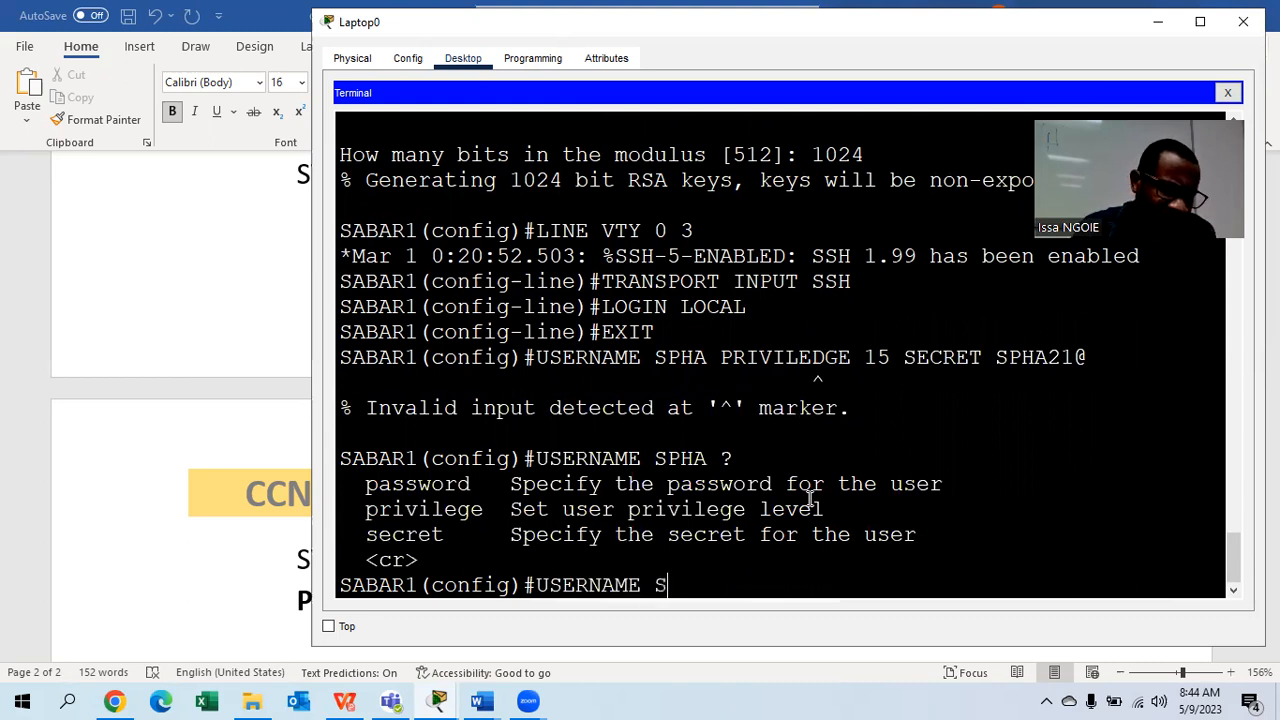
{"action": "type", "text": "PHA P"}
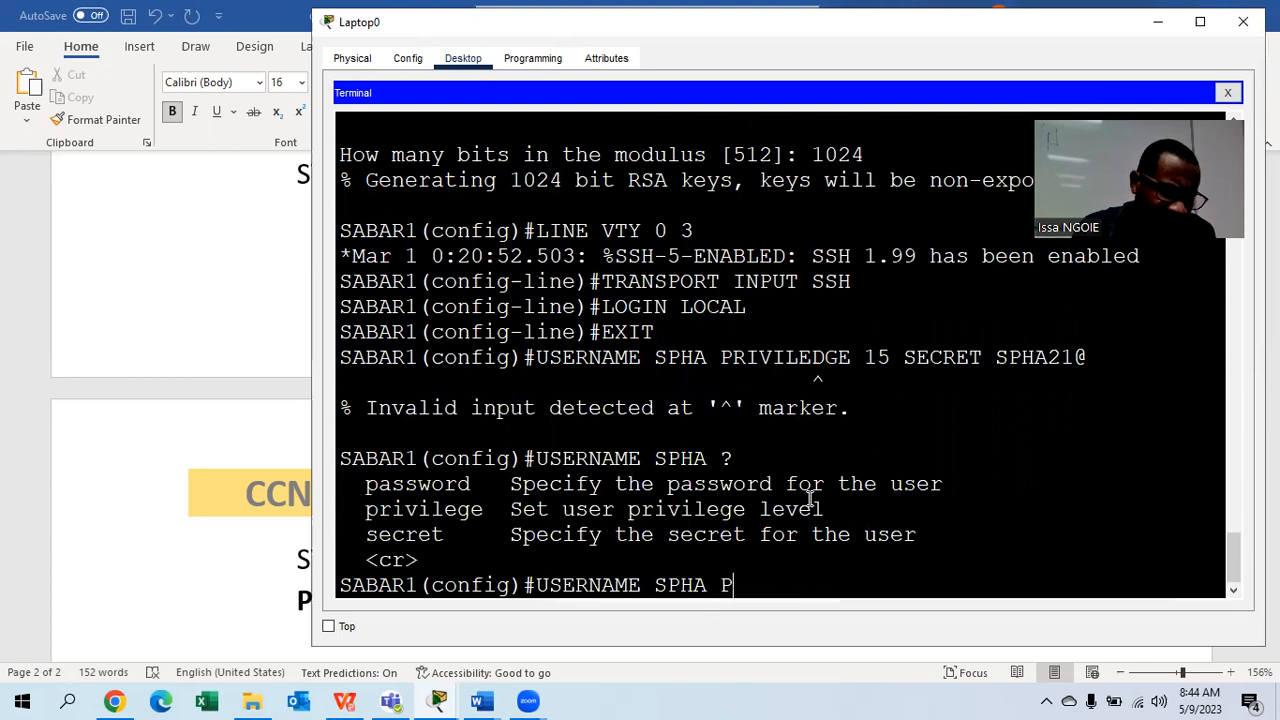
{"action": "type", "text": "RIVILEGE"}
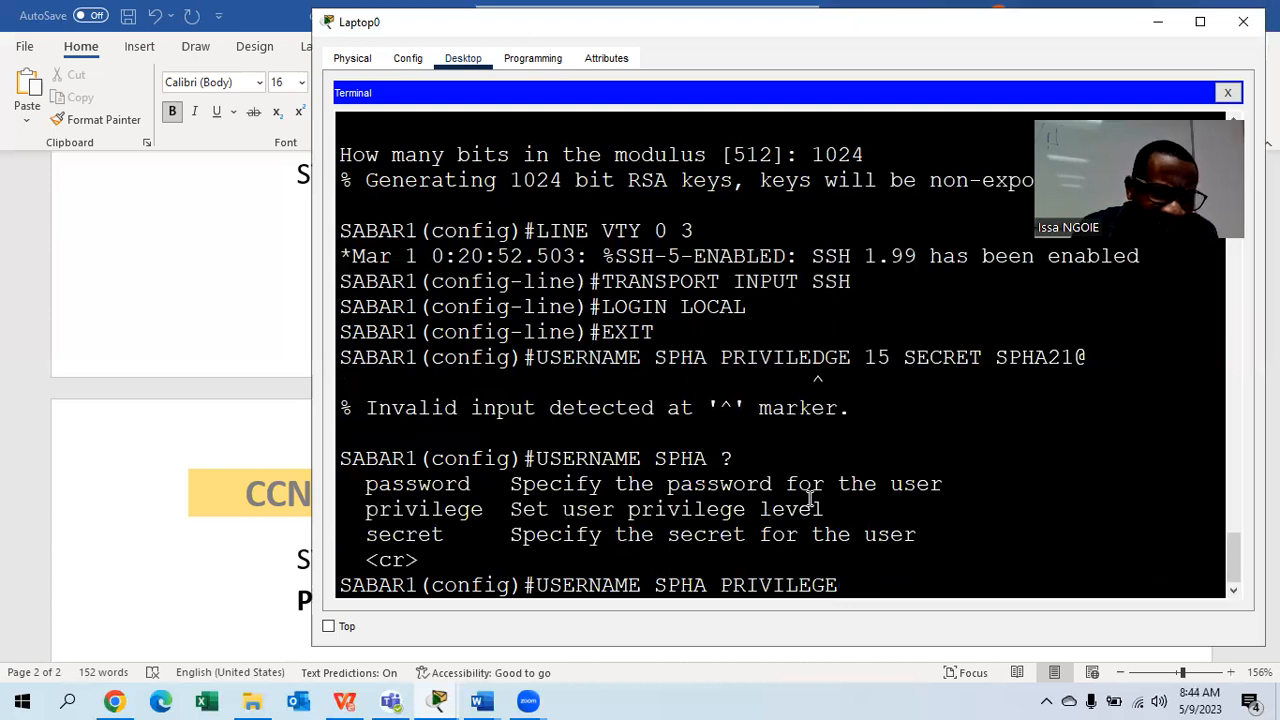
{"action": "type", "text": "1"}
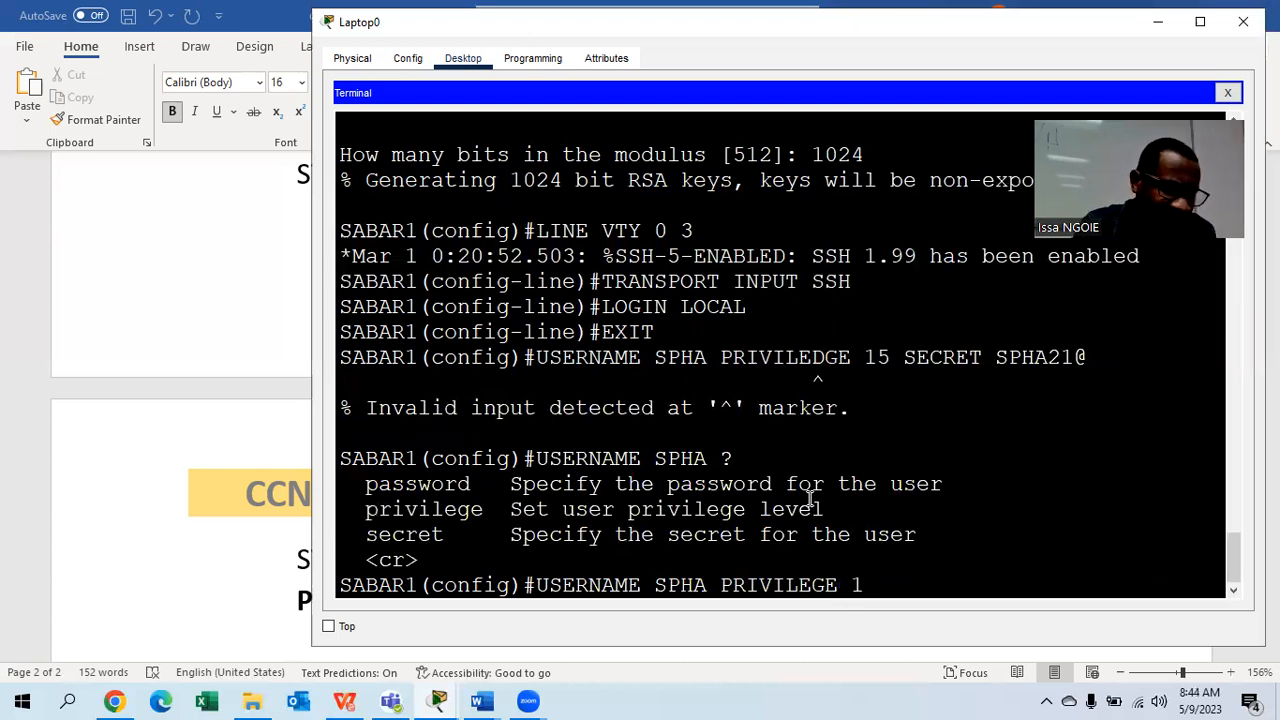
{"action": "type", "text": "5 SECRET"}
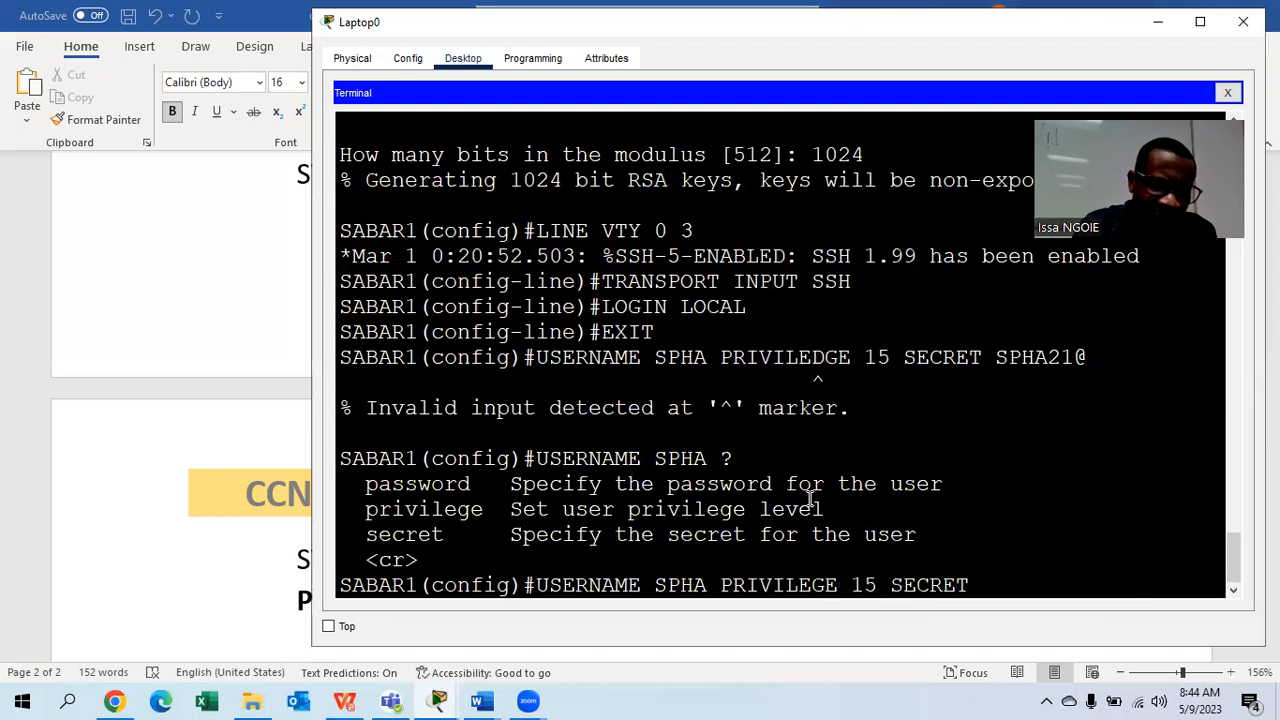
{"action": "type", "text": " SPAHA"}
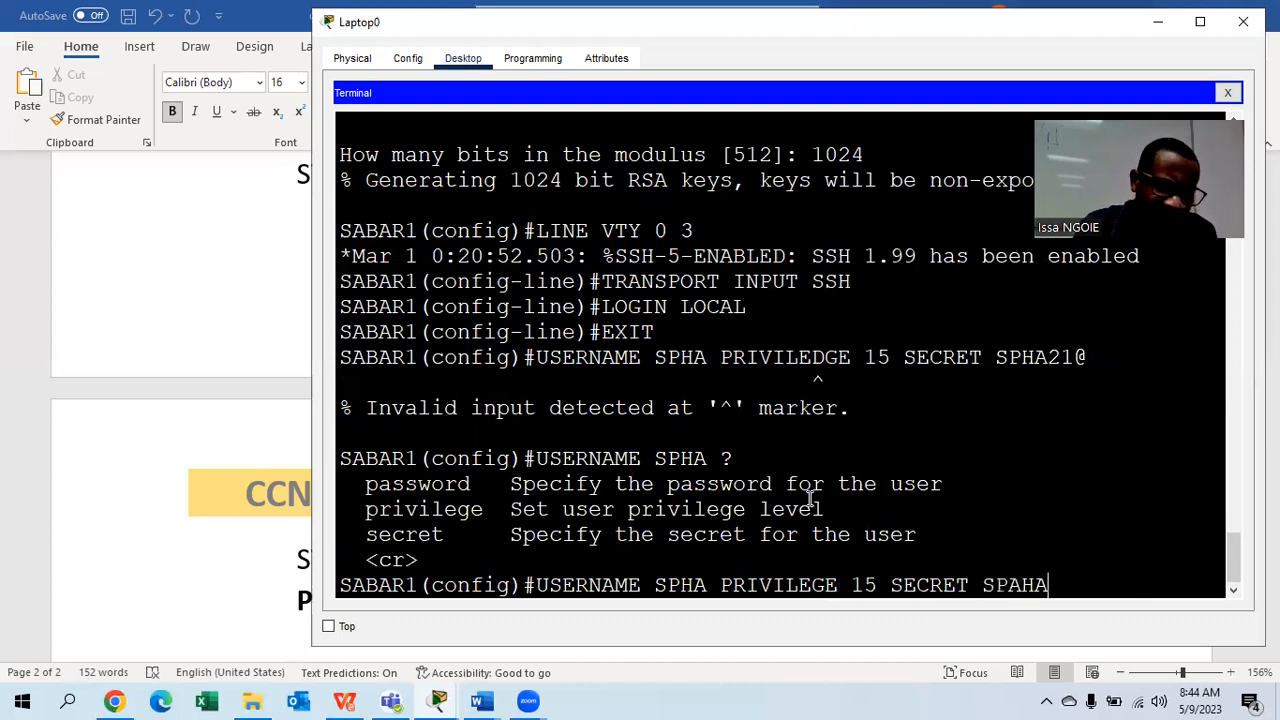
{"action": "key", "text": "BackSpace"}
{"action": "key", "text": "BackSpace"}
{"action": "key", "text": "BackSpace"}
{"action": "type", "text": "HA"}
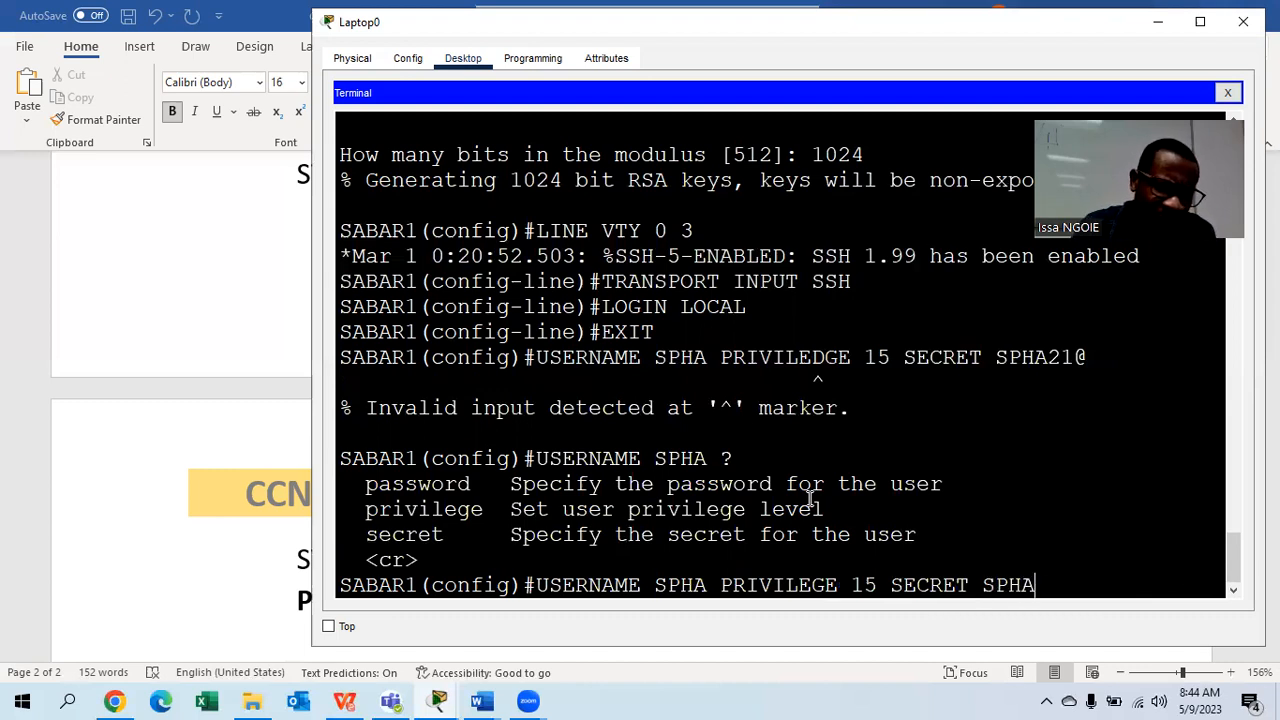
{"action": "type", "text": "21"}
{"action": "type", "text": "@"}
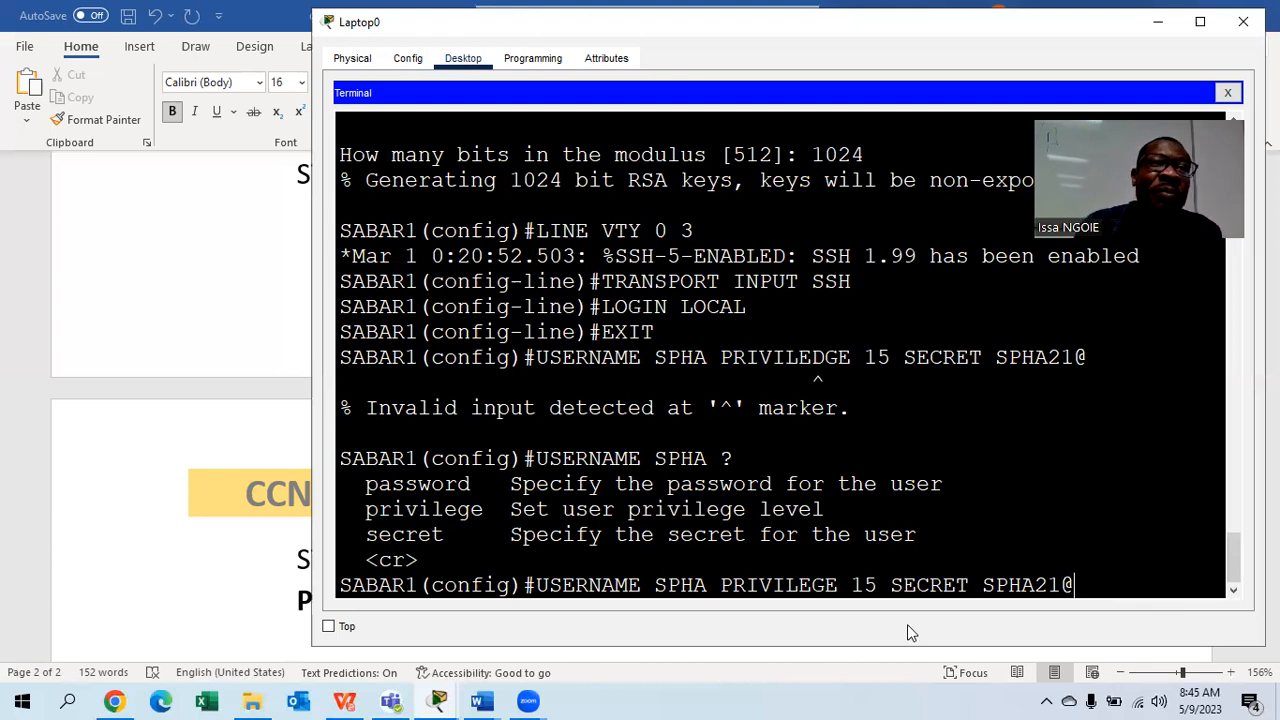
{"action": "key", "text": "Return"}
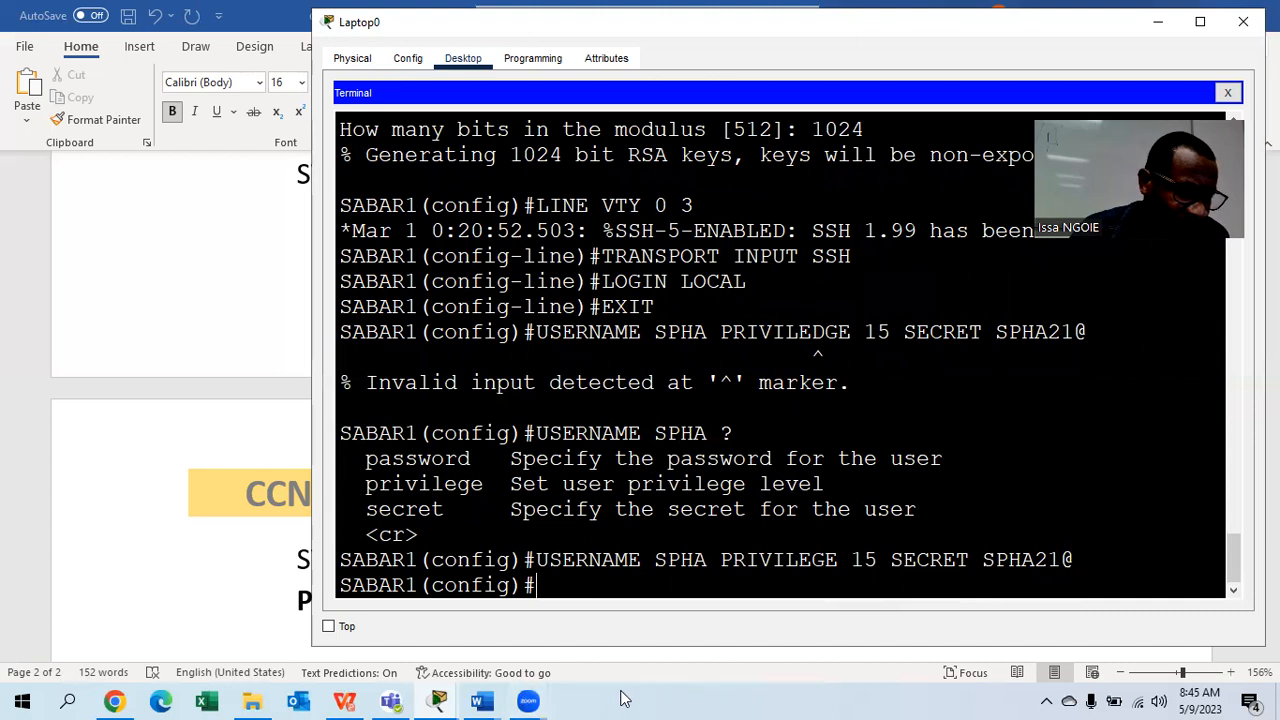
- Check the topology, switch to the Word notes, and add "STEP 8 : ASSIGNS IP ADDRESS TO THE DEFAULT GATEWAY" below STEP 7
{"action": "mouse_move", "coordinate": [438, 701]}
{"action": "left_click", "coordinate": [431, 613]}
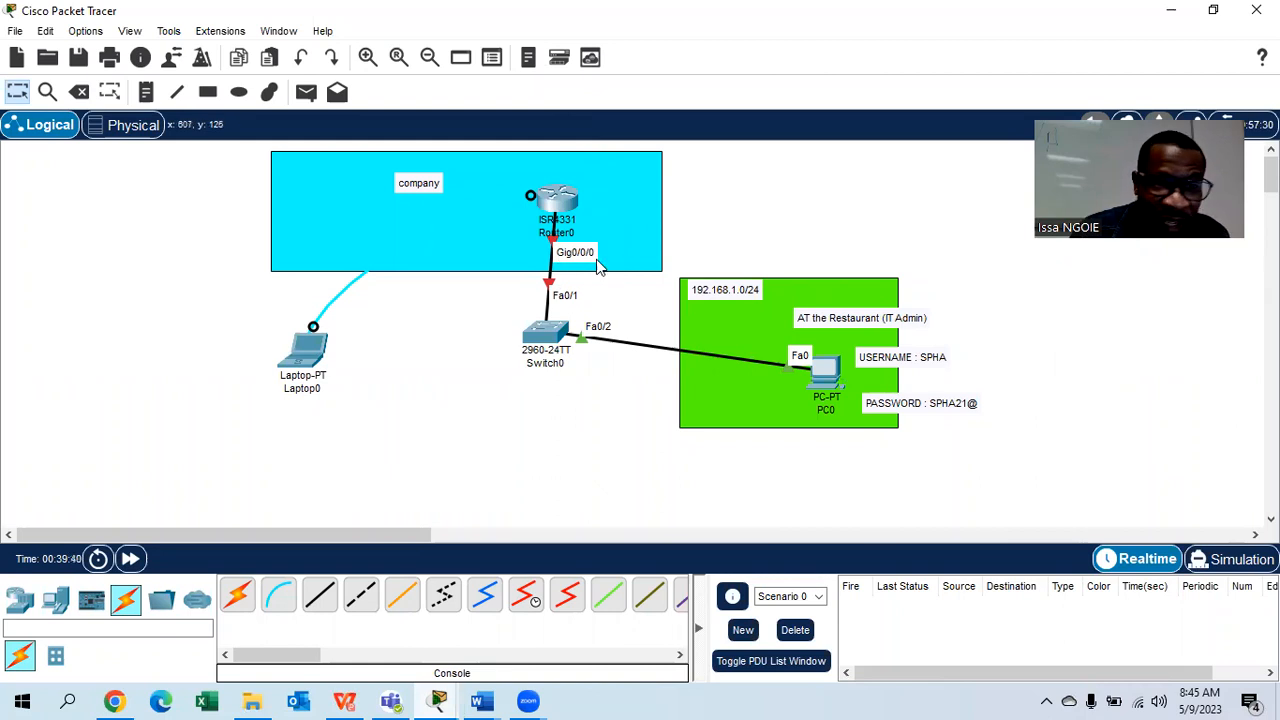
{"action": "mouse_move", "coordinate": [482, 700]}
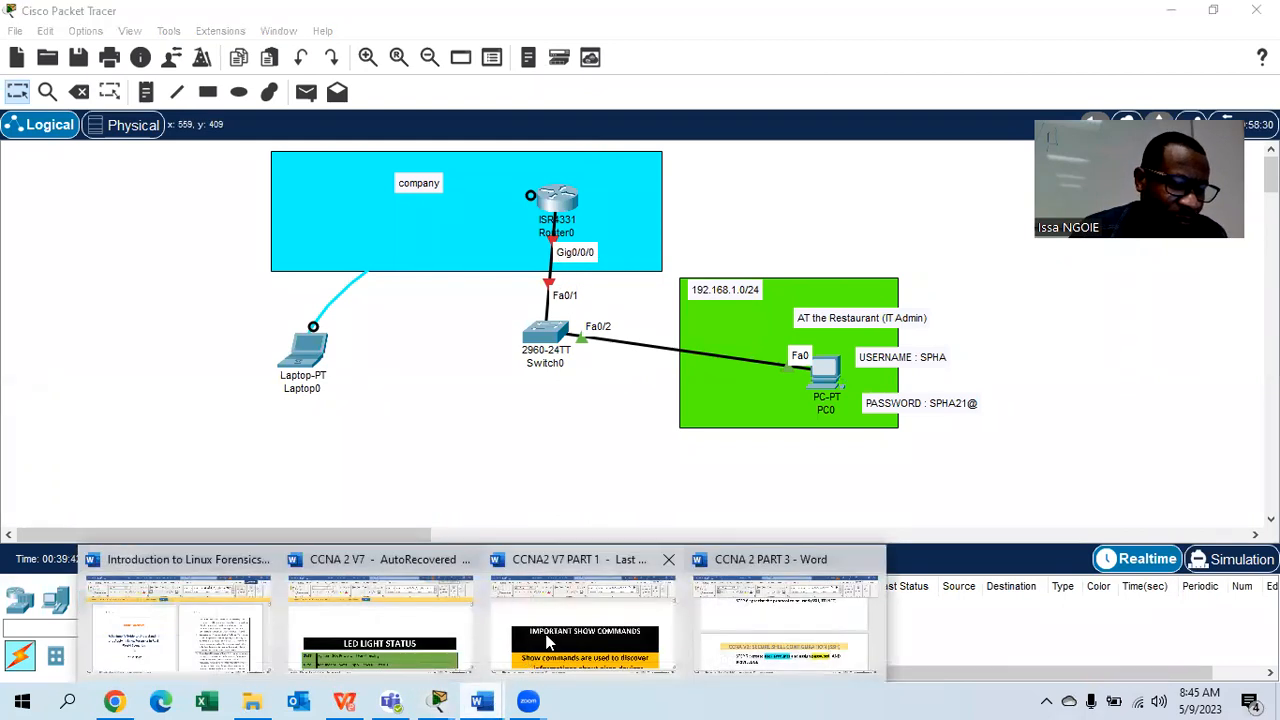
{"action": "left_click", "coordinate": [715, 640]}
{"action": "scroll", "coordinate": [517, 364], "scroll_direction": "down", "scroll_amount": 3}
{"action": "left_click", "coordinate": [300, 360]}
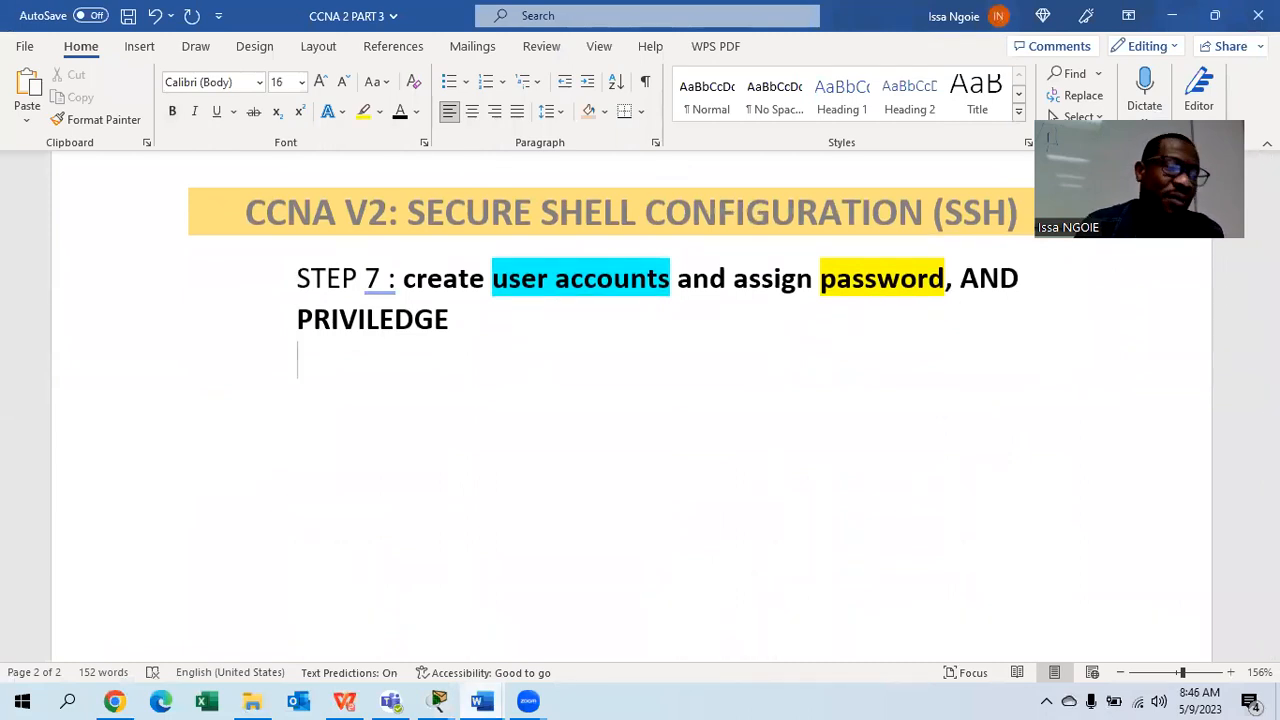
{"action": "key", "text": "Return"}
{"action": "type", "text": "STEP"}
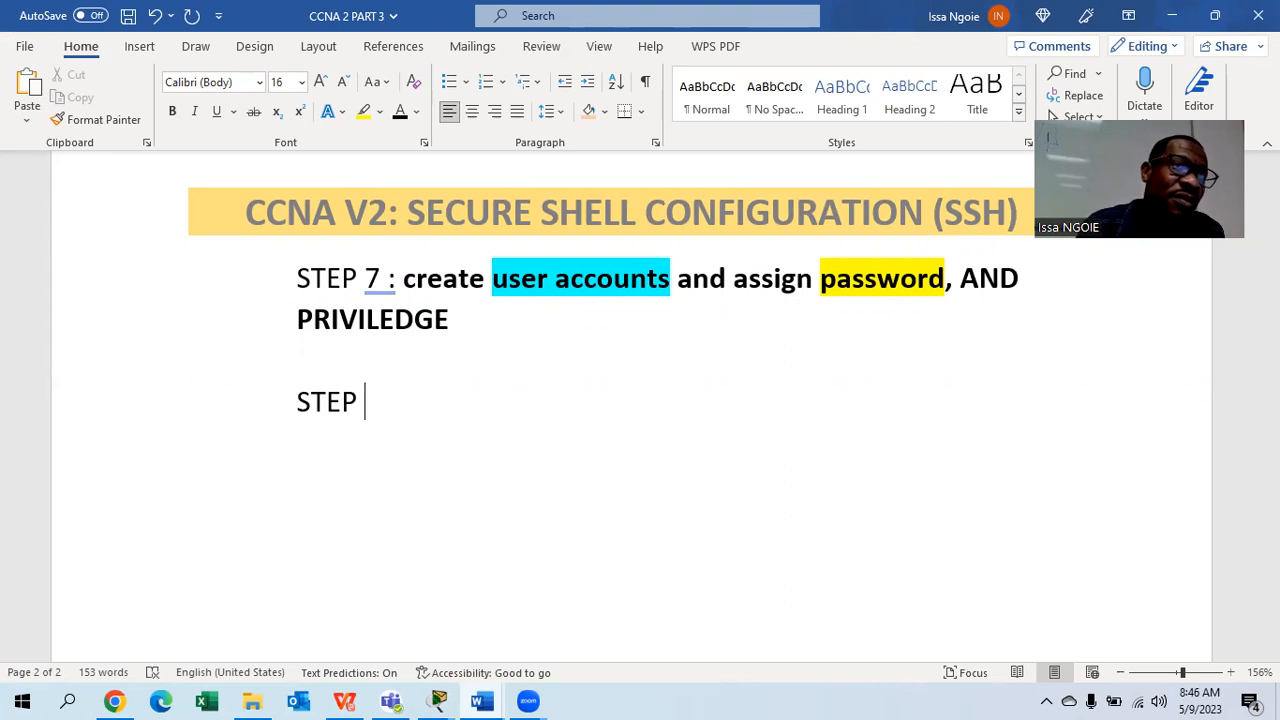
{"action": "type", "text": "8 : "}
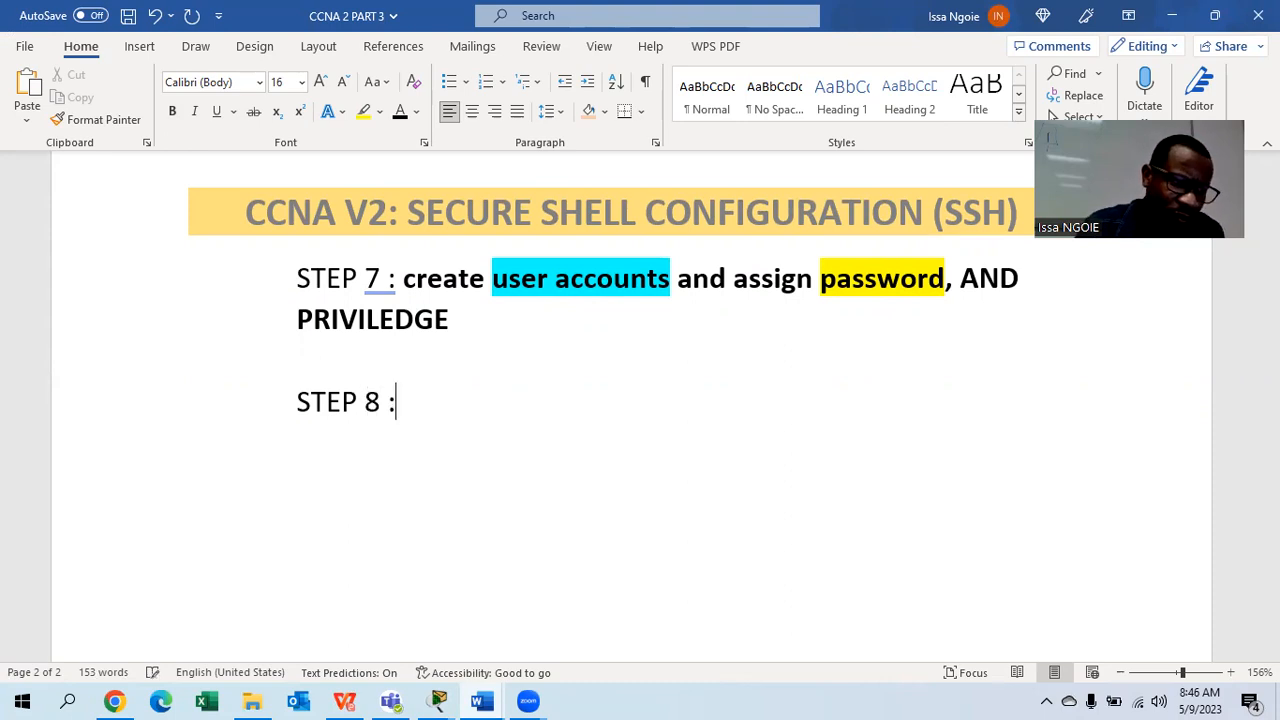
{"action": "type", "text": "ASSIGN"}
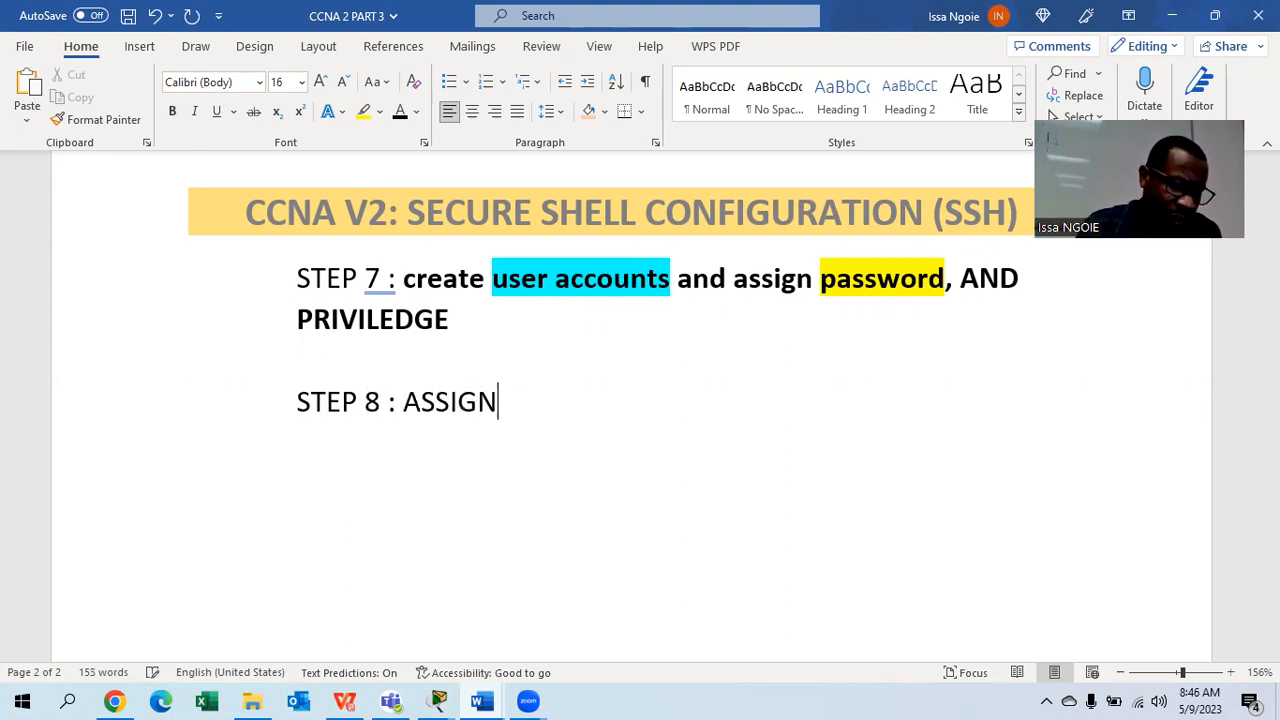
{"action": "type", "text": "S IP ADDR"}
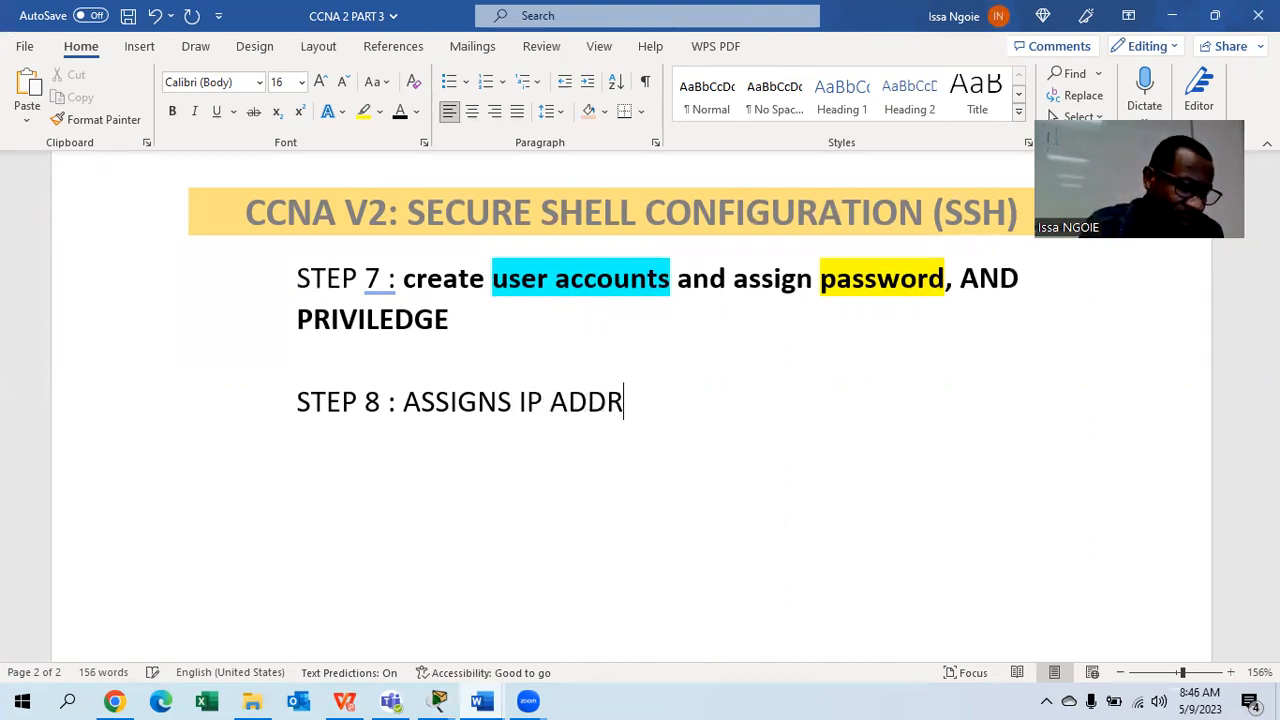
{"action": "type", "text": "ESS TO "}
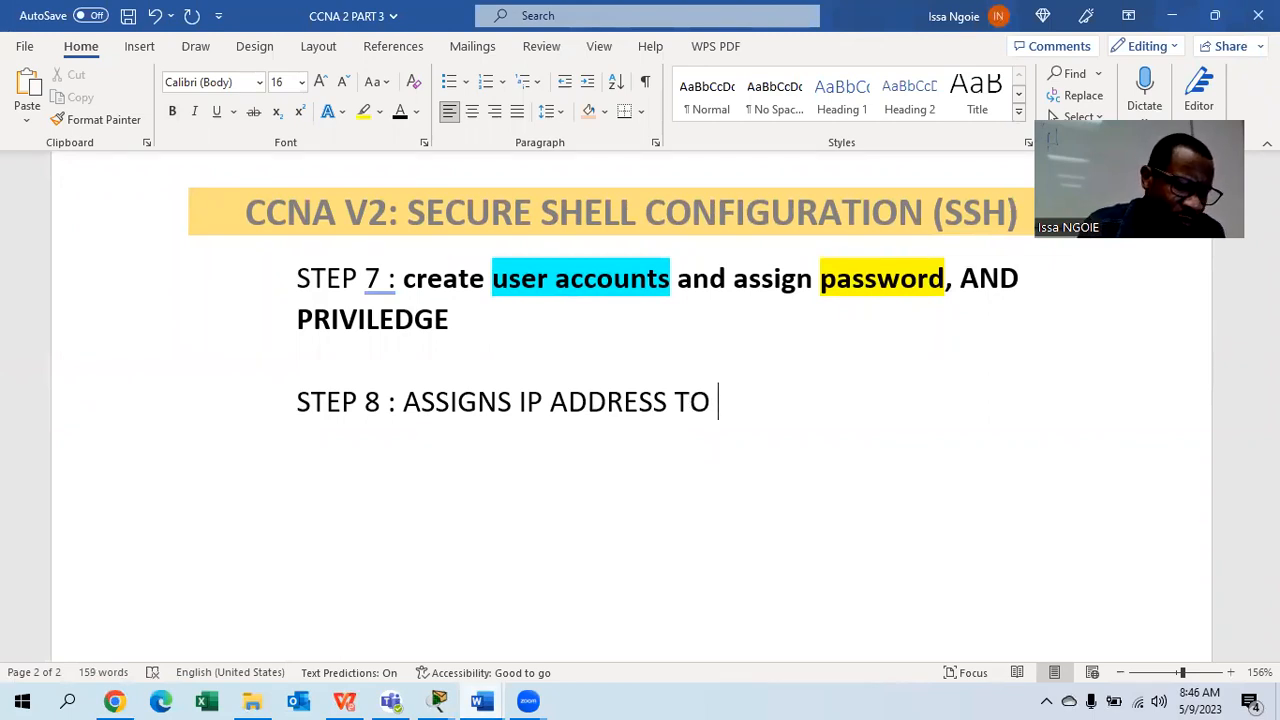
{"action": "type", "text": "THE DEFAULT GATEWAY"}
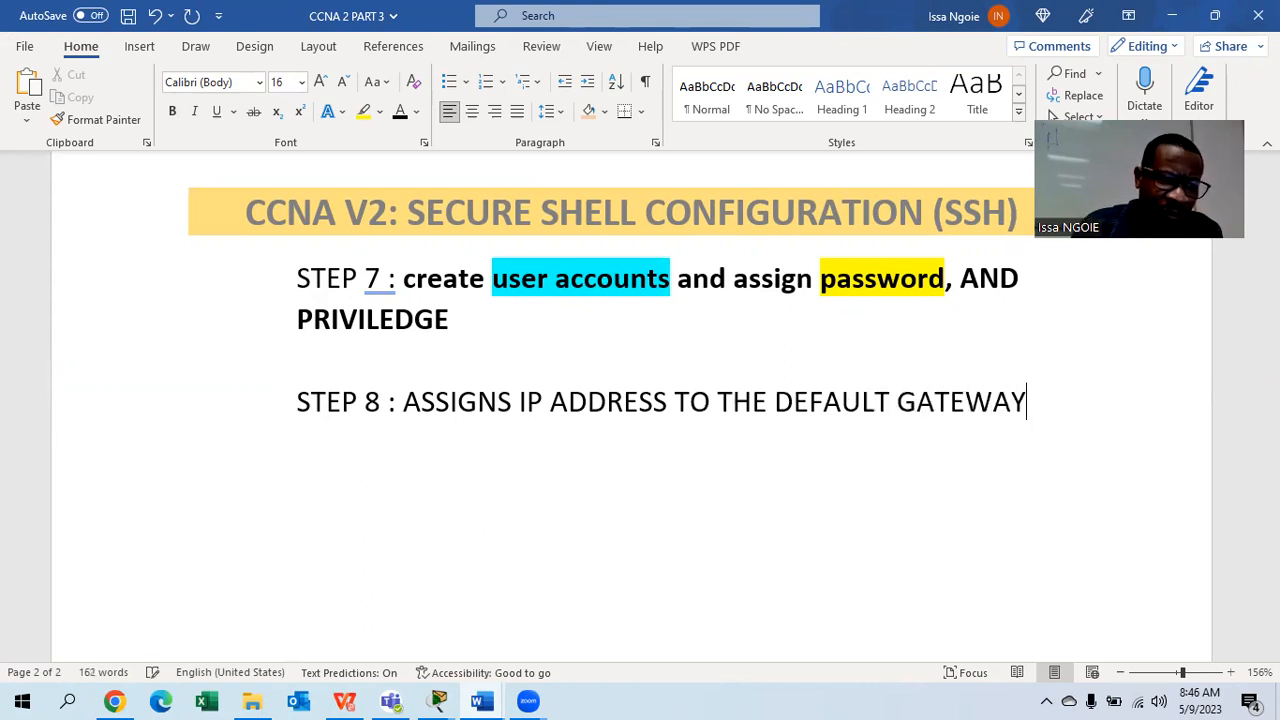
- Make the STEP 8 description bold and convert its text to lowercase
{"action": "left_click_drag", "start_coordinate": [1054, 398], "coordinate": [403, 400]}
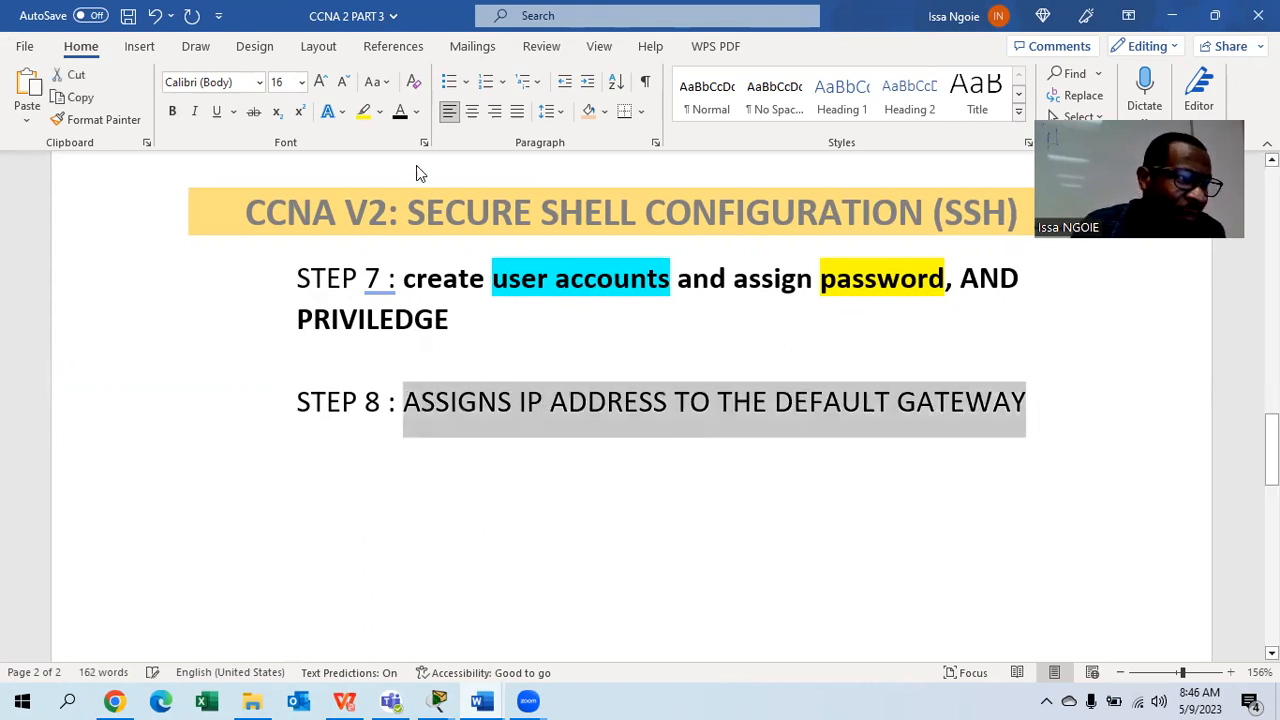
{"action": "left_click", "coordinate": [172, 111]}
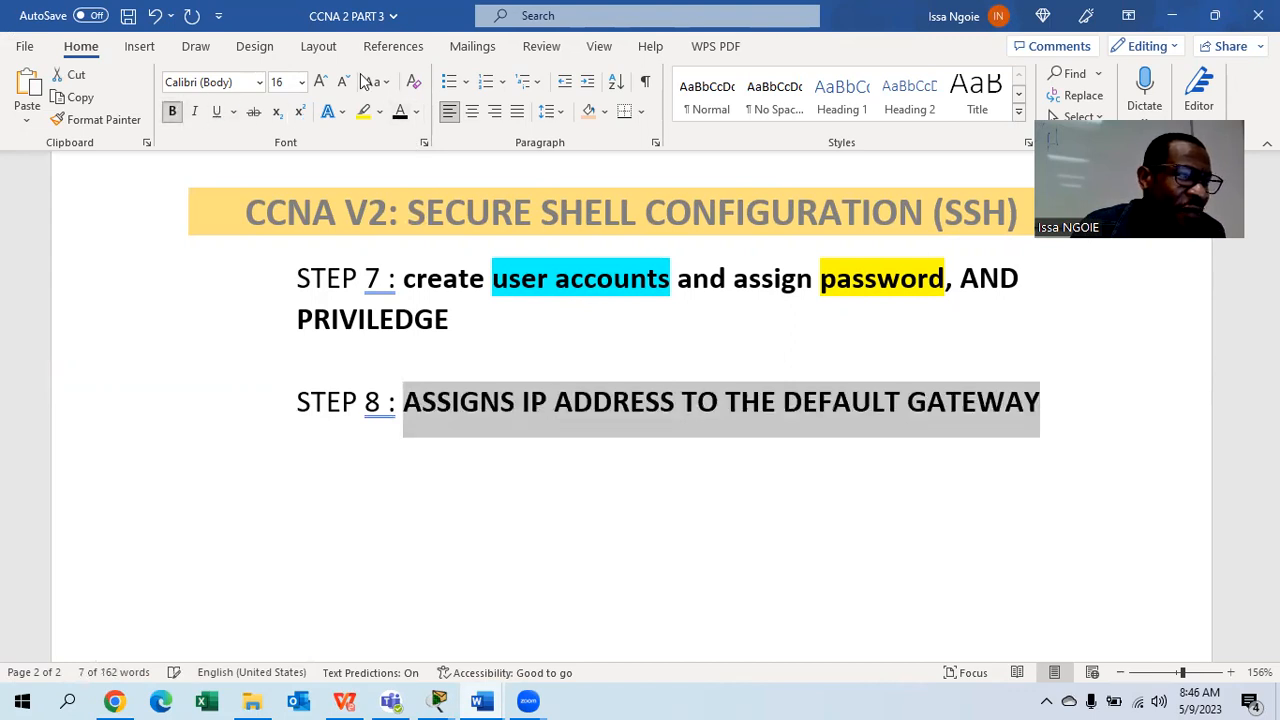
{"action": "left_click", "coordinate": [376, 82]}
{"action": "left_click", "coordinate": [407, 137]}
- Append "(G0/0/0)" to the end of the STEP 8 line
{"action": "left_click", "coordinate": [938, 400]}
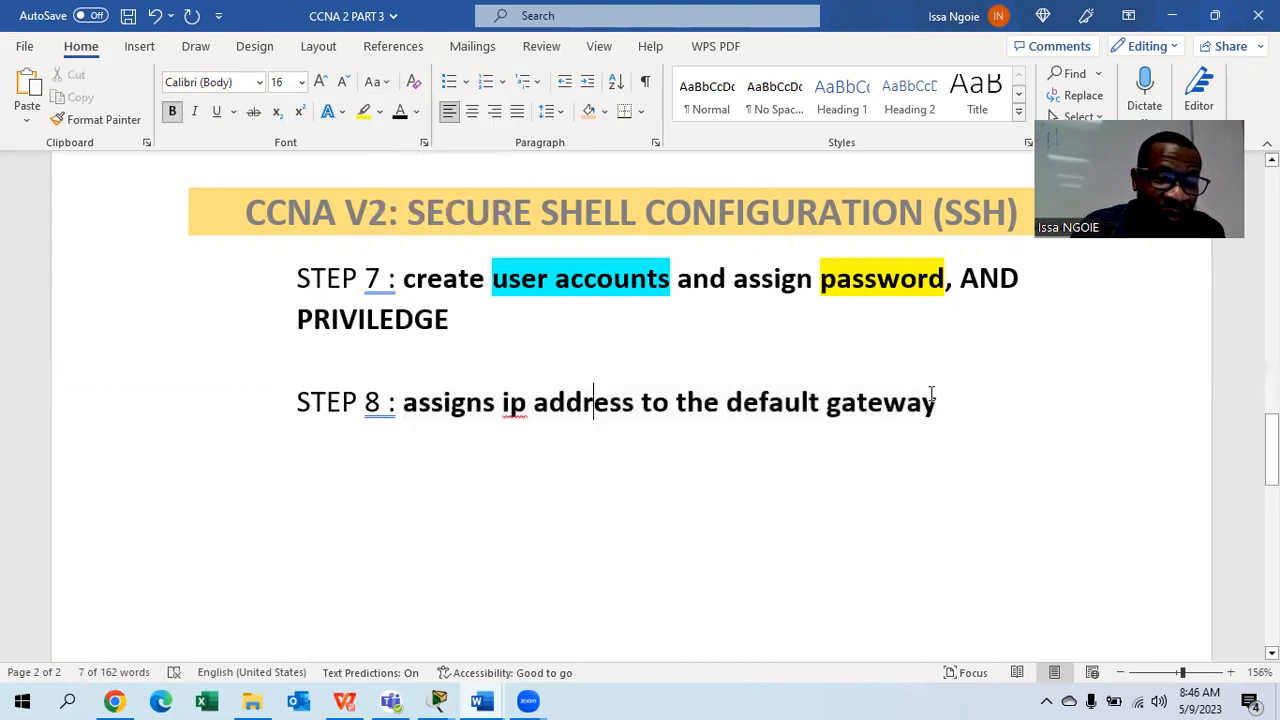
{"action": "type", "text": "(G0"}
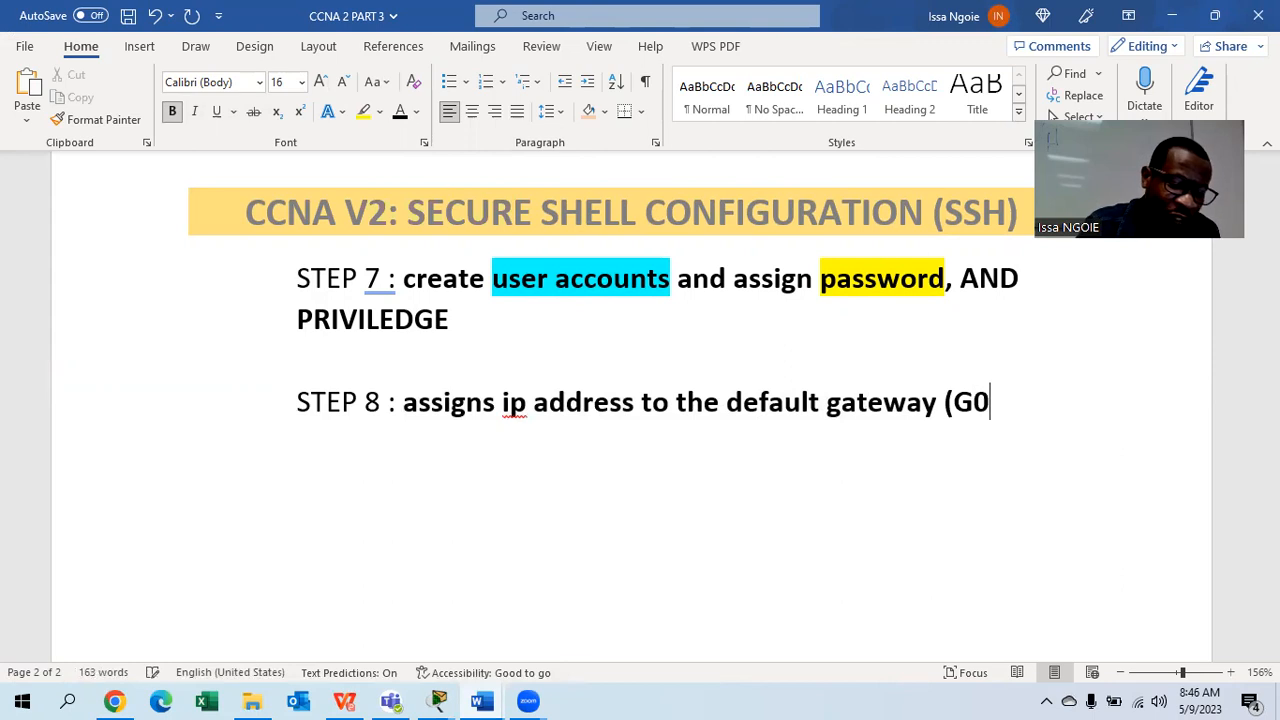
{"action": "type", "text": "/0/0)"}
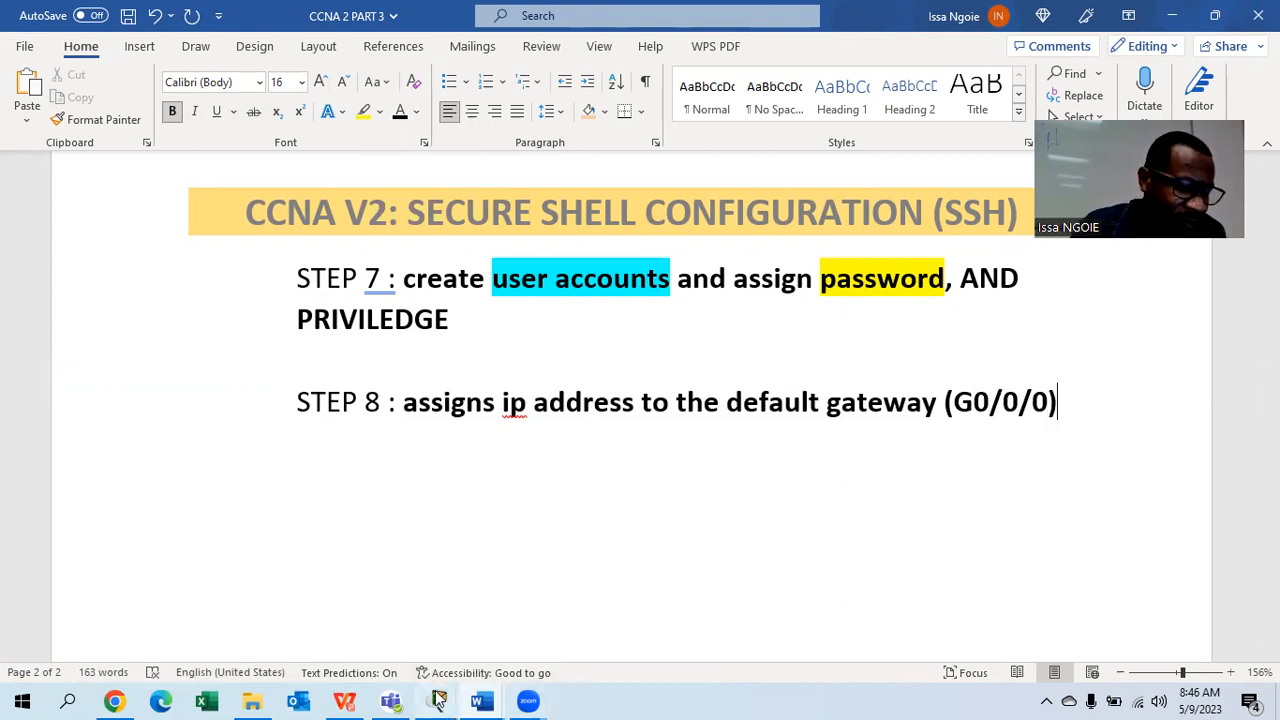
- Switch to Laptop0's terminal in Packet Tracer and enter interface configuration with INT G0/0/0, checking the port against the topology
{"action": "mouse_move", "coordinate": [438, 700]}
{"action": "left_click", "coordinate": [538, 596]}
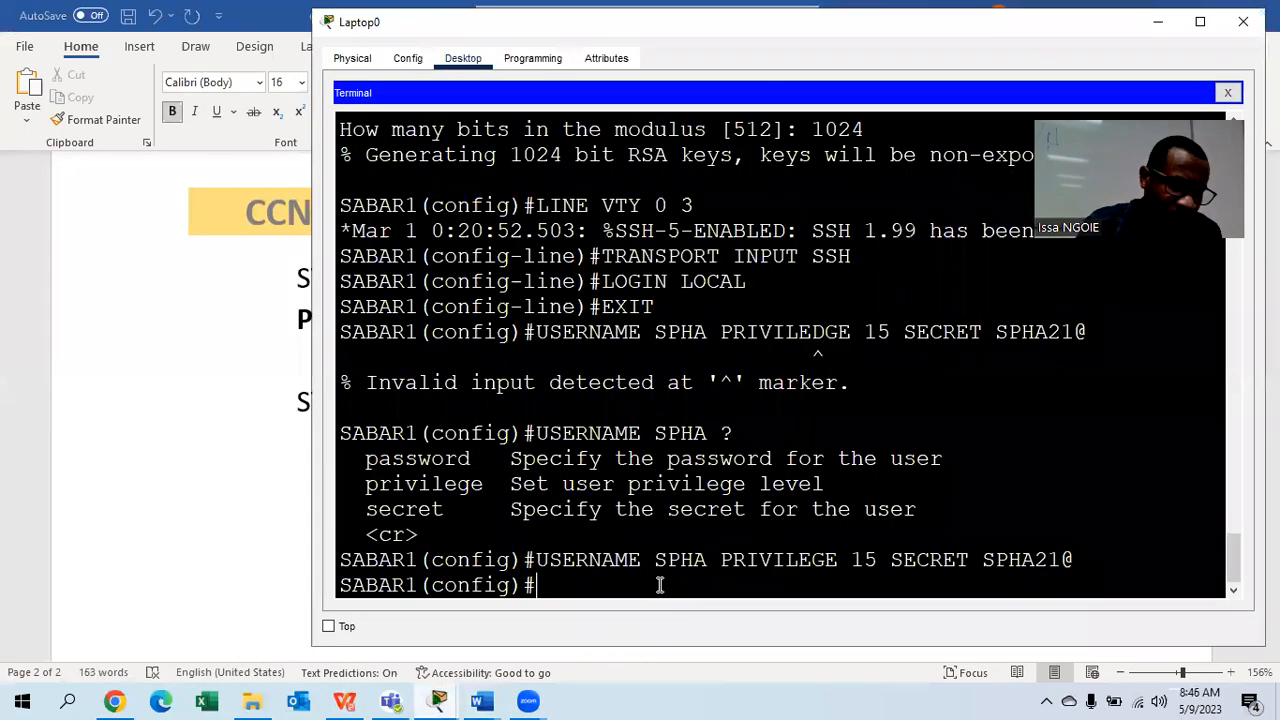
{"action": "type", "text": "INT G0"}
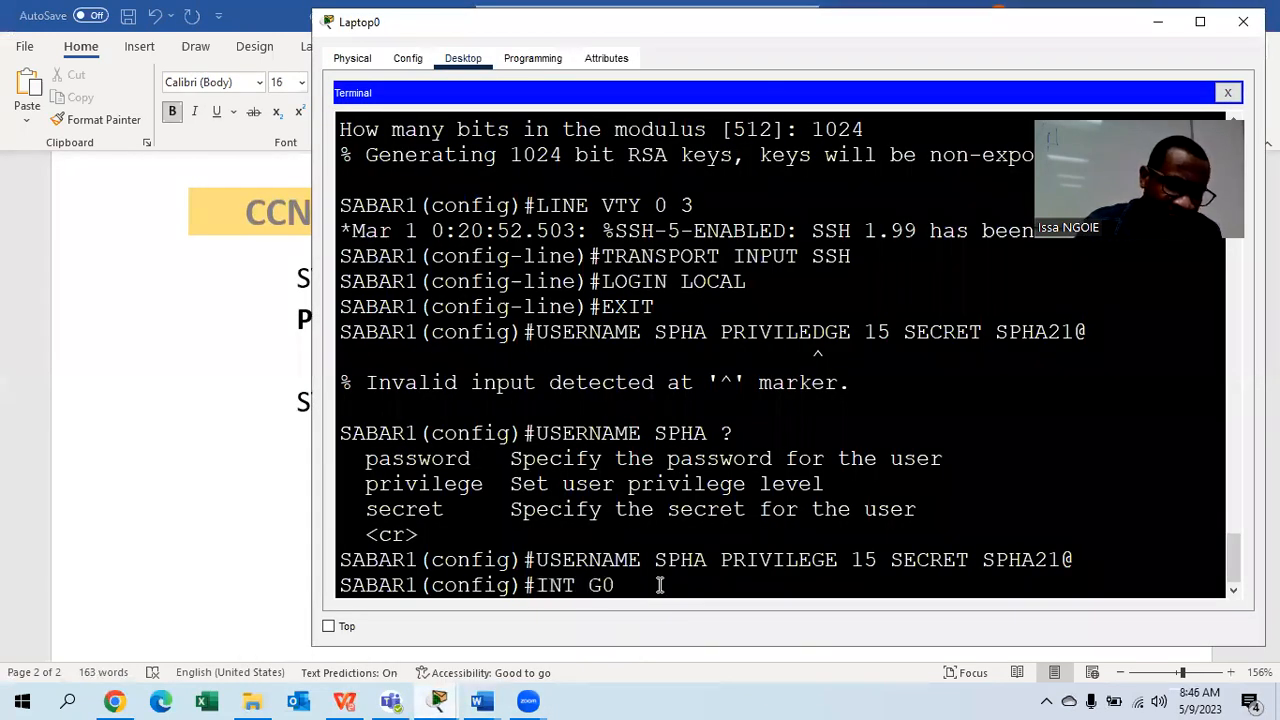
{"action": "type", "text": ".0/0"}
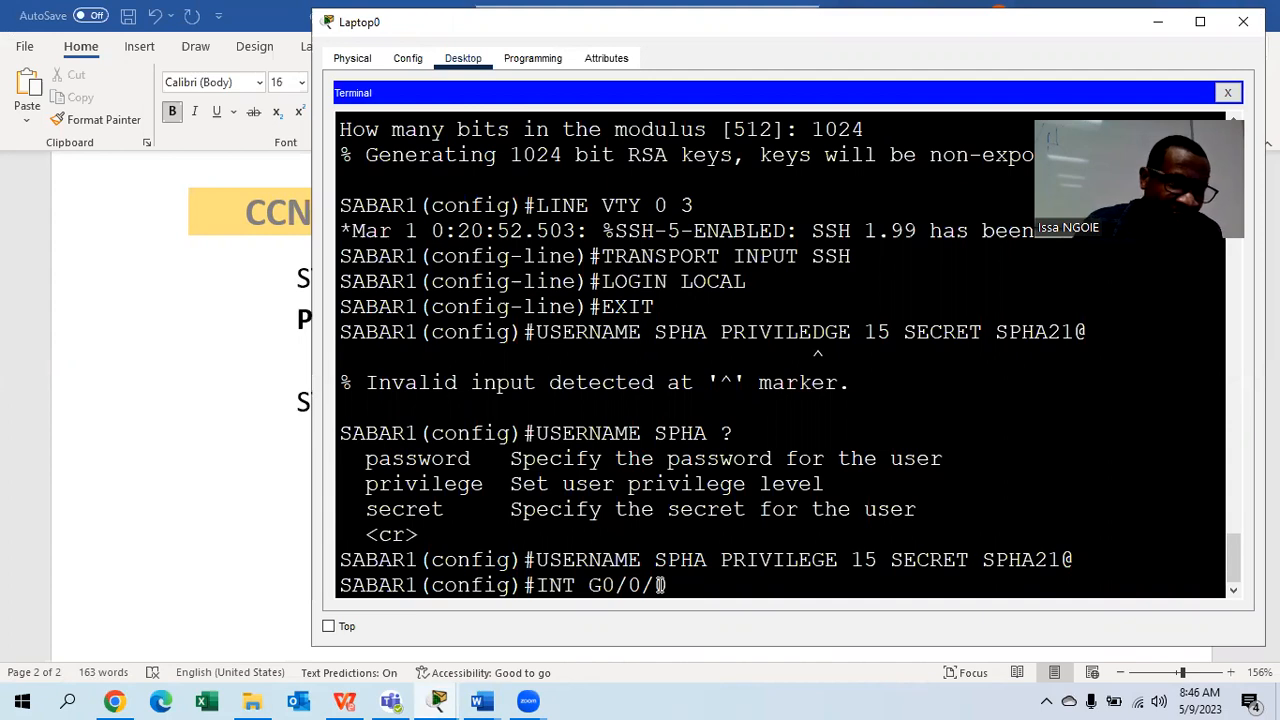
{"action": "mouse_move", "coordinate": [440, 690]}
{"action": "left_click", "coordinate": [408, 606]}
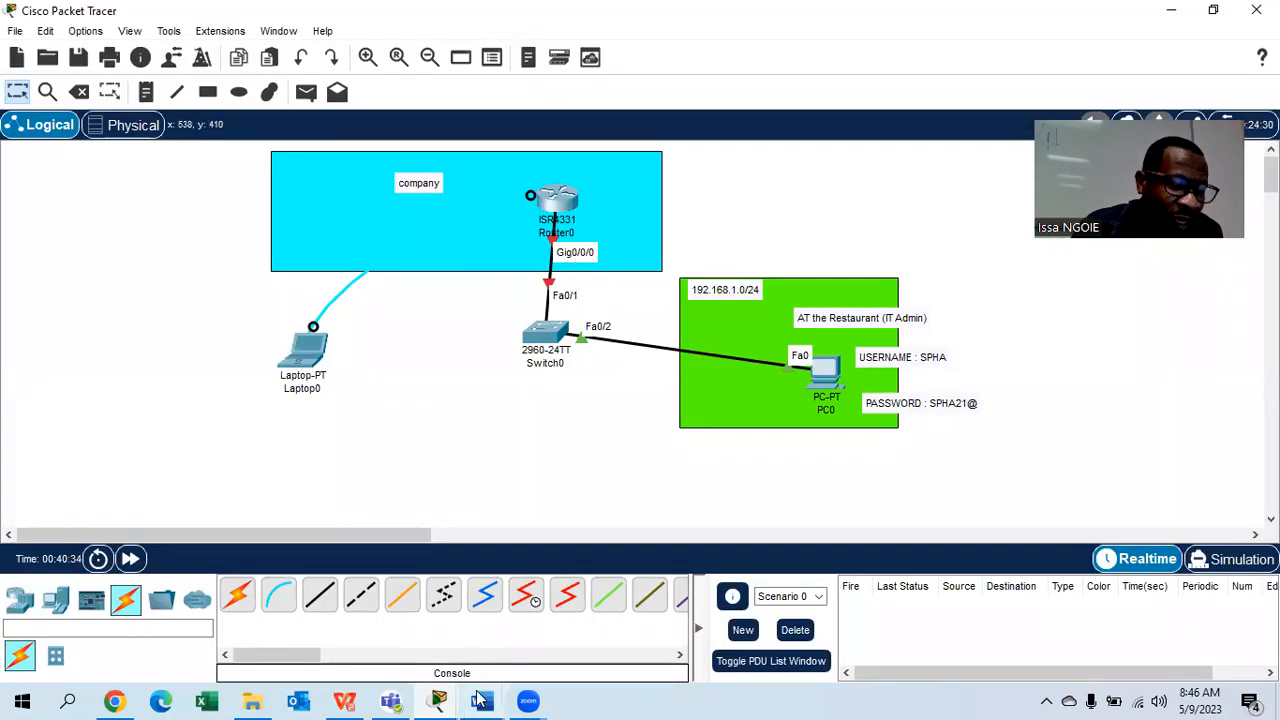
{"action": "mouse_move", "coordinate": [482, 700]}
{"action": "mouse_move", "coordinate": [440, 700]}
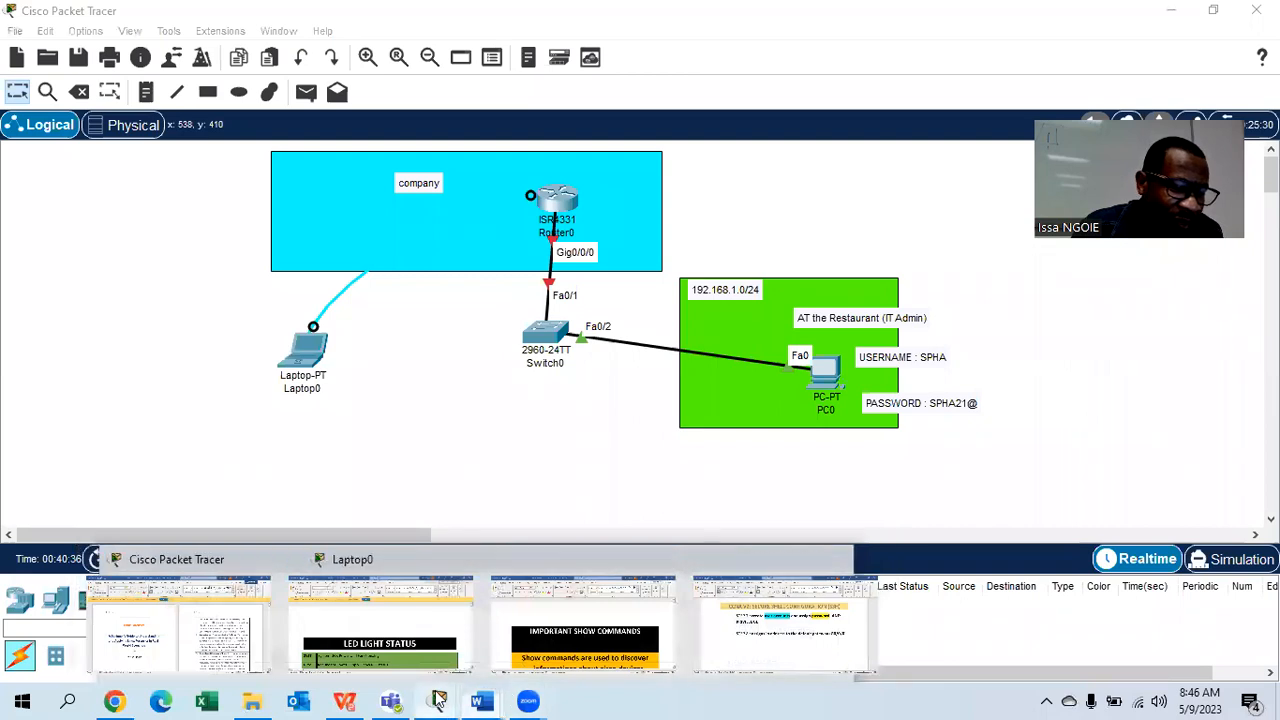
{"action": "left_click", "coordinate": [615, 620]}
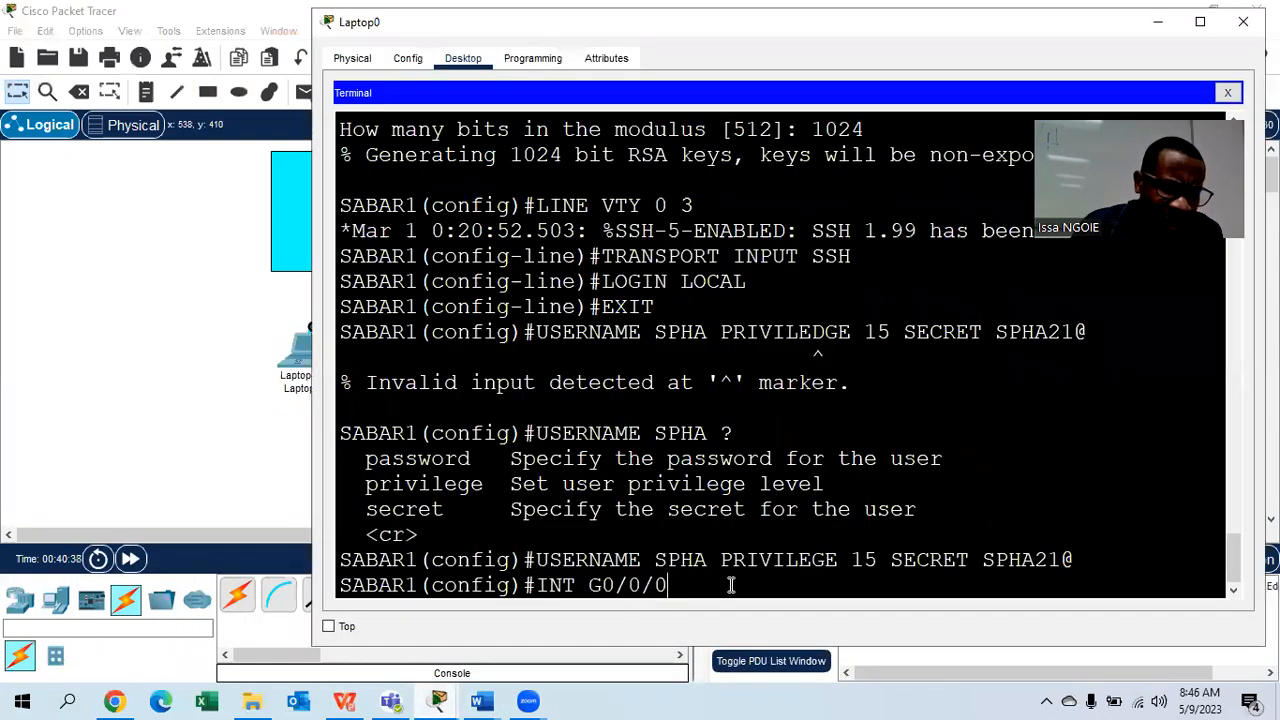
{"action": "key", "text": "Return"}
- Assign IP address 192.168.1.1 with subnet mask 255.255.255.0 to the router's G0/0/0 interface
{"action": "type", "text": "IP"}
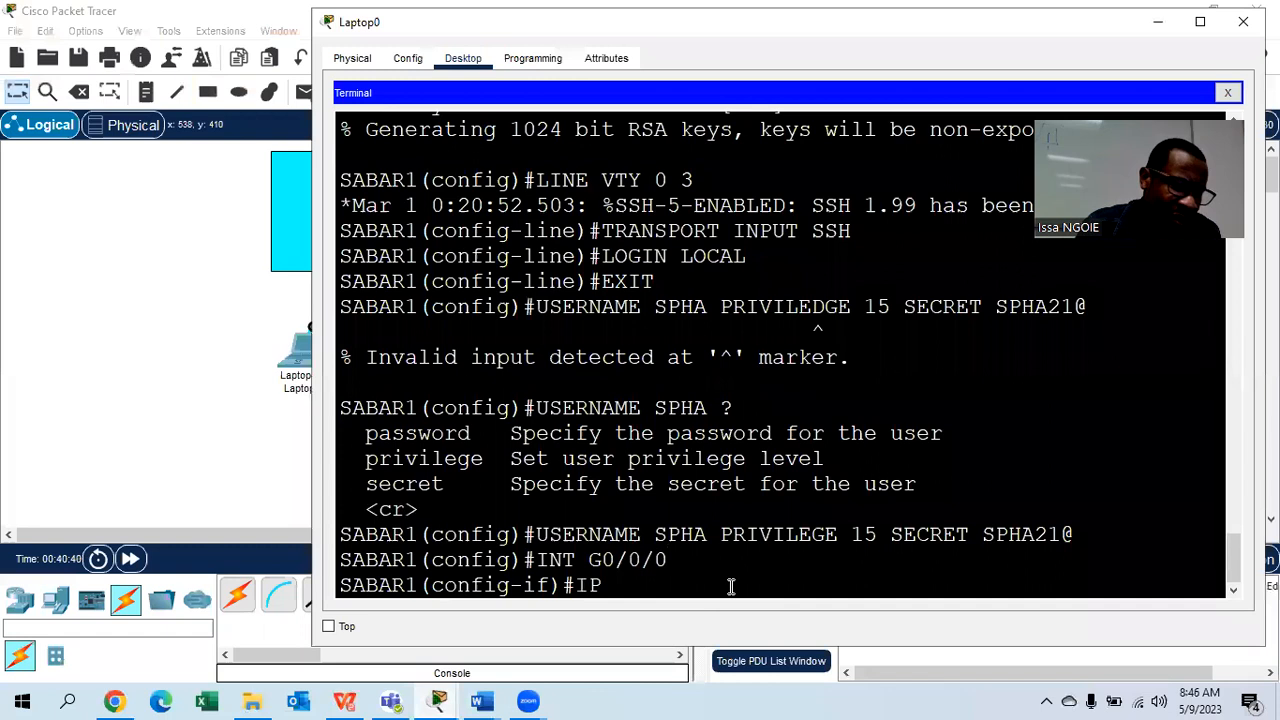
{"action": "type", "text": " ADDRESS 19"}
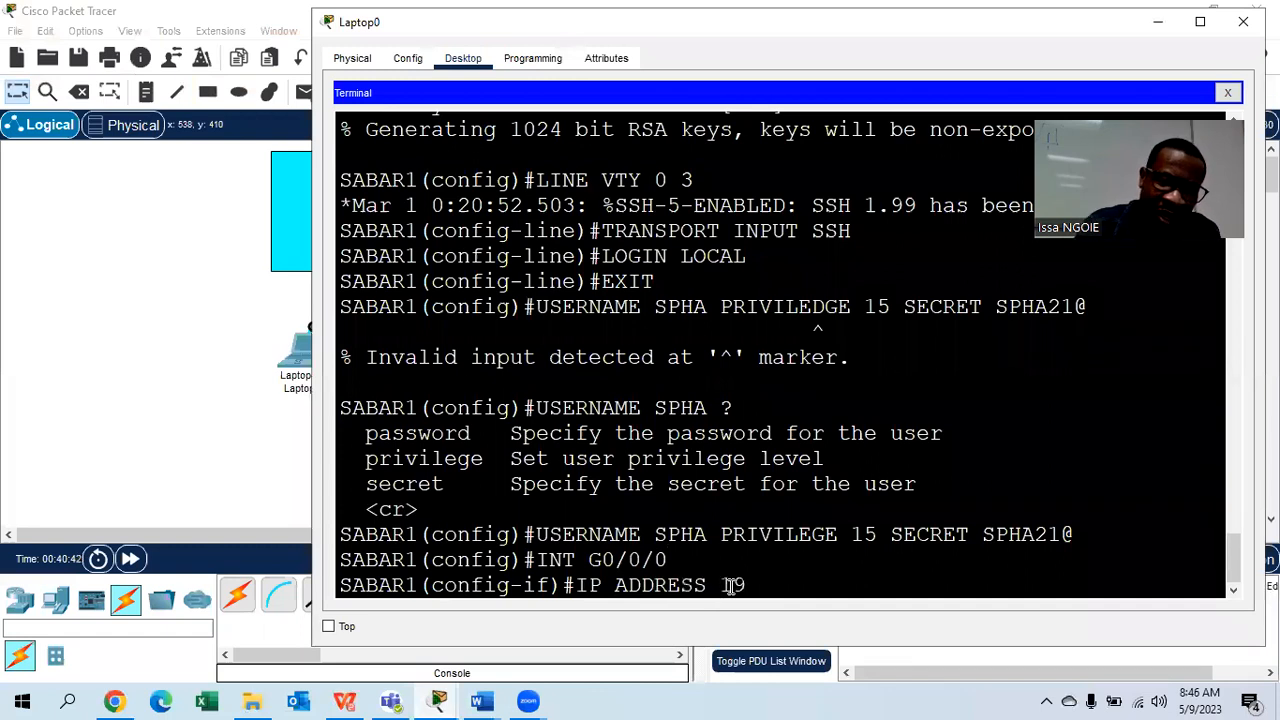
{"action": "type", "text": "2.168.1.1"}
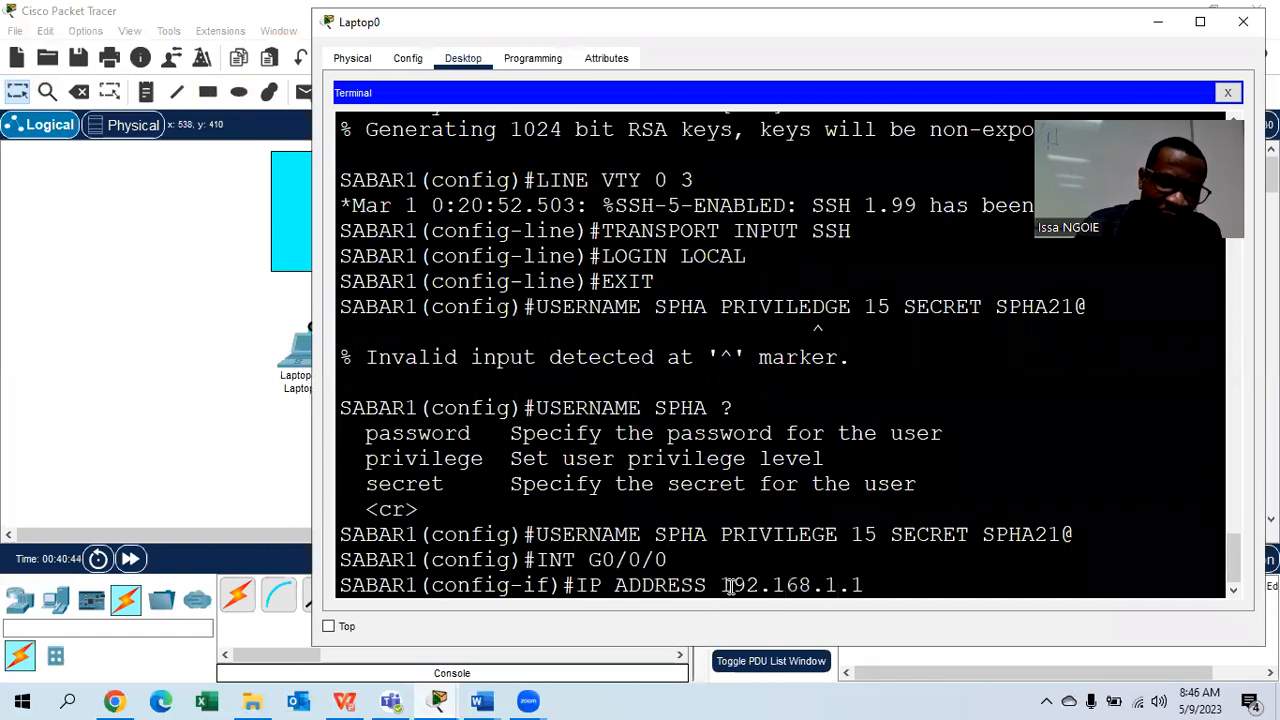
{"action": "type", "text": " 255.255.255.0"}
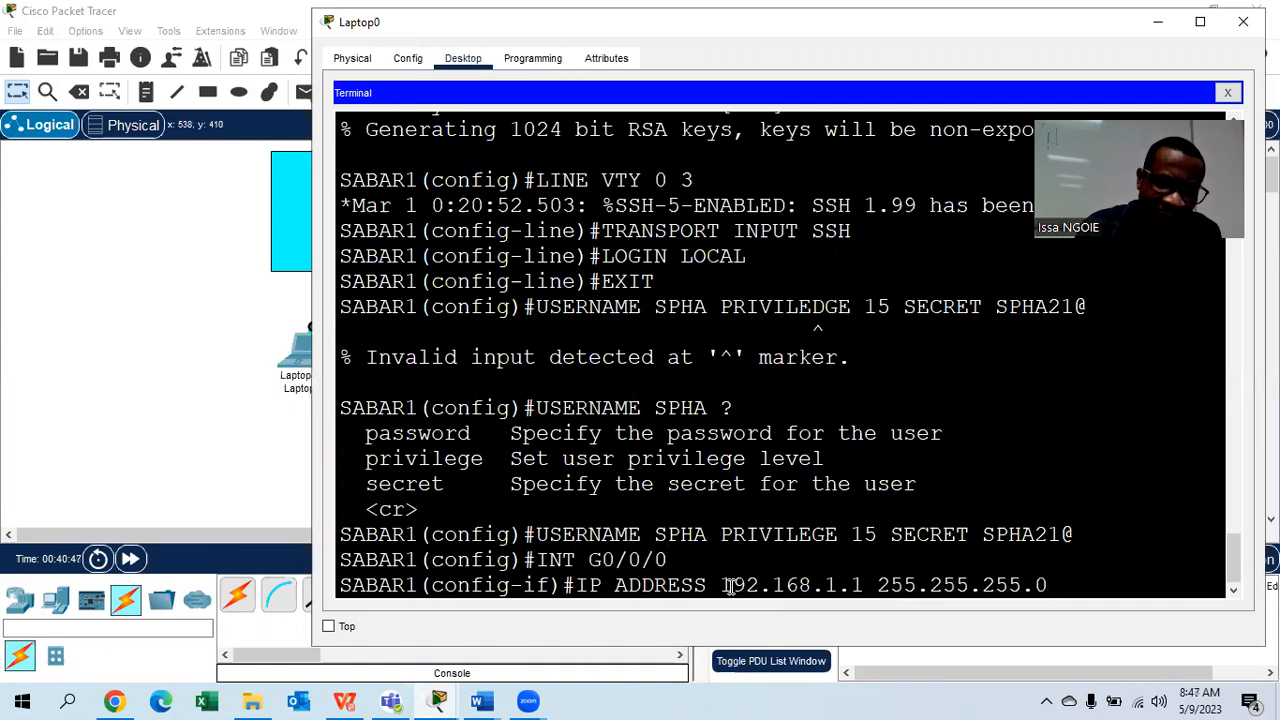
{"action": "key", "text": "Return"}
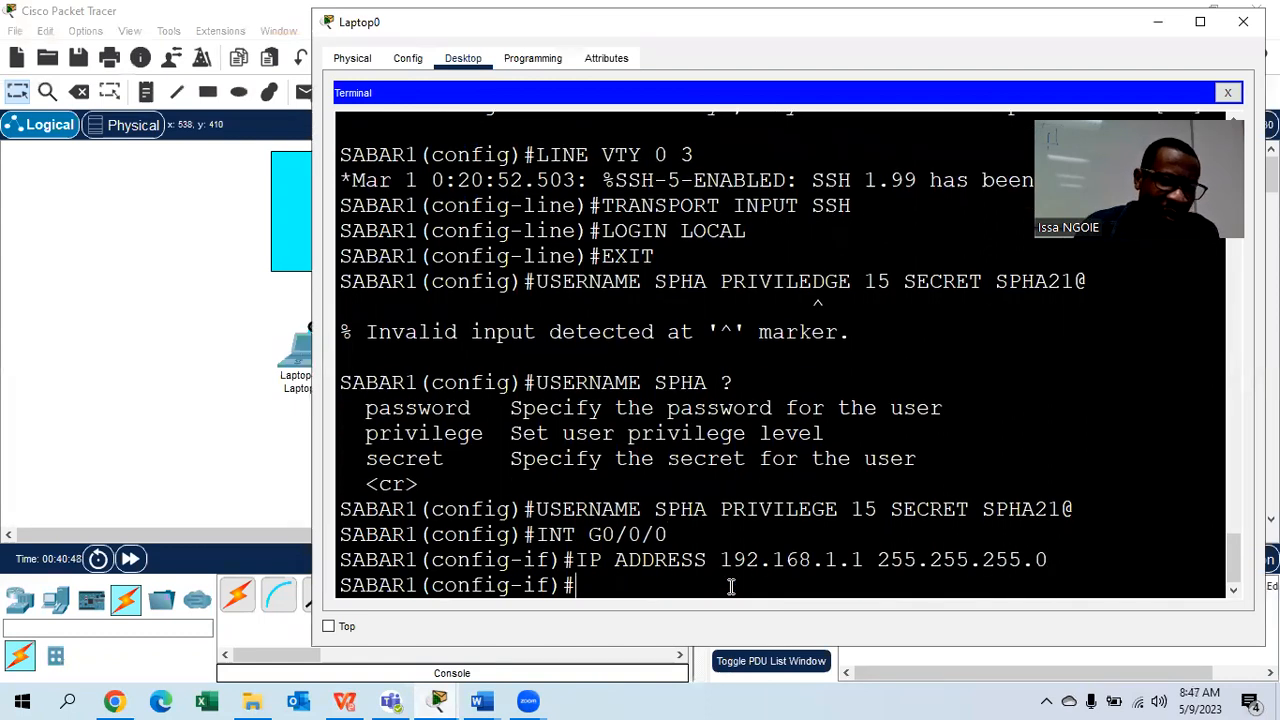
- Enable the G0/0/0 interface with NO SHUTDOWN and exit to global configuration mode
{"action": "type", "text": "NO "}
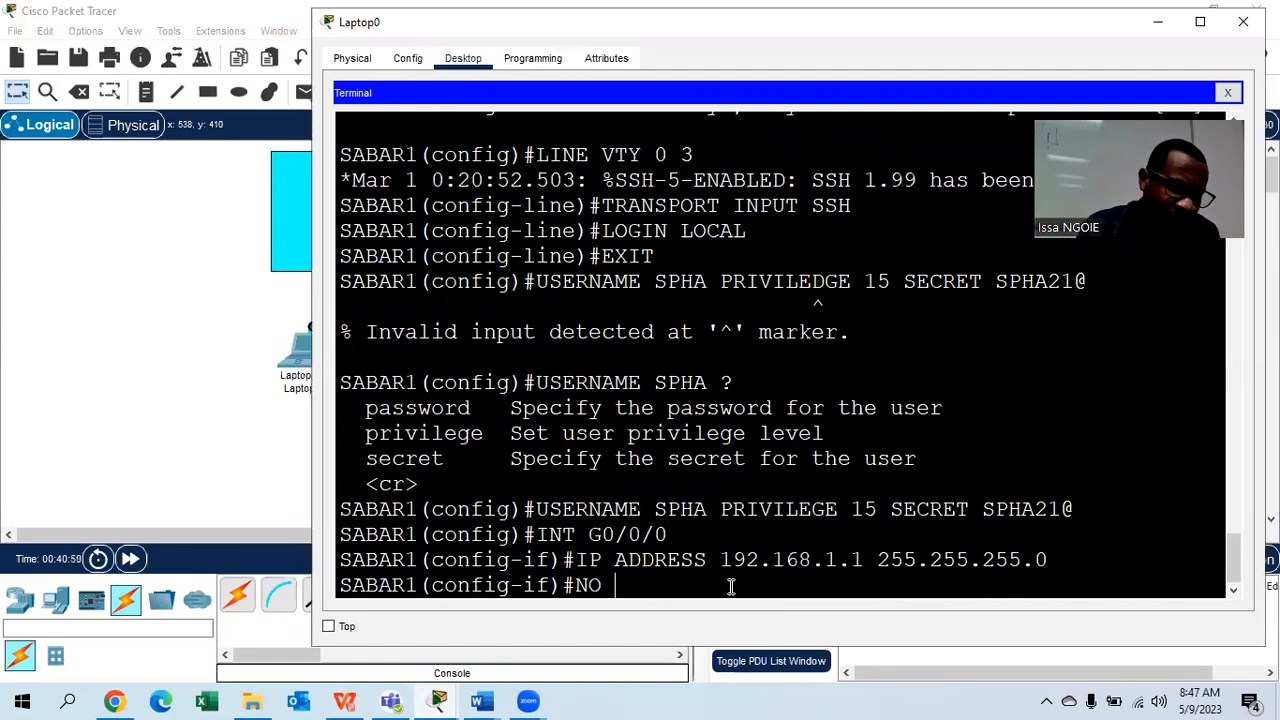
{"action": "type", "text": "SHUTDOWN"}
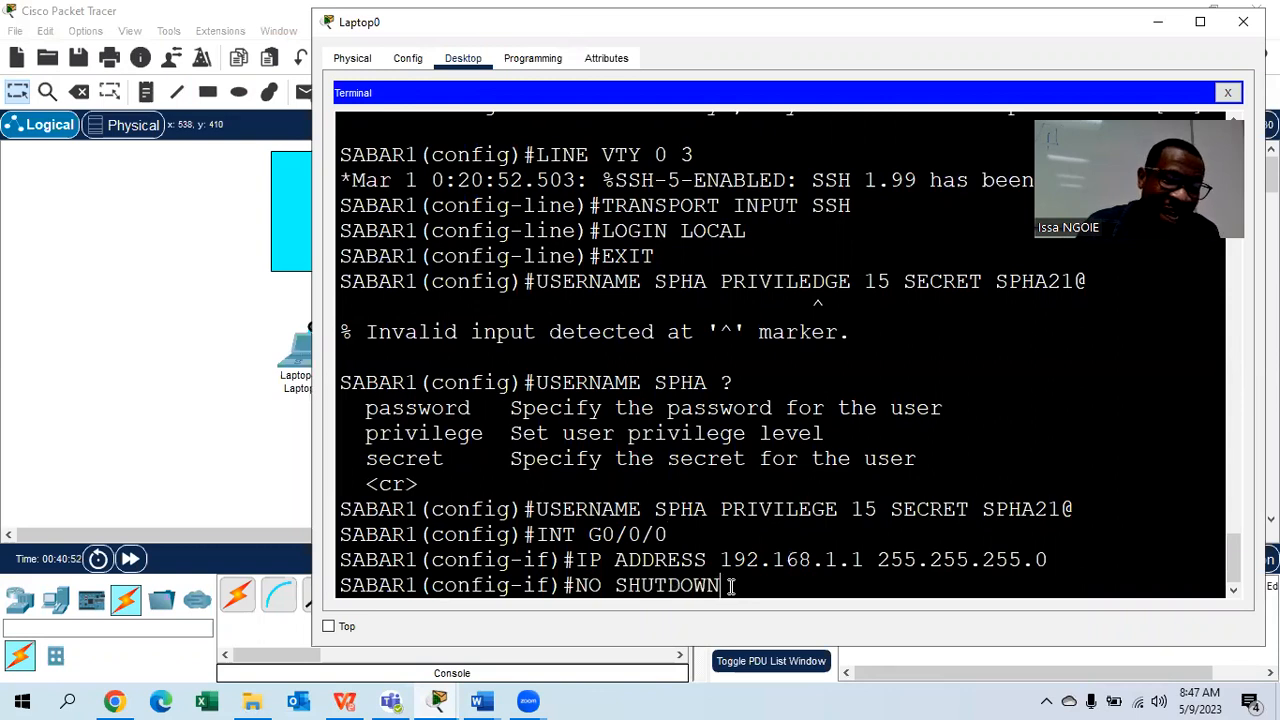
{"action": "key", "text": "Return"}
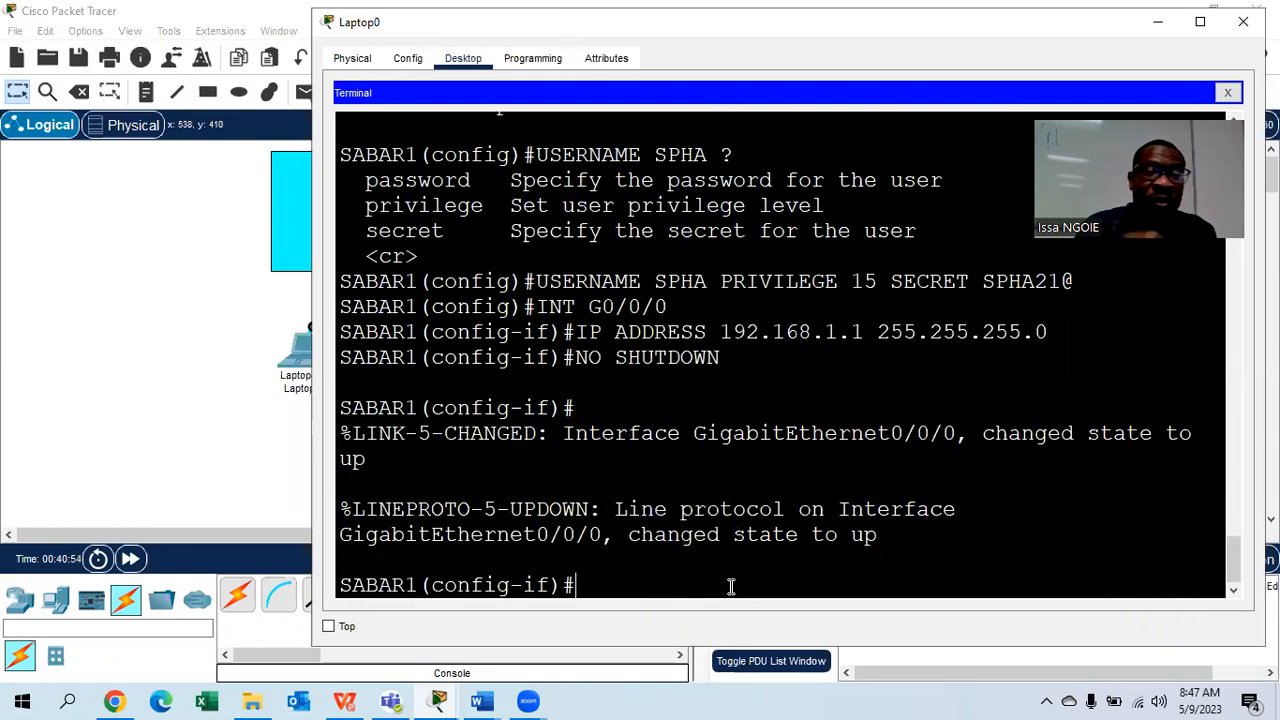
{"action": "type", "text": "EXIT"}
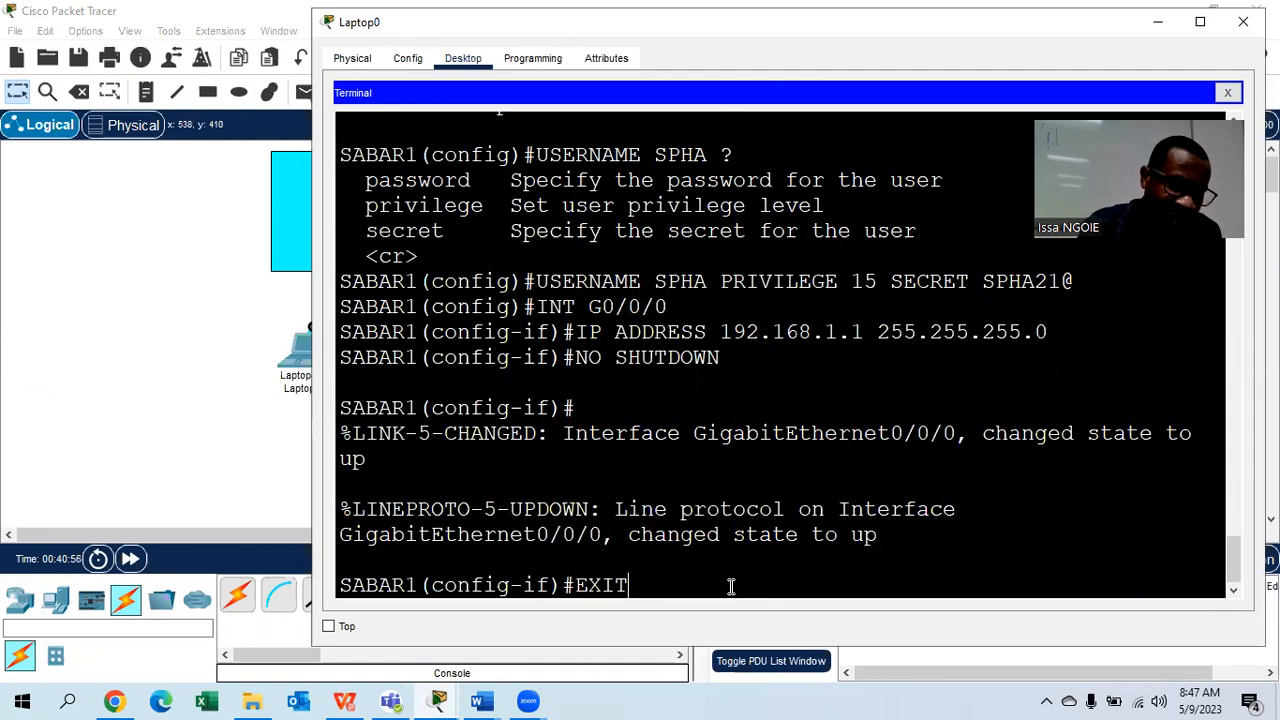
{"action": "key", "text": "Return"}
- Save the running configuration with DO COPY RUN START, accepting the default destination filename startup-config
{"action": "type", "text": "DO COPY "}
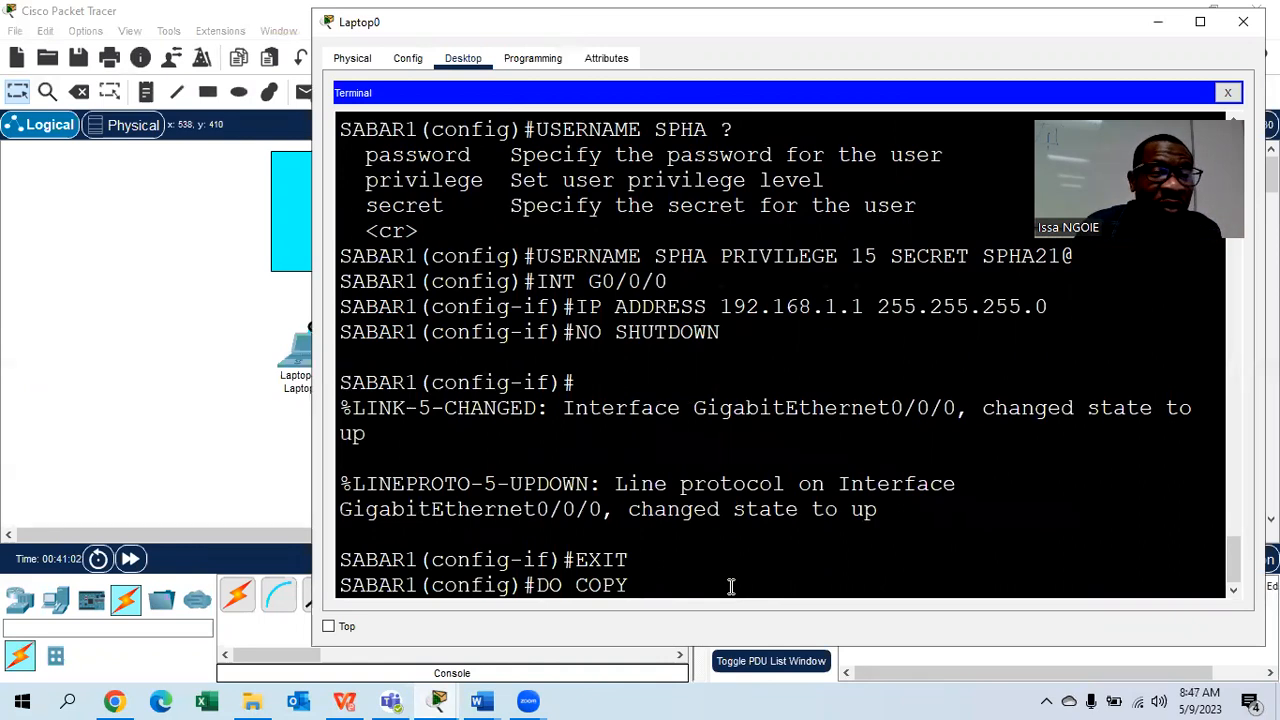
{"action": "type", "text": "RUN START"}
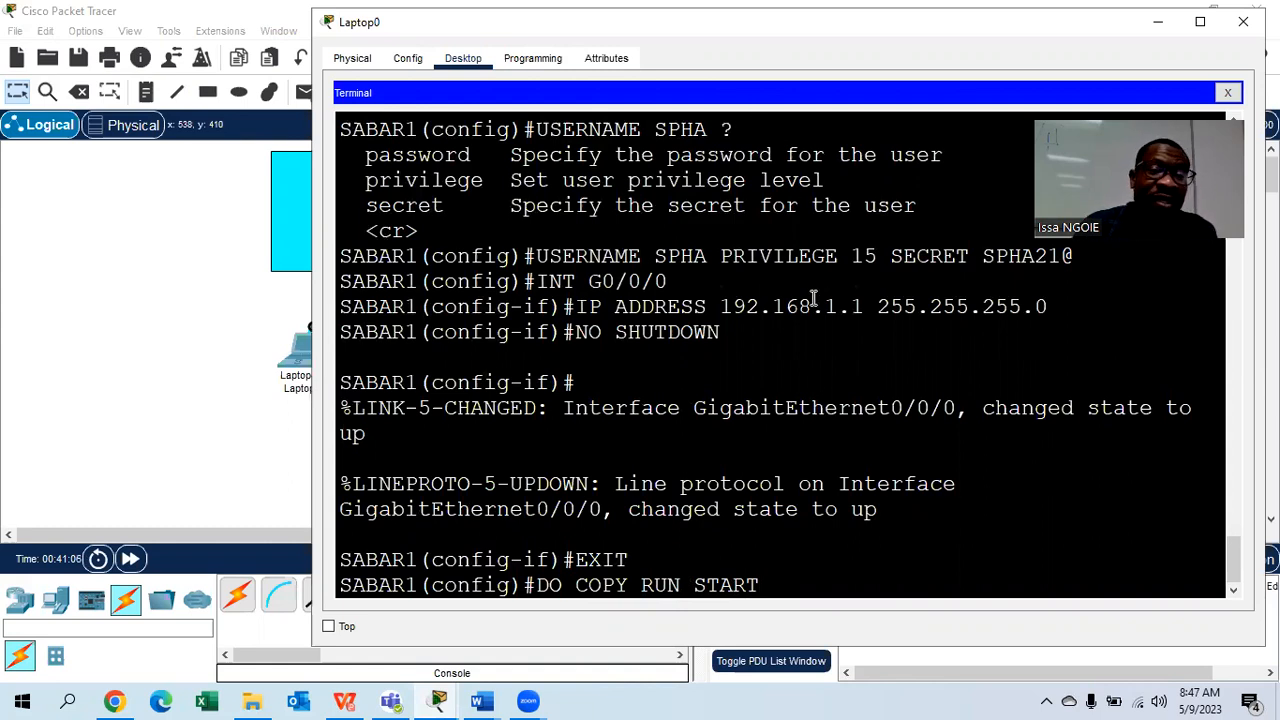
{"action": "key", "text": "Return"}
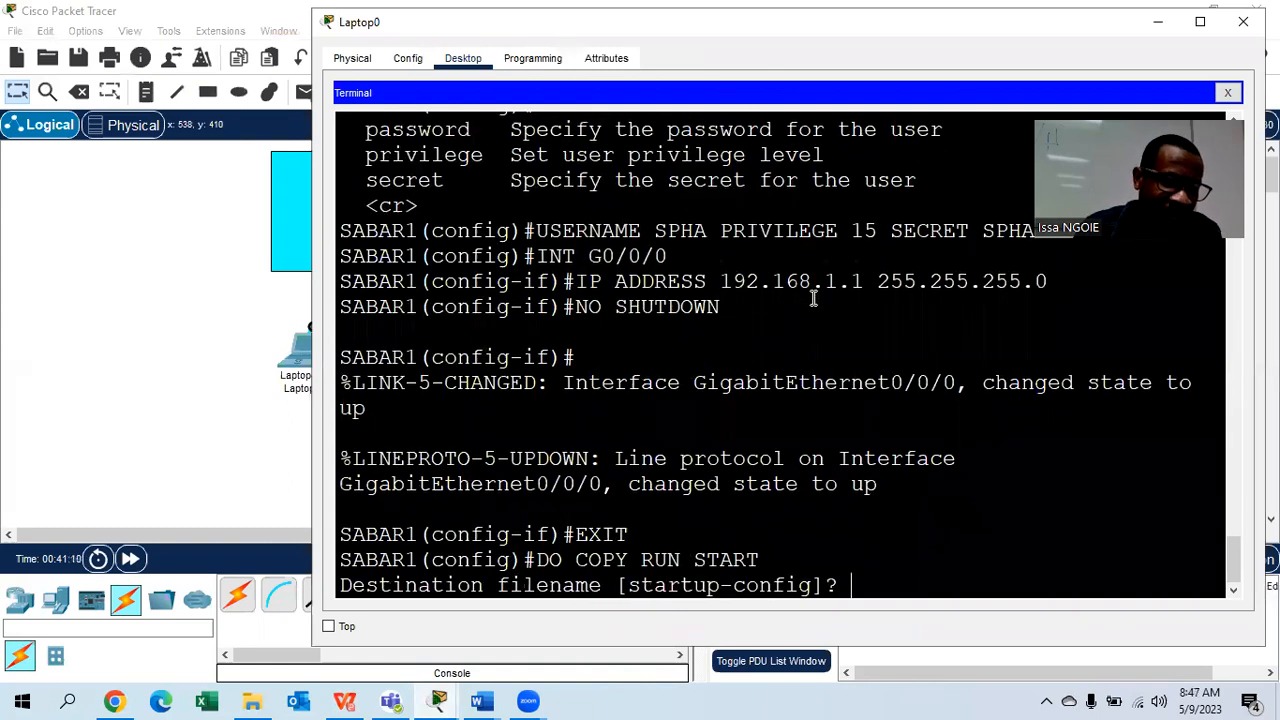
{"action": "key", "text": "Return"}
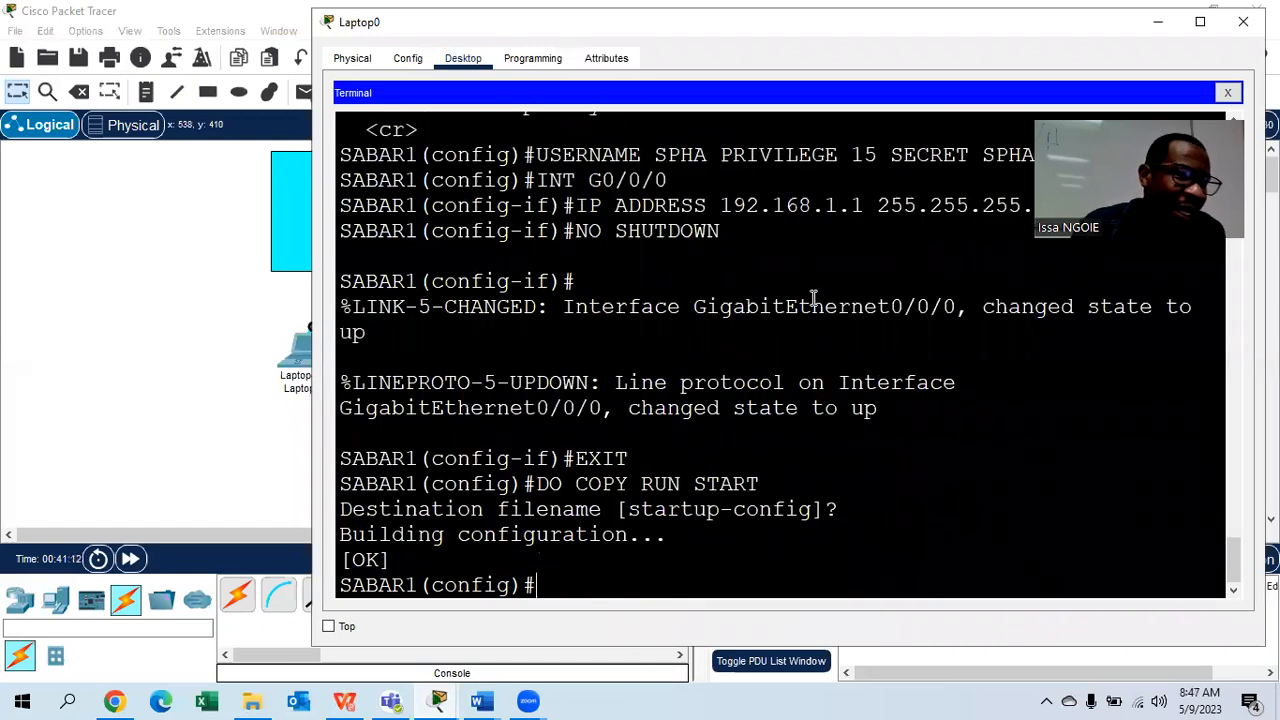
- Open PC0's IP configuration and assign static IPv4 address 192.168.1.2 with subnet mask 255.255.255.0
{"action": "left_click", "coordinate": [216, 320]}
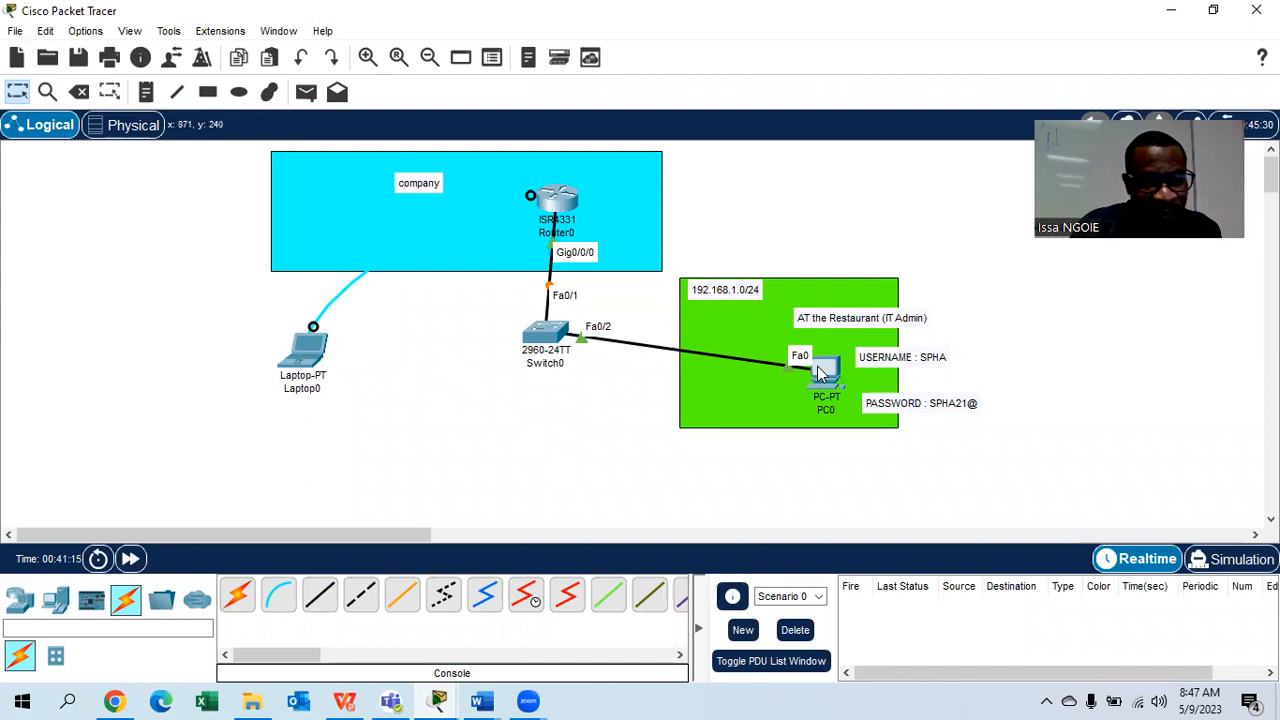
{"action": "mouse_move", "coordinate": [818, 373]}
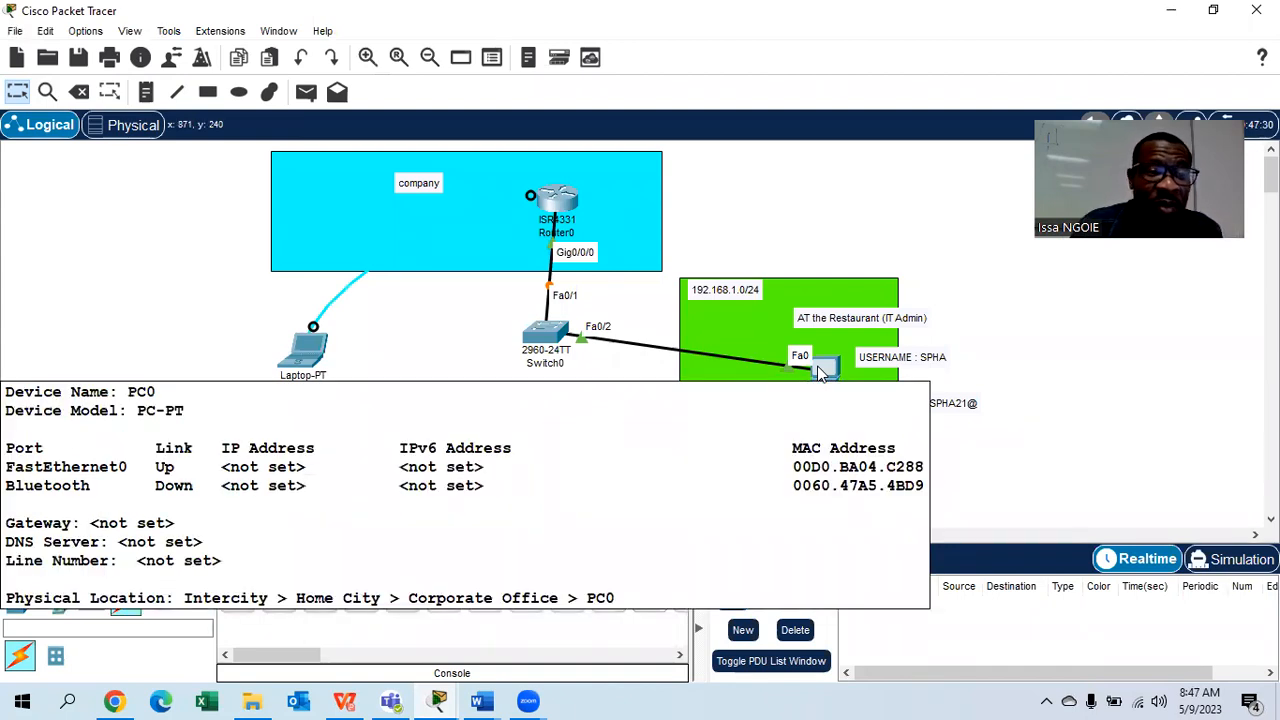
{"action": "left_click", "coordinate": [818, 373]}
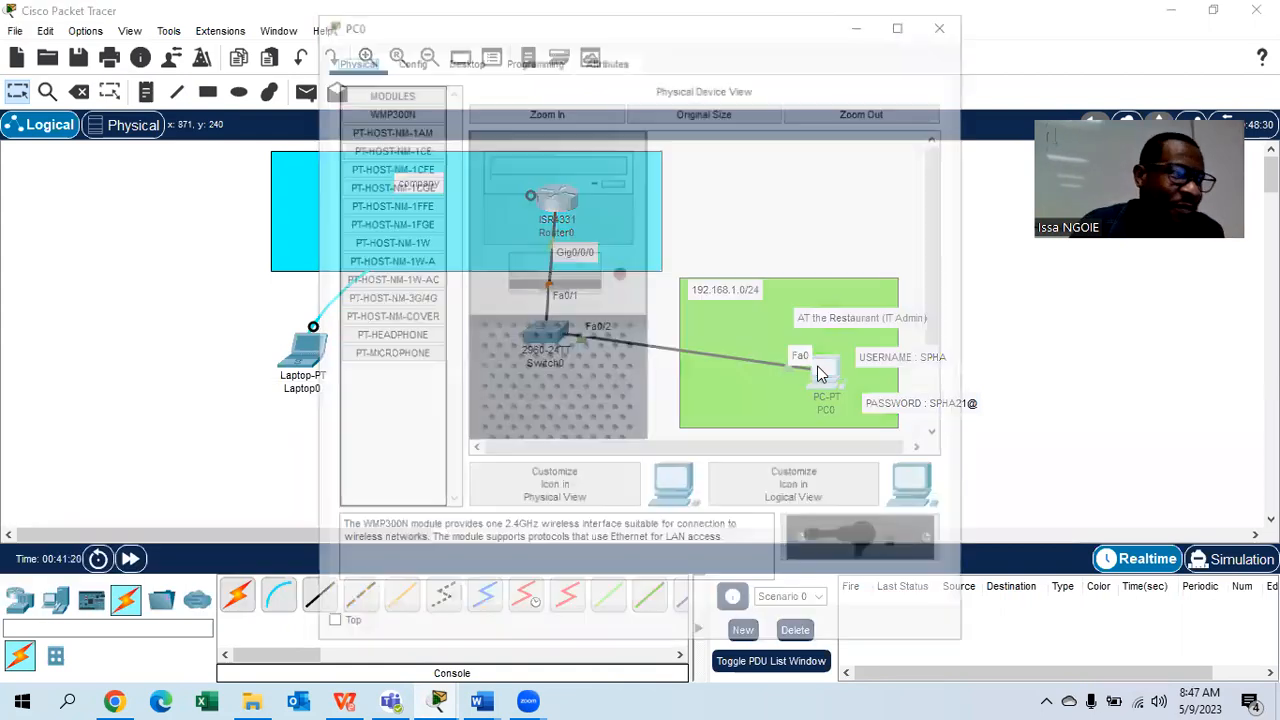
{"action": "left_click", "coordinate": [463, 58]}
{"action": "left_click", "coordinate": [420, 112]}
{"action": "left_click", "coordinate": [606, 189]}
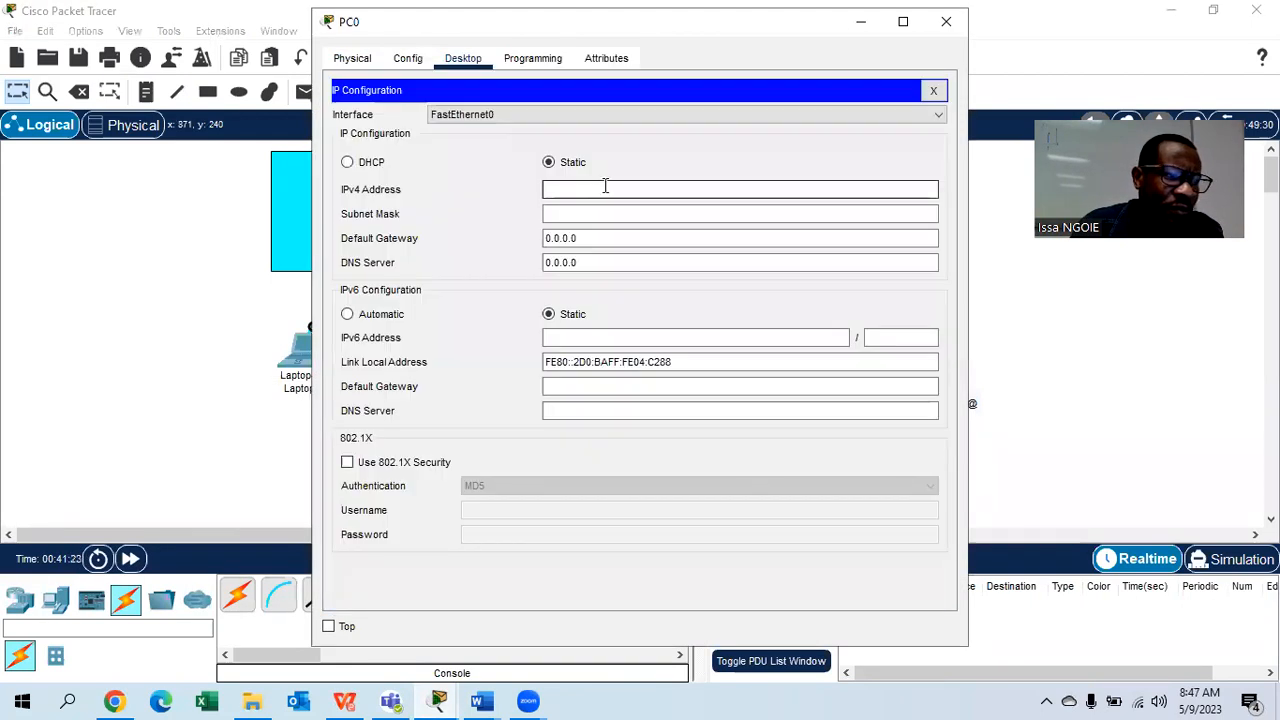
{"action": "type", "text": "192.168.1.2"}
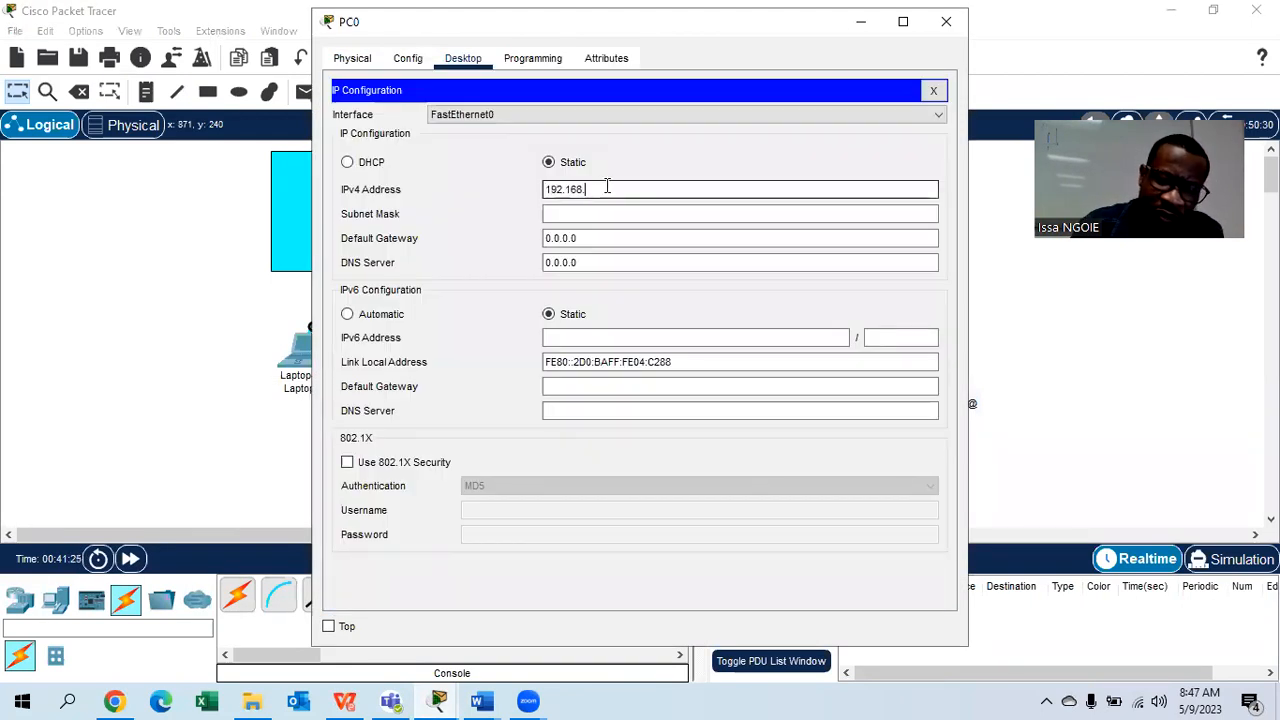
{"action": "key", "text": "Tab"}
- Set PC0's IPv4 default gateway to 192.168.1.1 and close its IP configuration
{"action": "key", "text": "Tab"}
{"action": "type", "text": "192.1"}
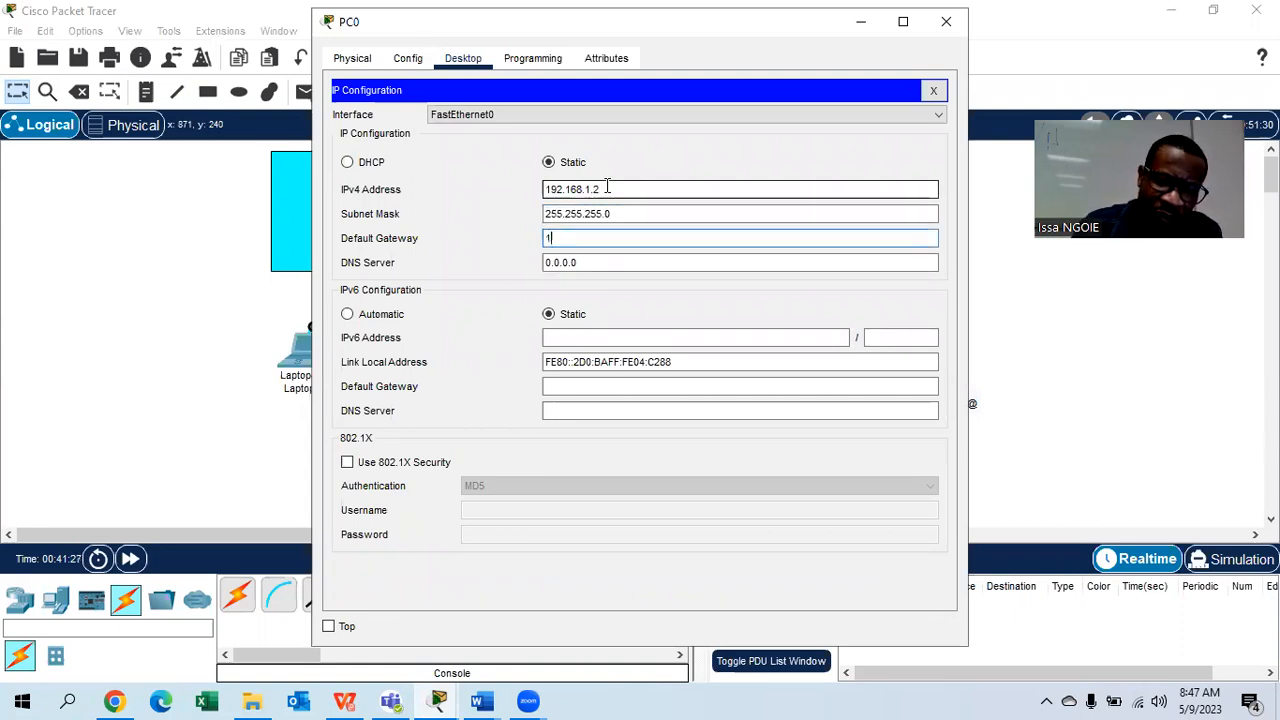
{"action": "type", "text": "168"}
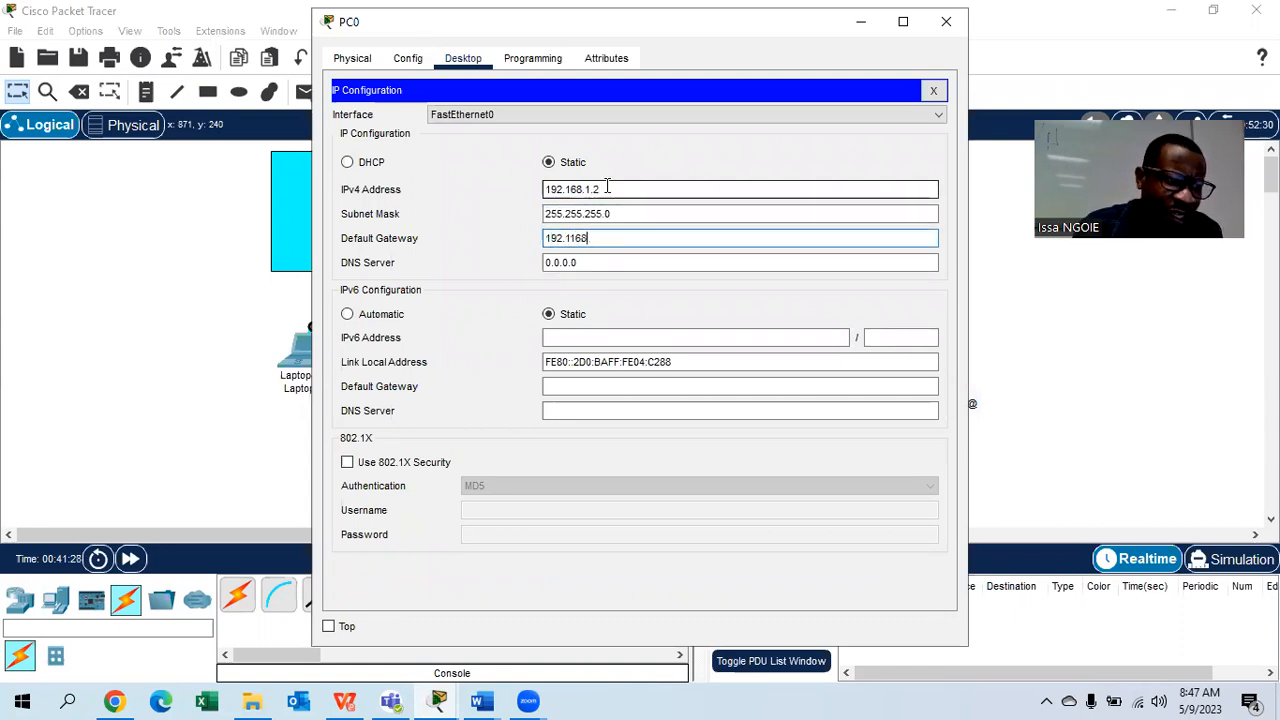
{"action": "key", "text": "BackSpace"}
{"action": "key", "text": "BackSpace"}
{"action": "key", "text": "BackSpace"}
{"action": "key", "text": "BackSpace"}
{"action": "type", "text": "16"}
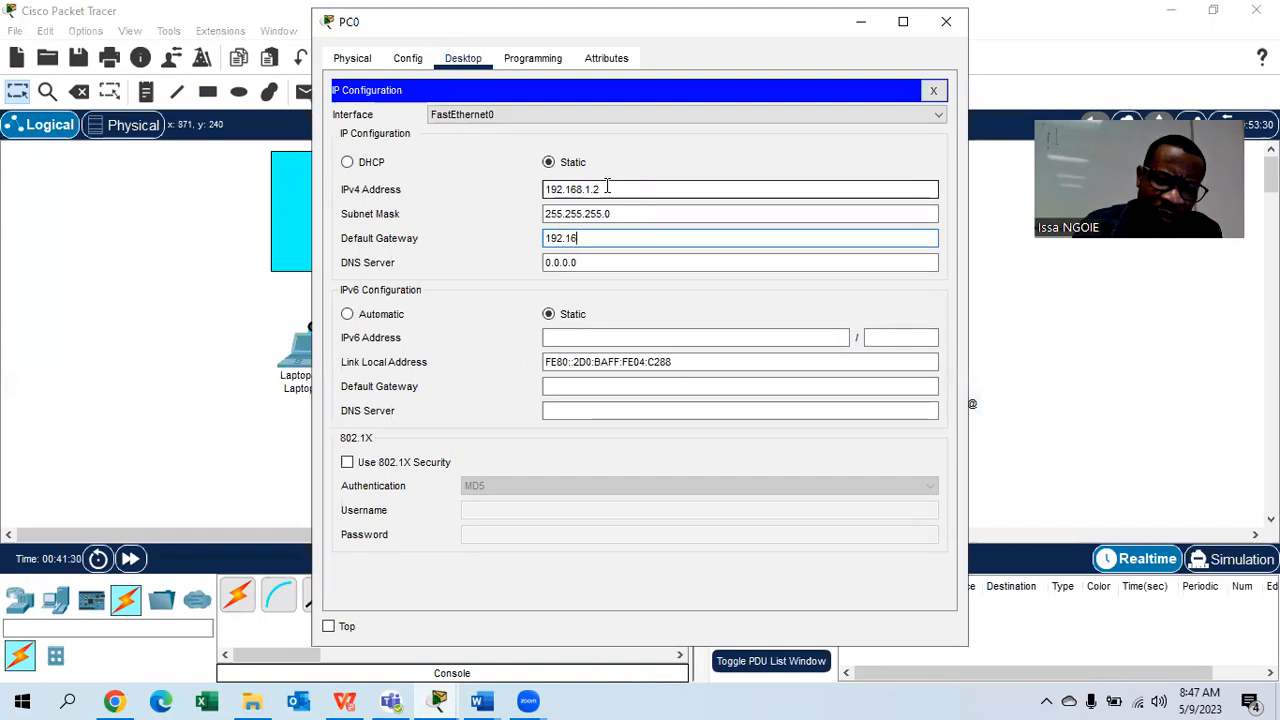
{"action": "type", "text": "8.1.1"}
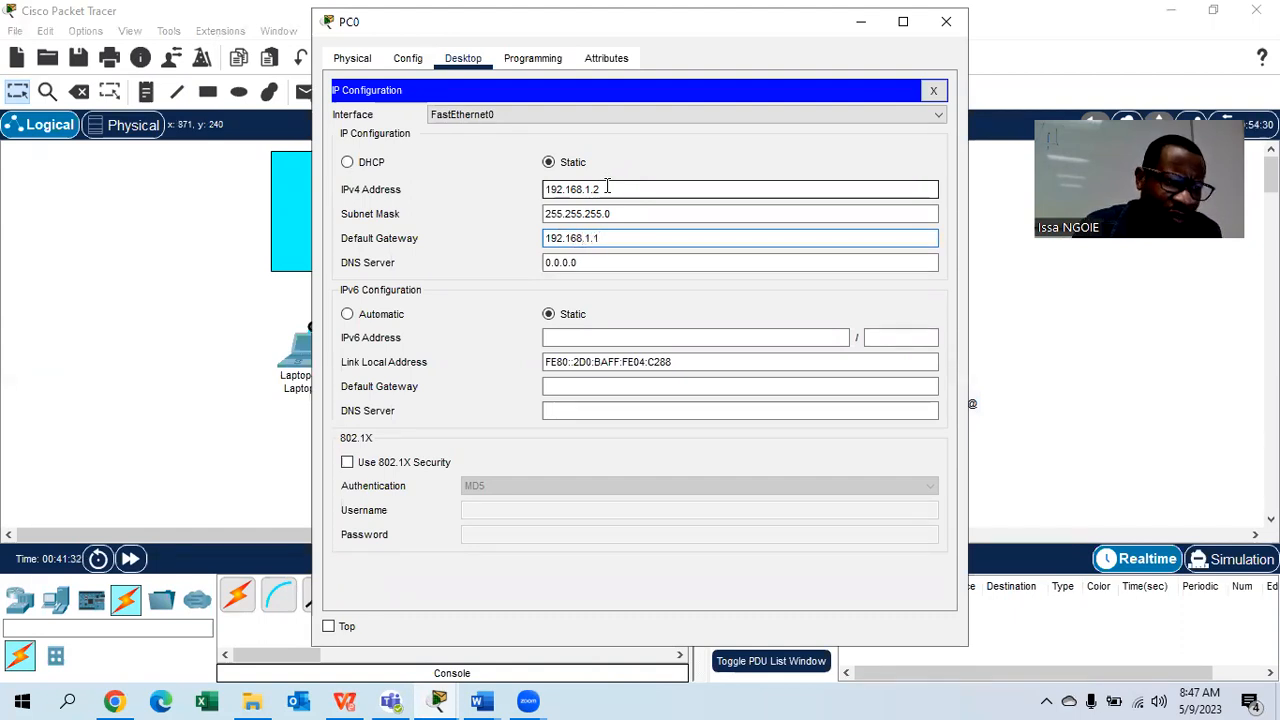
{"action": "left_click", "coordinate": [933, 90]}
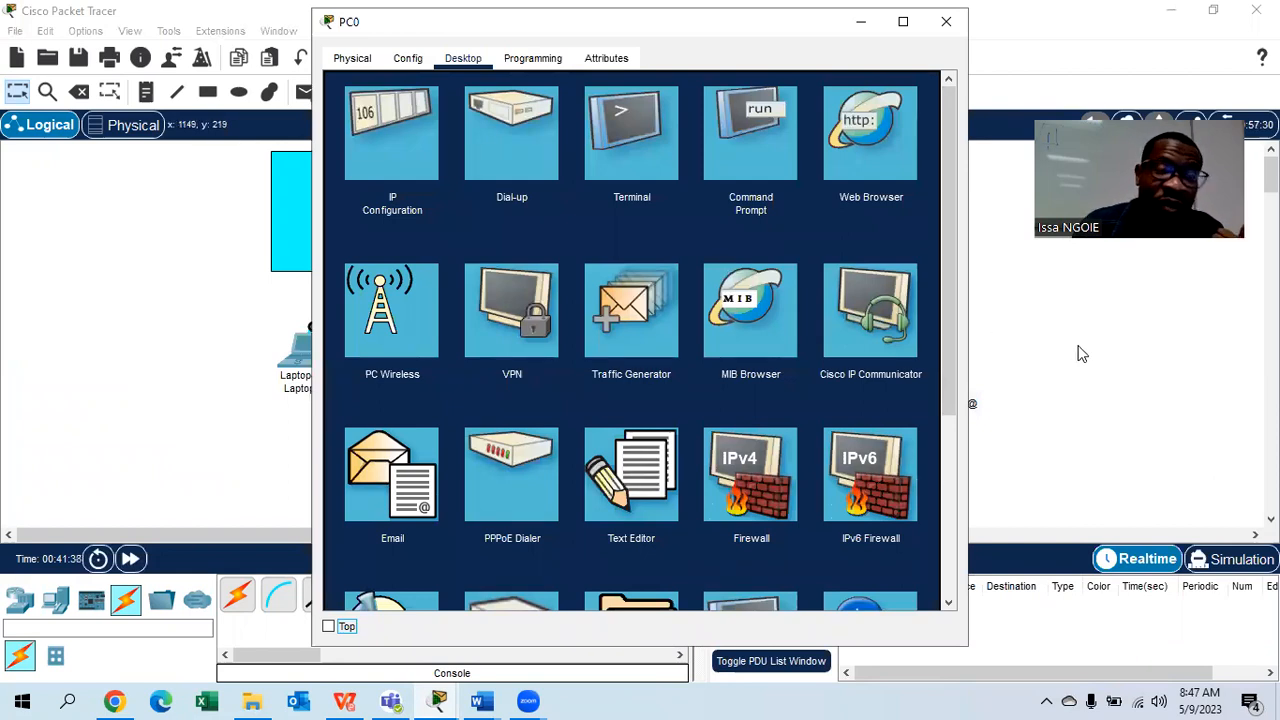
- Test connectivity from PC0's command prompt by running PING 192.168.1.1
{"action": "left_click", "coordinate": [748, 170]}
{"action": "type", "text": "PING 192.16+8"}
{"action": "key", "text": "BackSpace"}
{"action": "key", "text": "BackSpace"}
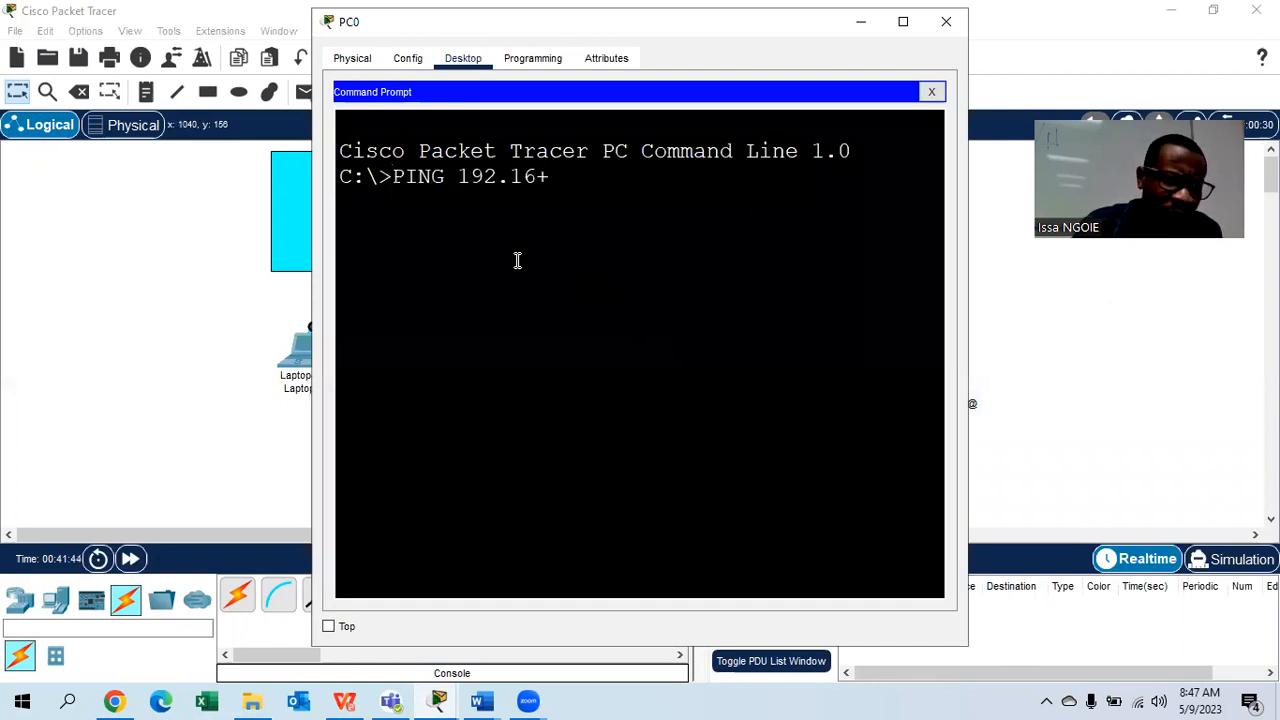
{"action": "type", "text": "8.1.1"}
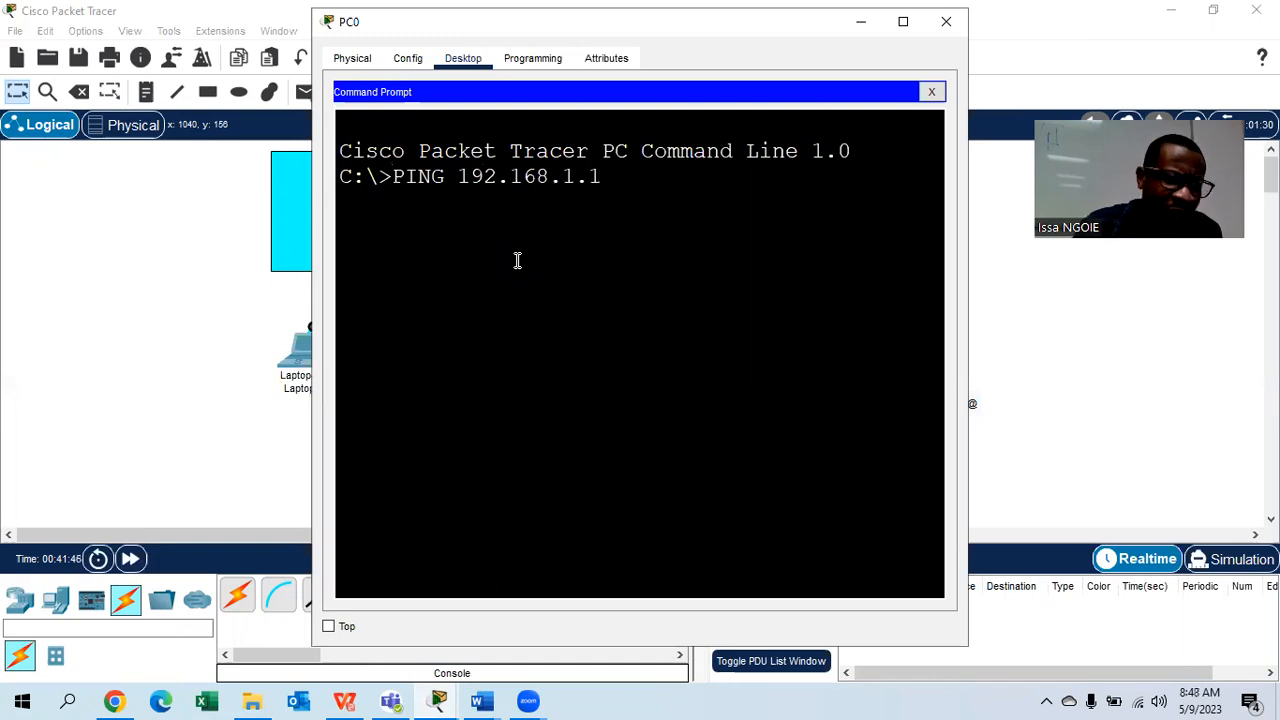
{"action": "key", "text": "Return"}
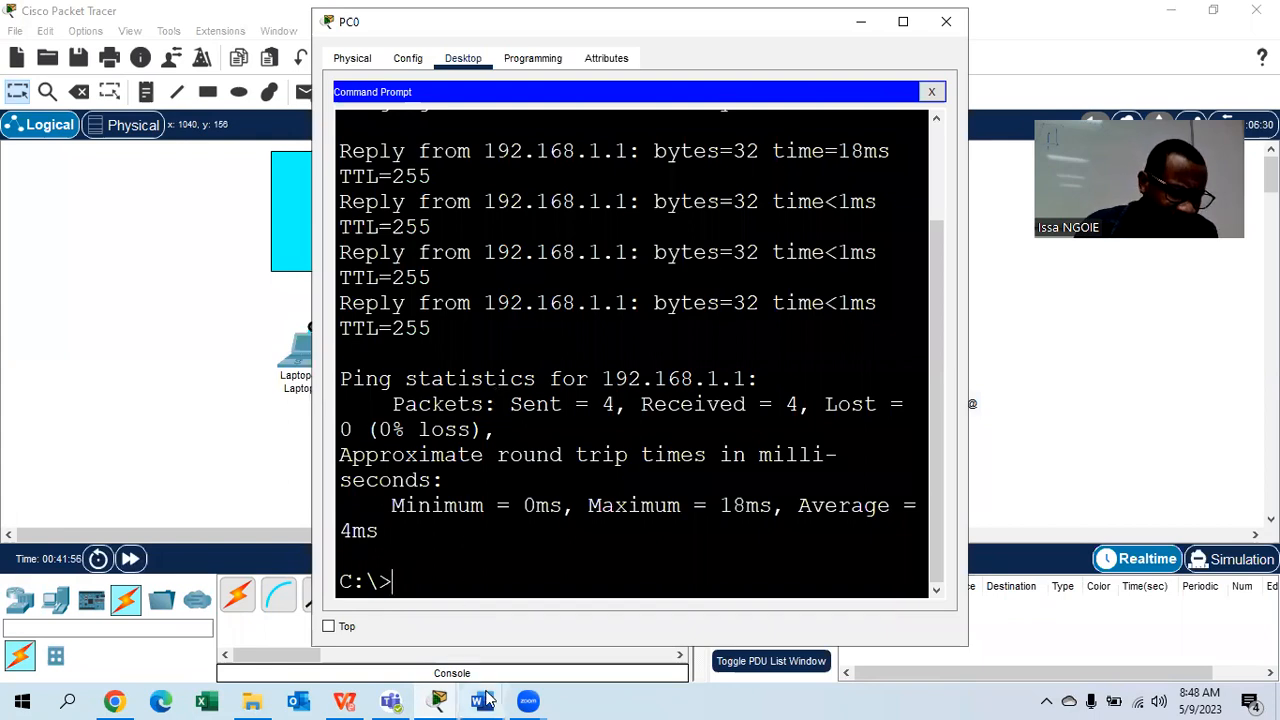
- Switch to the Word document and add the non-bold line "STEP 9 : PING THE DEFAULT GATEWAY" below step 8
{"action": "mouse_move", "coordinate": [484, 700]}
{"action": "left_click", "coordinate": [752, 625]}
{"action": "left_click", "coordinate": [1017, 431]}
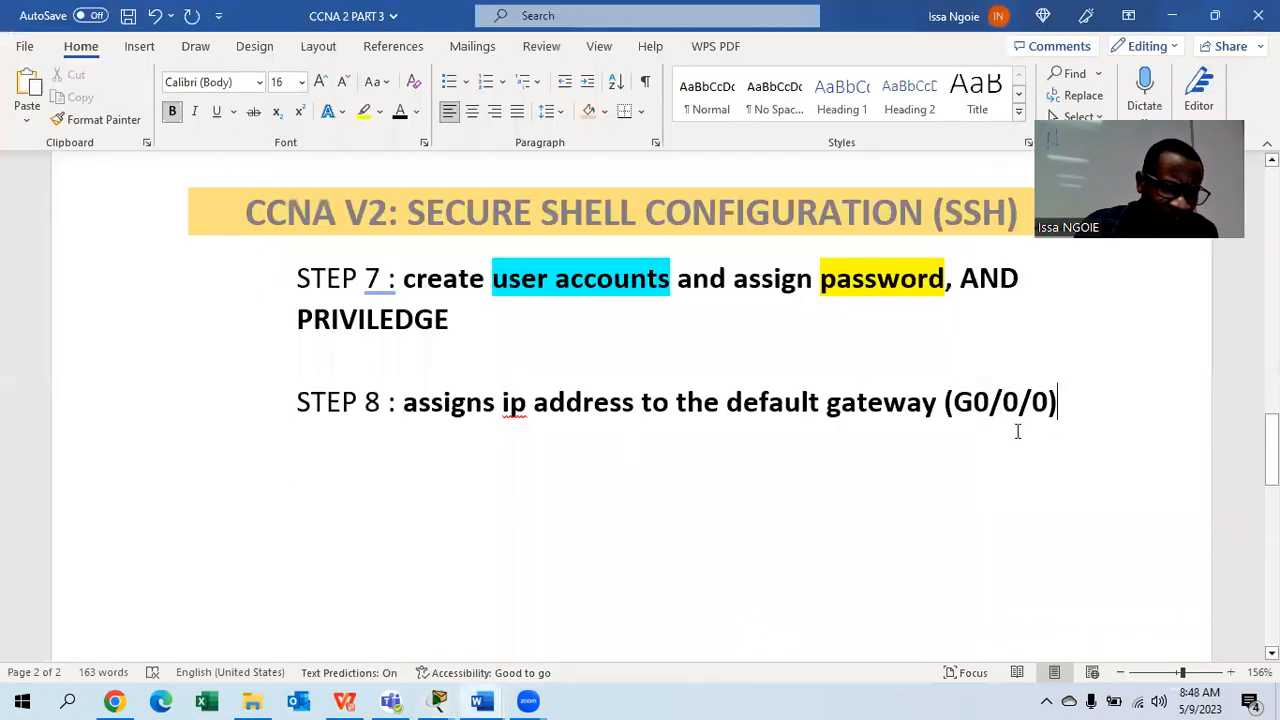
{"action": "key", "text": "Return"}
{"action": "key", "text": "ctrl+b"}
{"action": "type", "text": "STEP"}
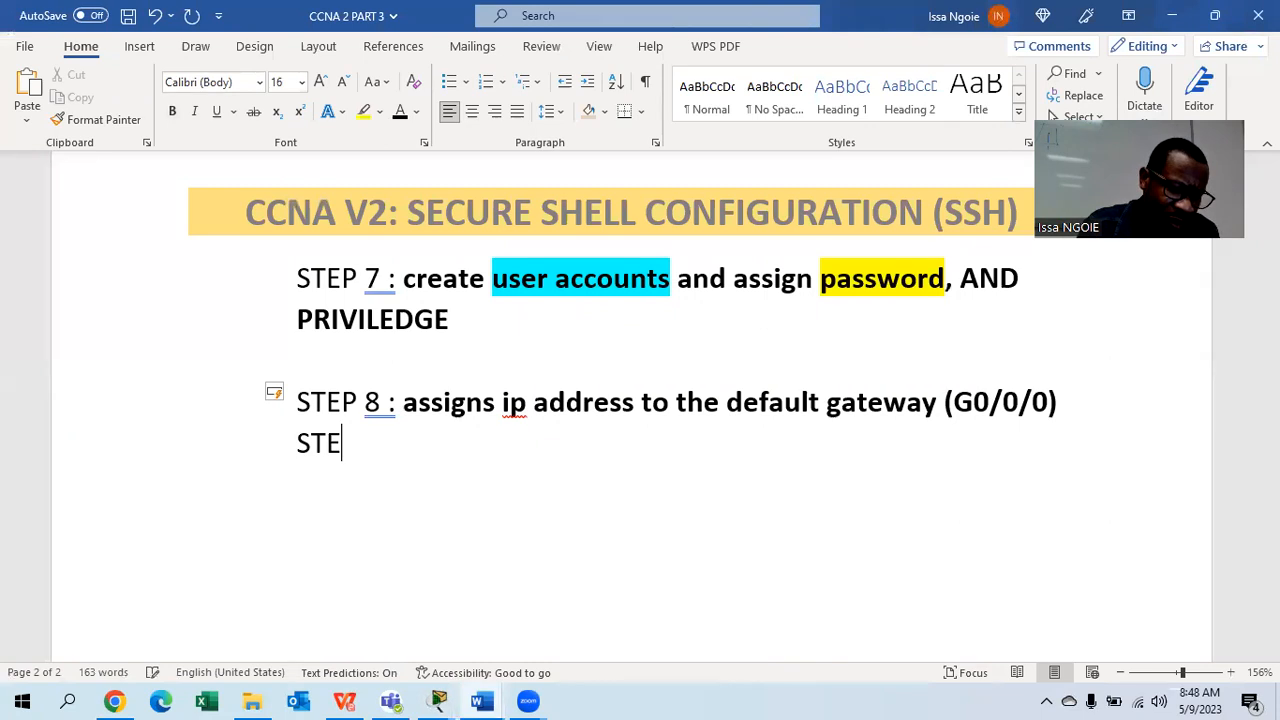
{"action": "type", "text": ":"}
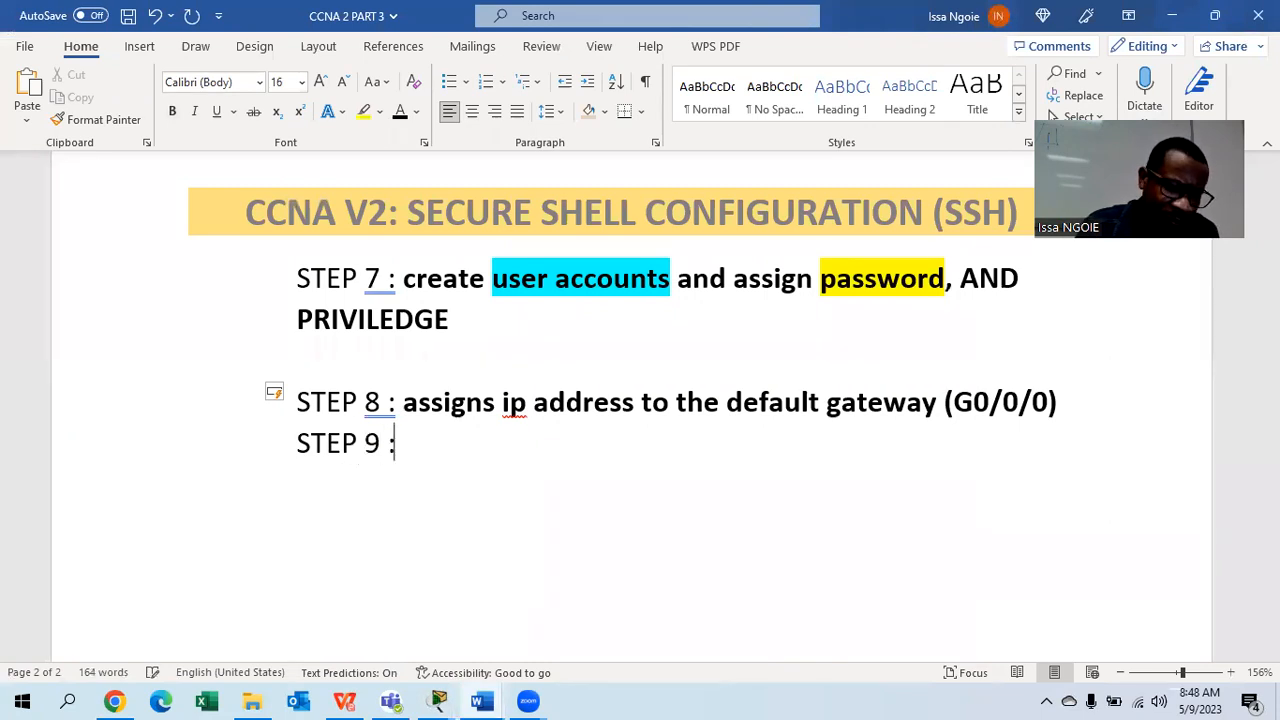
{"action": "type", "text": " PING THE"}
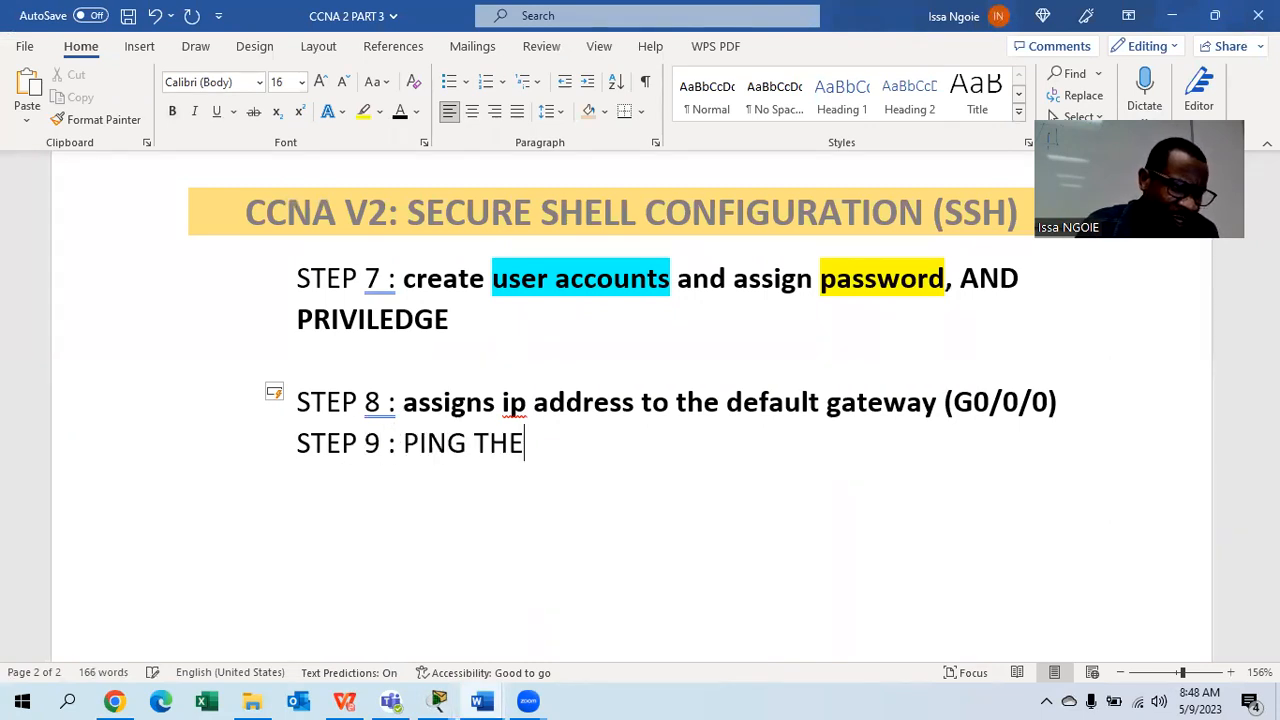
{"action": "type", "text": " DEFAULT GATEWAY"}
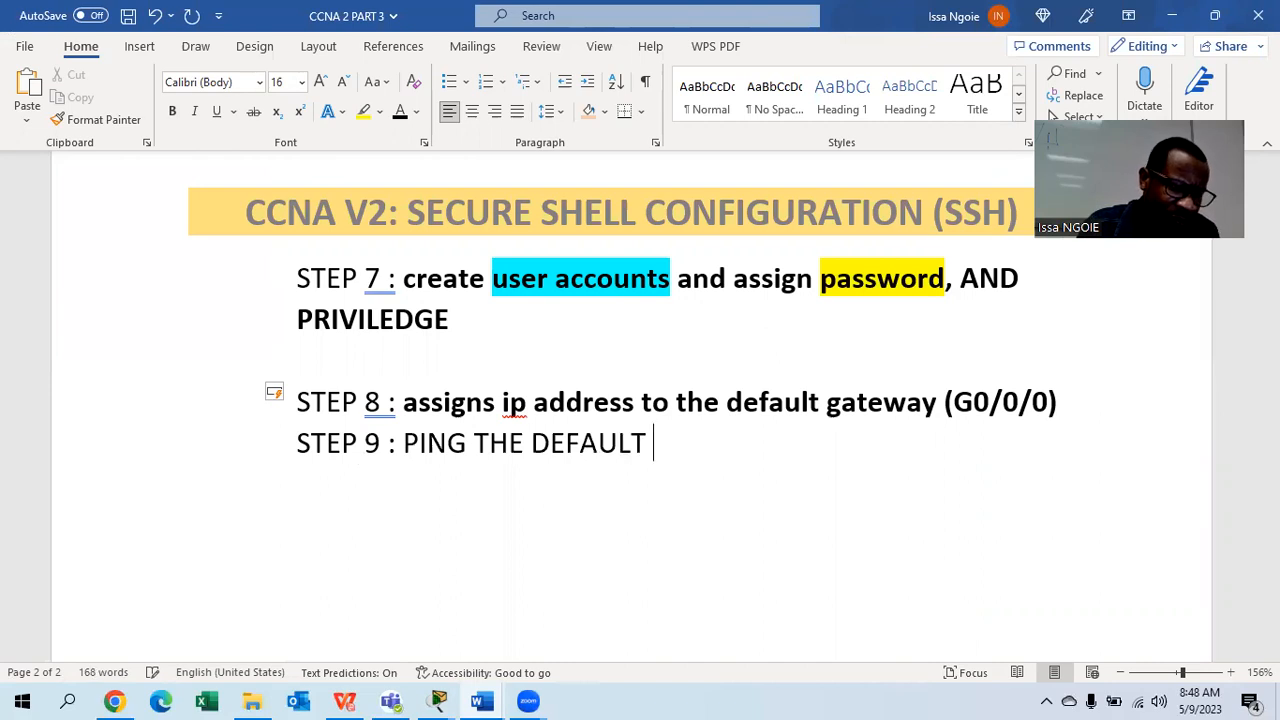
- Leave a blank line below step 9 and add "STEP 10 : TRY TO ACCESS REMOTELY THE ROUTER"
{"action": "key", "text": "Return"}
{"action": "key", "text": "Return"}
{"action": "type", "text": "STEP 10 : TRY TO ACCESS REMOTELY THE ROU"}
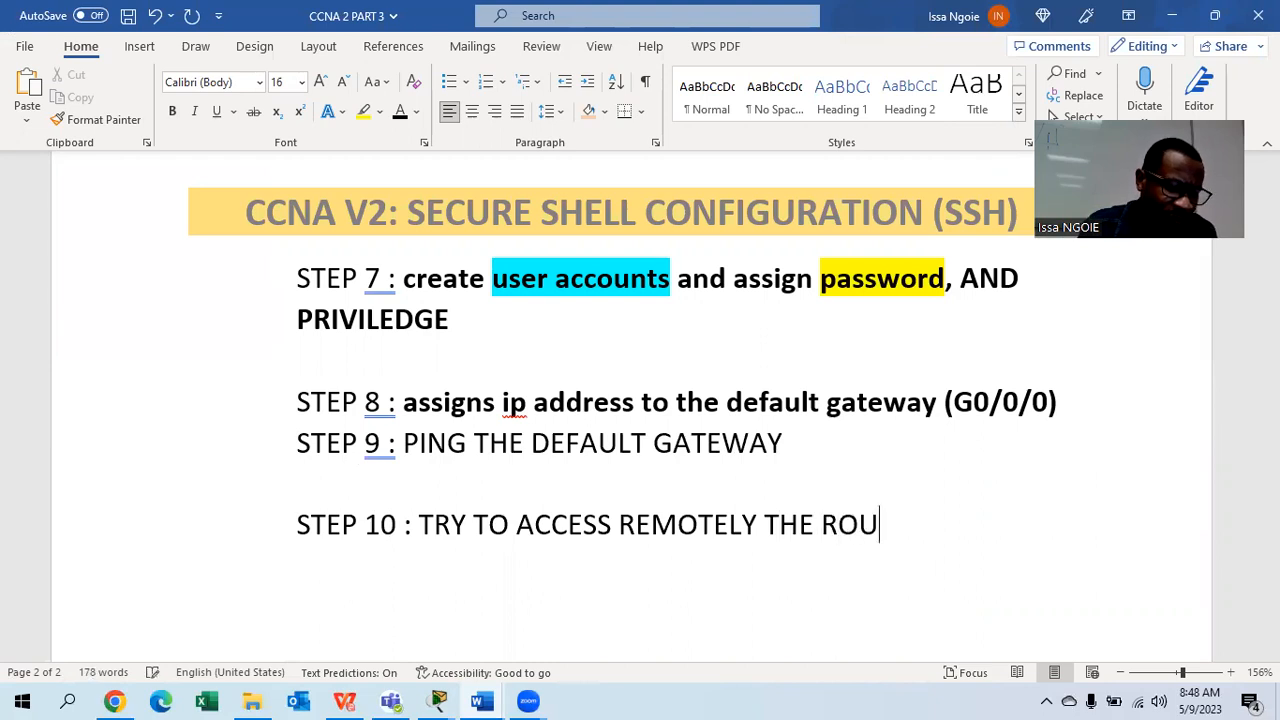
{"action": "type", "text": "TER"}
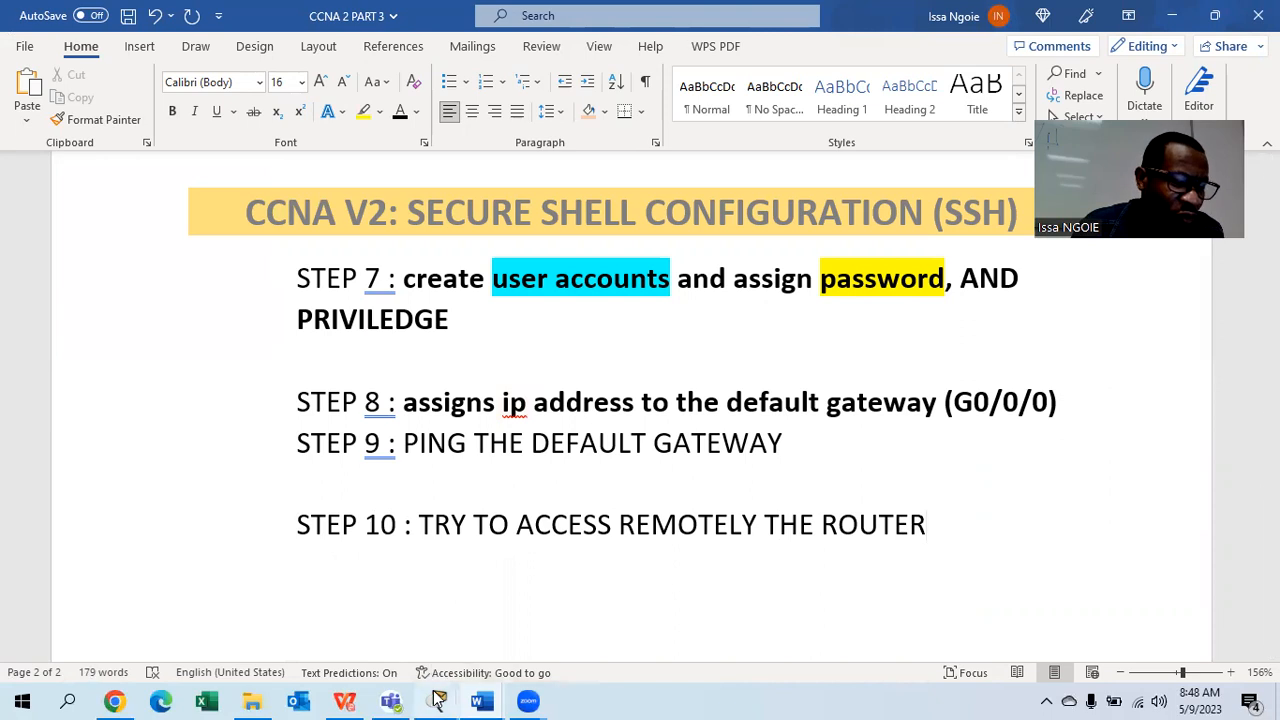
- Switch to PC0's command prompt in Packet Tracer and start an SSH session to 192.168.1.1 using -L with the local account's username
{"action": "mouse_move", "coordinate": [439, 701]}
{"action": "left_click", "coordinate": [620, 626]}
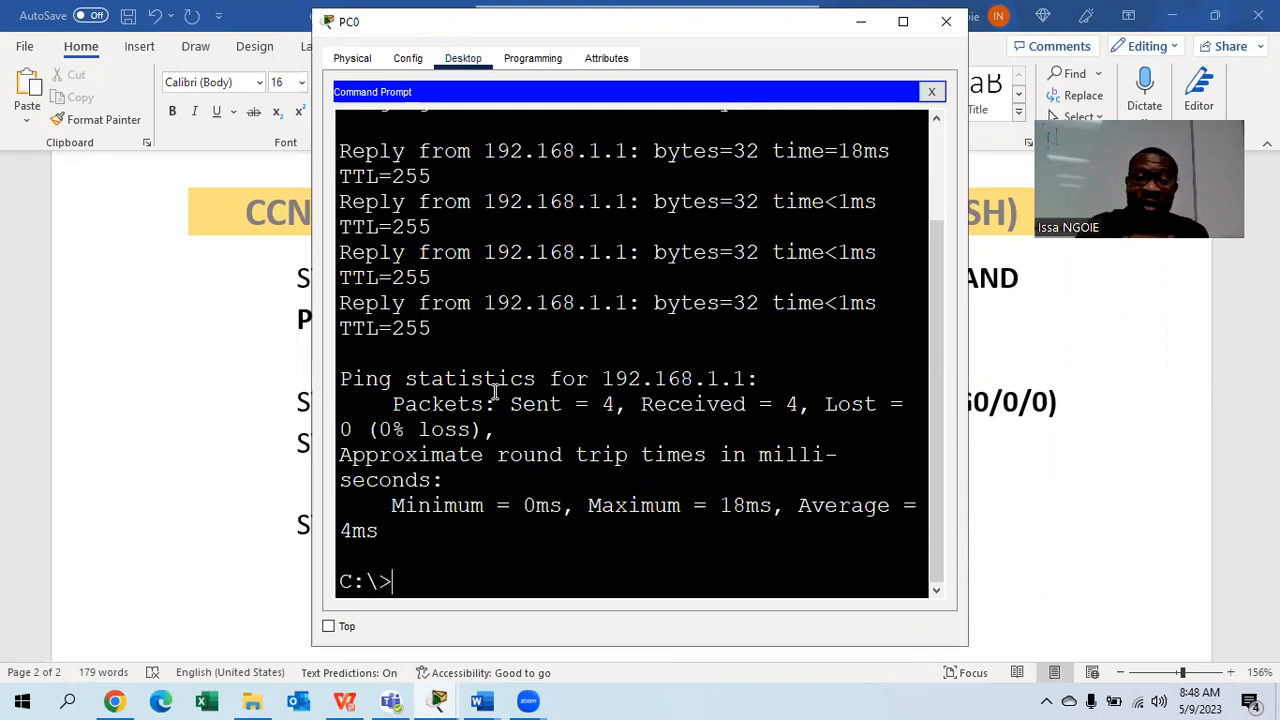
{"action": "type", "text": "SSH"}
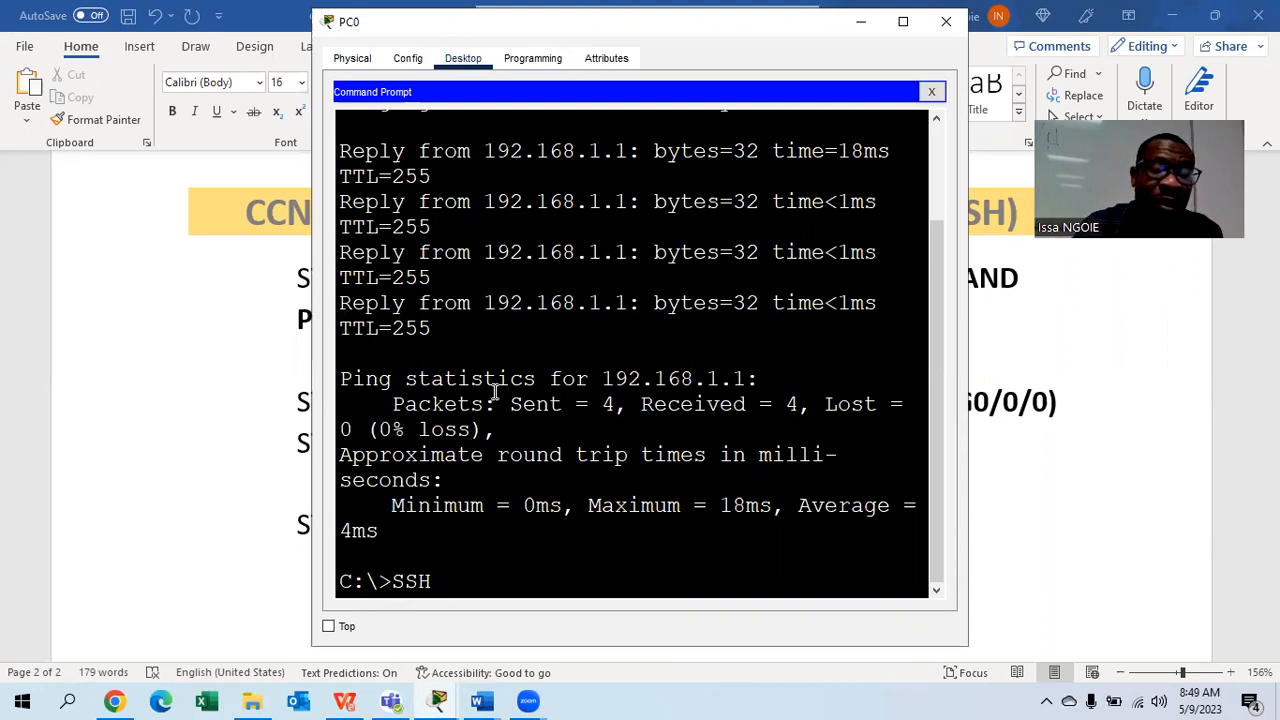
{"action": "type", "text": "-"}
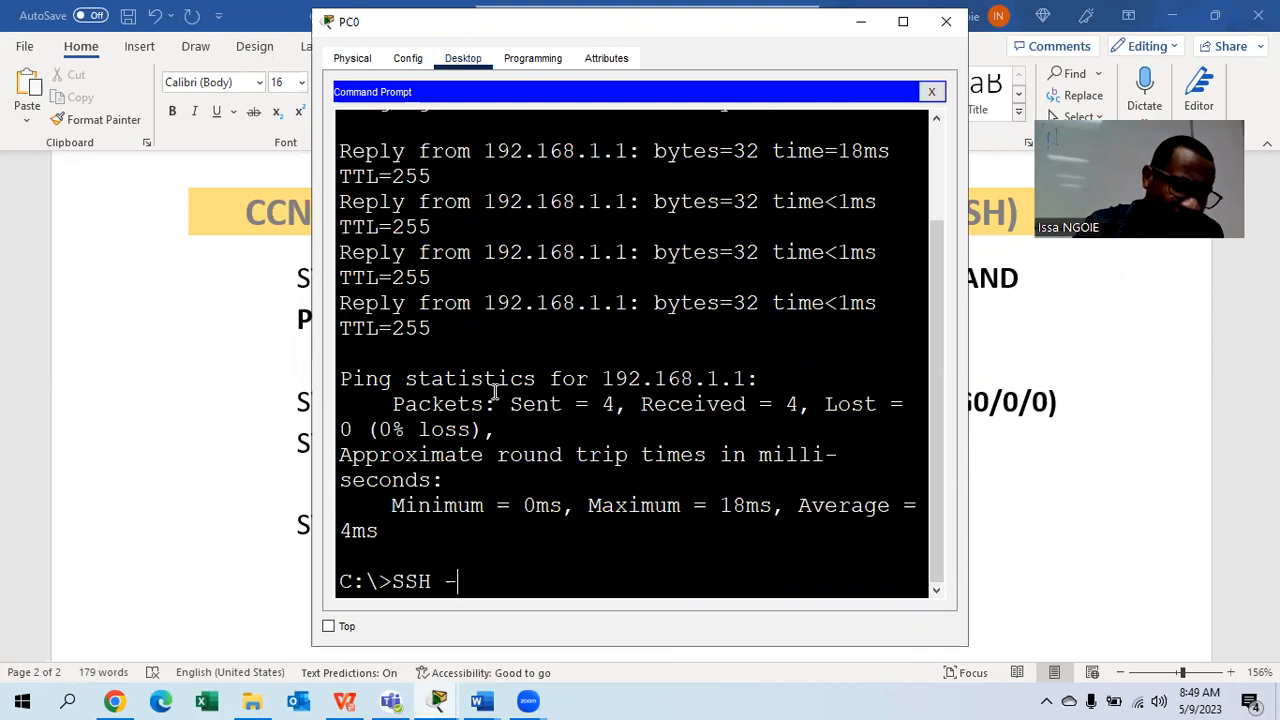
{"action": "type", "text": "L"}
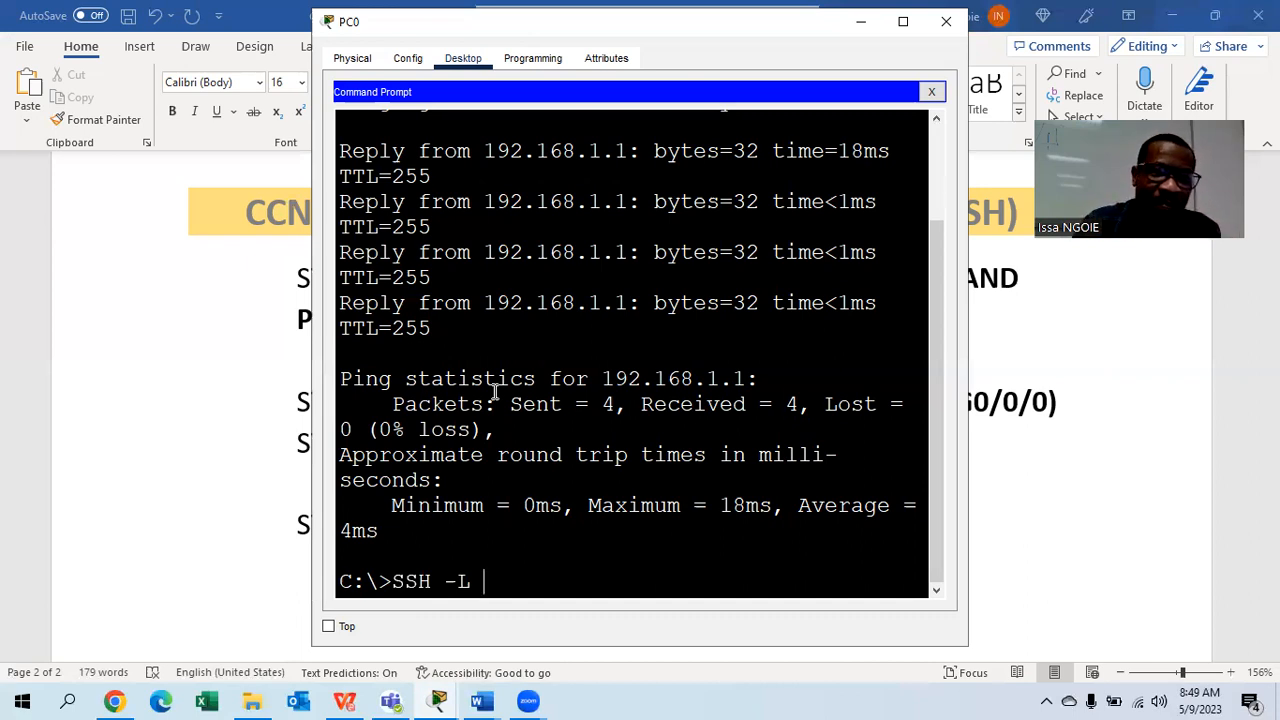
{"action": "type", "text": "SPHA"}
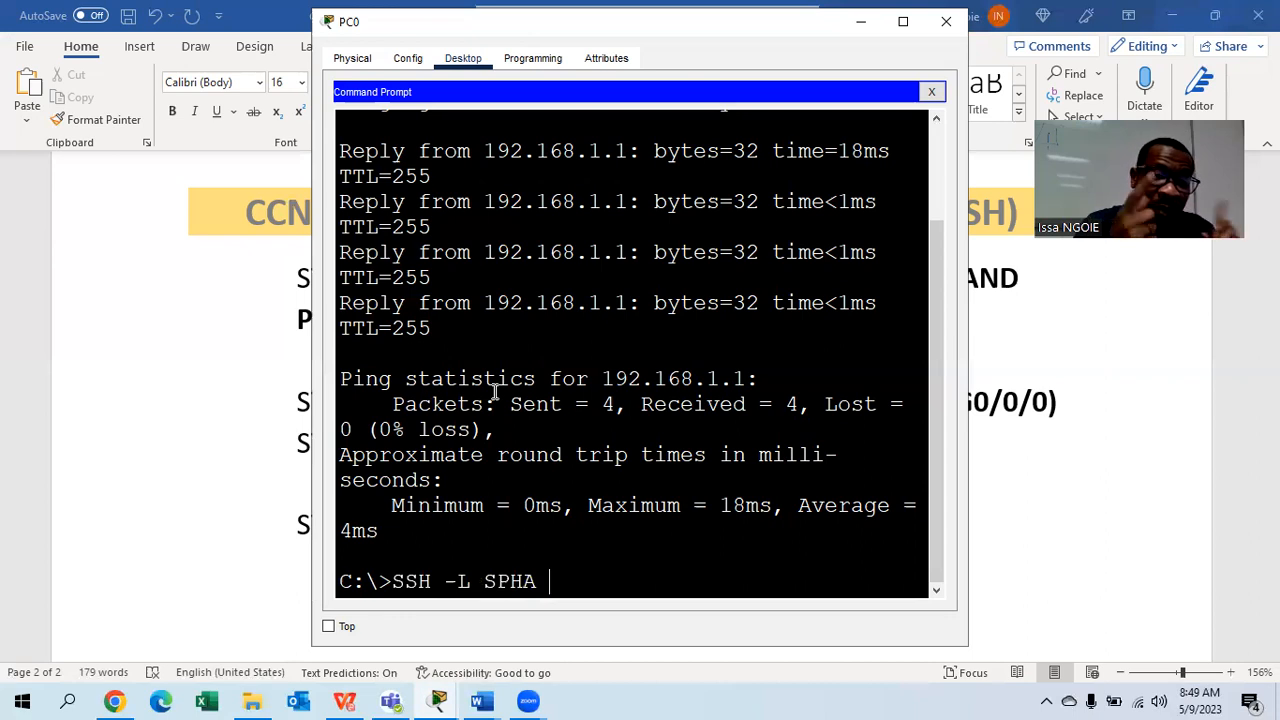
{"action": "type", "text": " 19"}
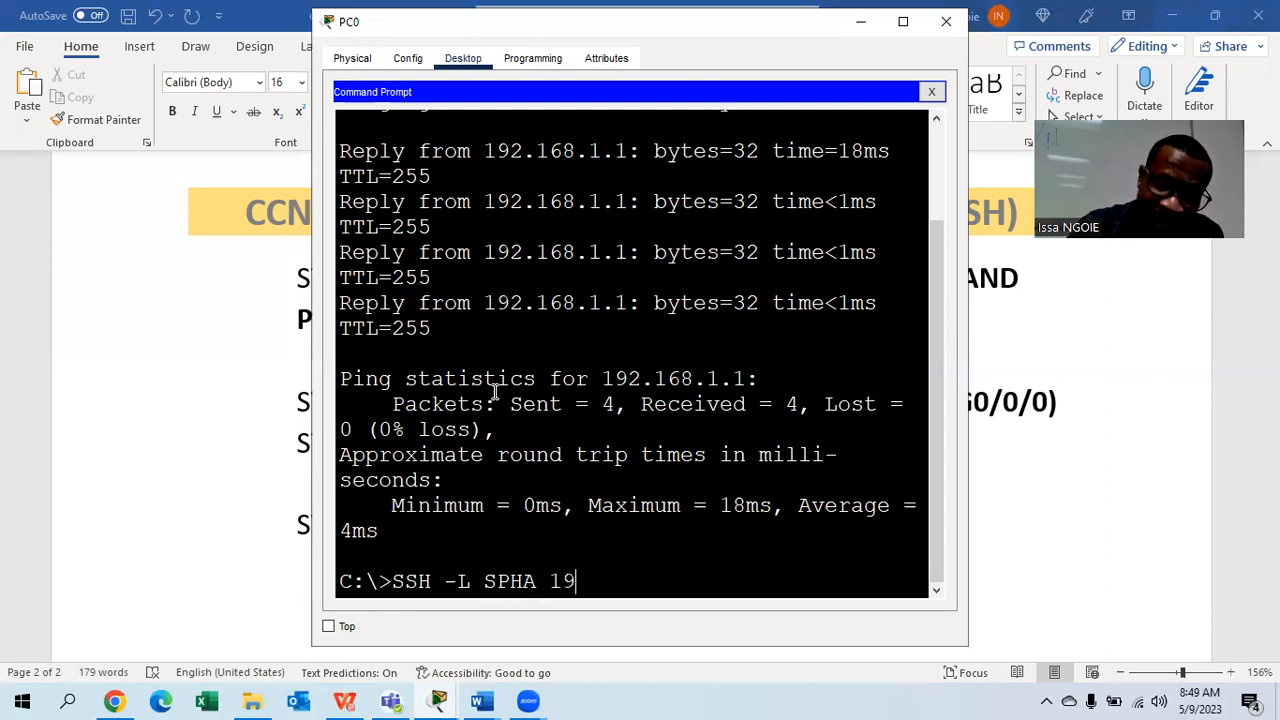
{"action": "type", "text": "2.168"}
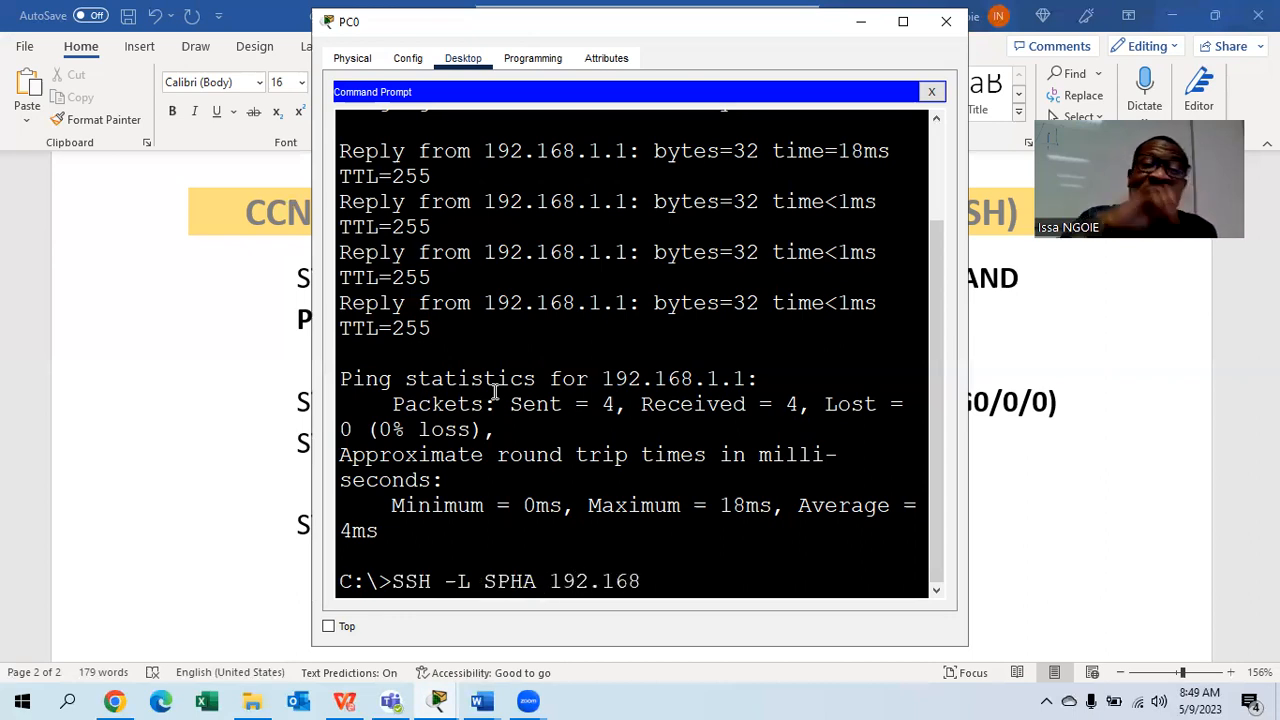
{"action": "type", "text": ".1.1"}
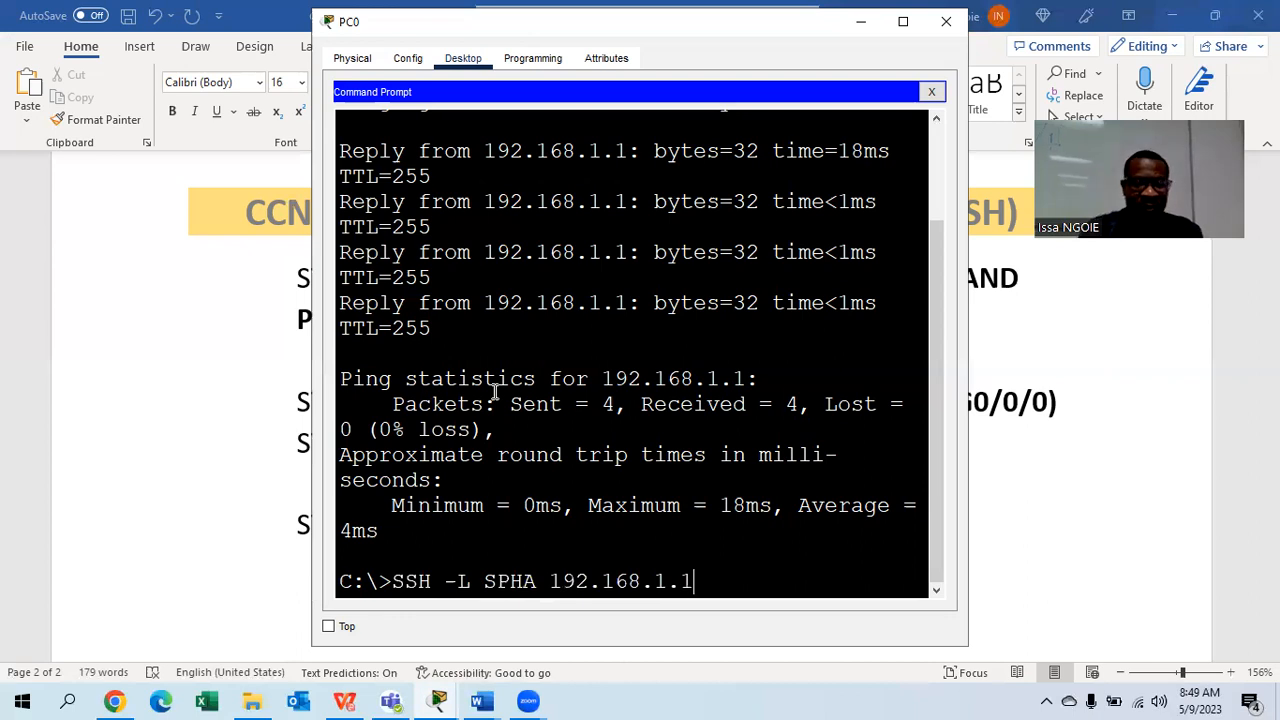
{"action": "key", "text": "Return"}
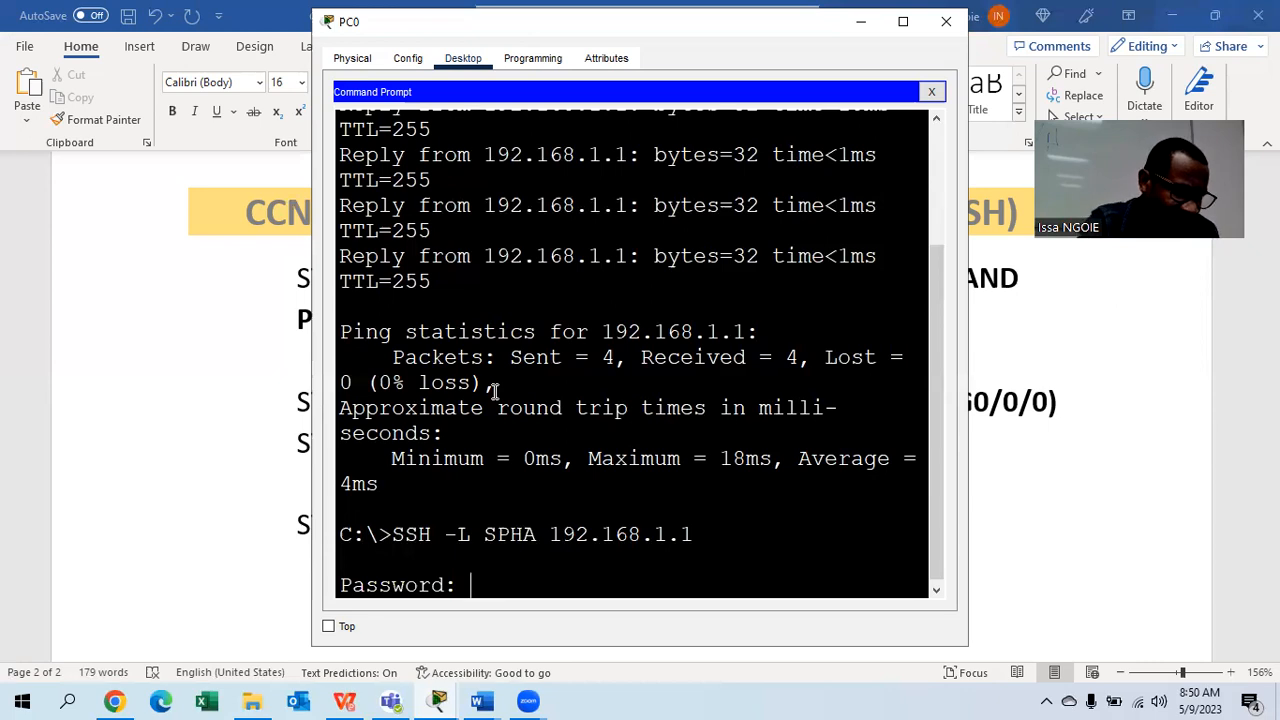
- Log in to the router over SSH with the account password and enter global configuration mode with CONF T
{"action": "key", "text": "Return"}
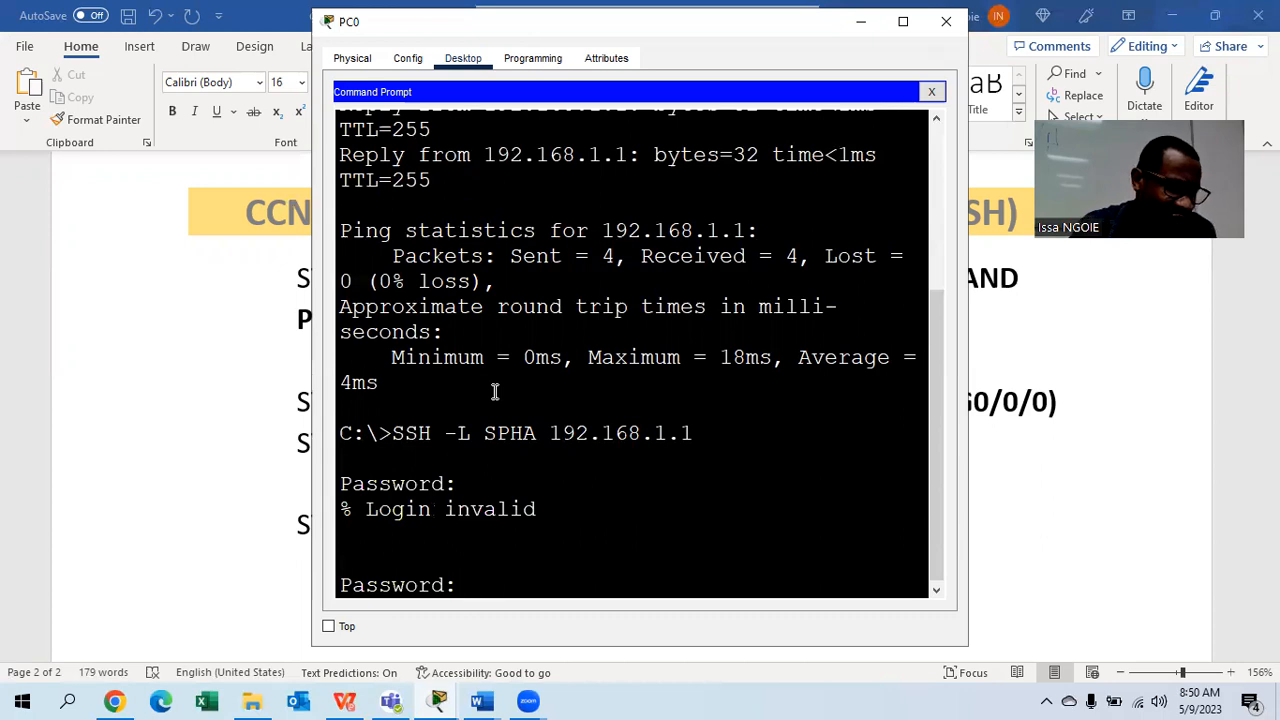
{"action": "key", "text": "Return"}
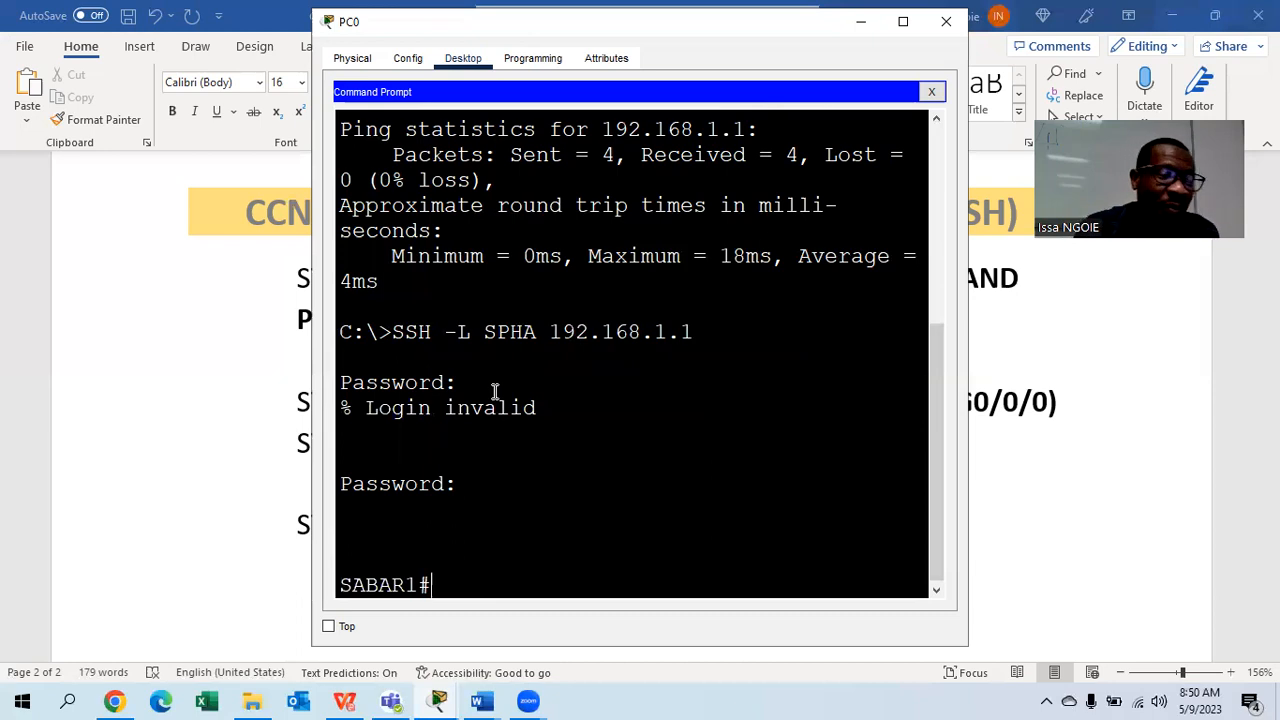
{"action": "type", "text": "CONF T"}
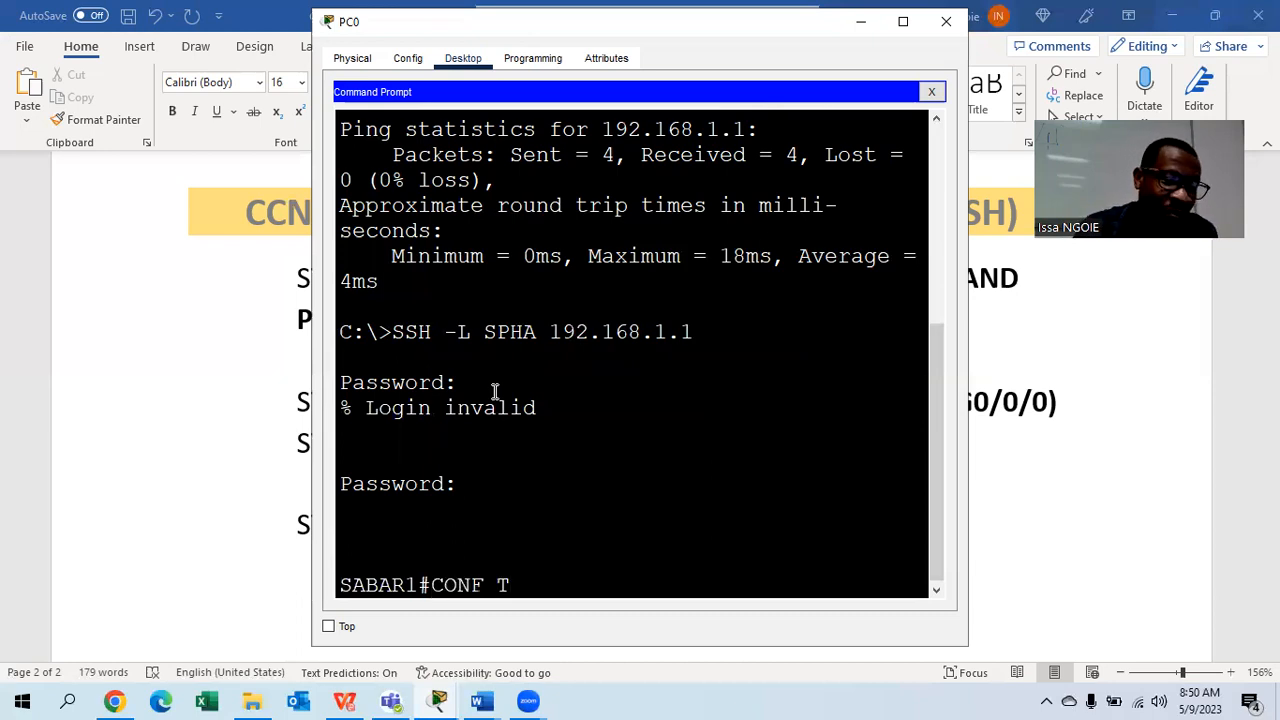
{"action": "key", "text": "Return"}
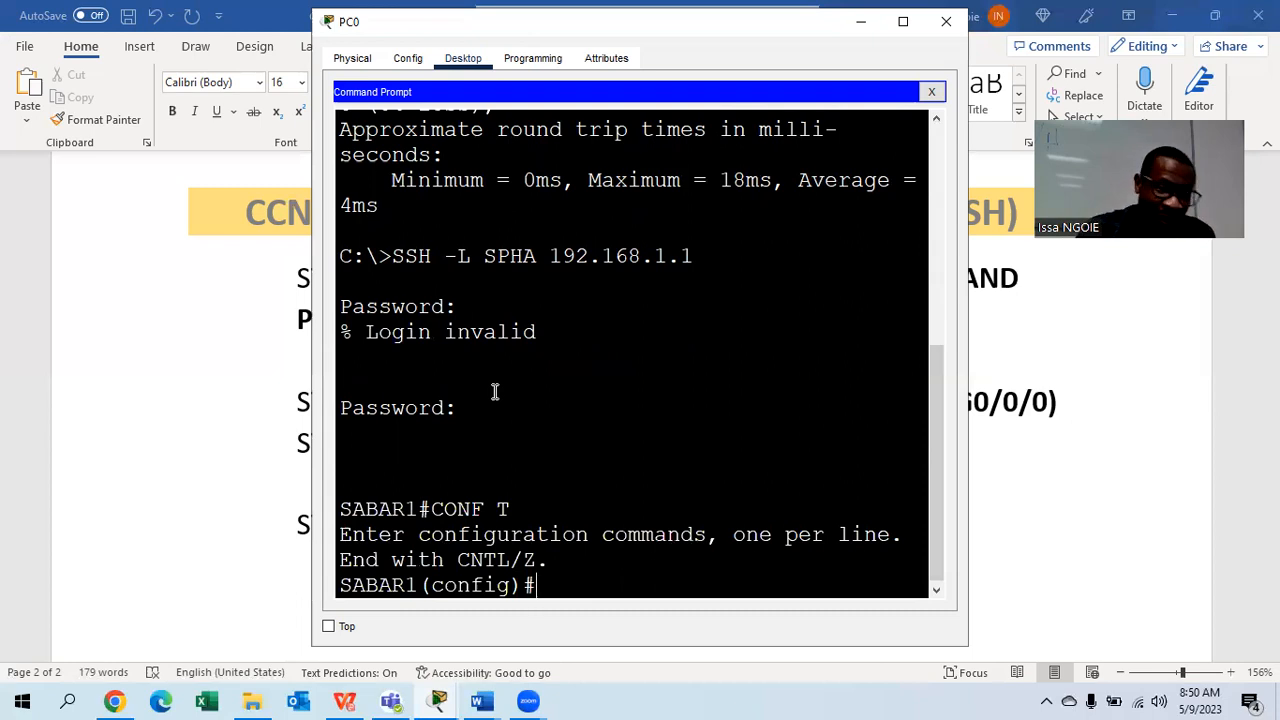
- Return to the Word document and make the step 10 text "TRY TO ACCESS REMOTELY THE ROUTER" bold
{"action": "left_click", "coordinate": [1040, 474]}
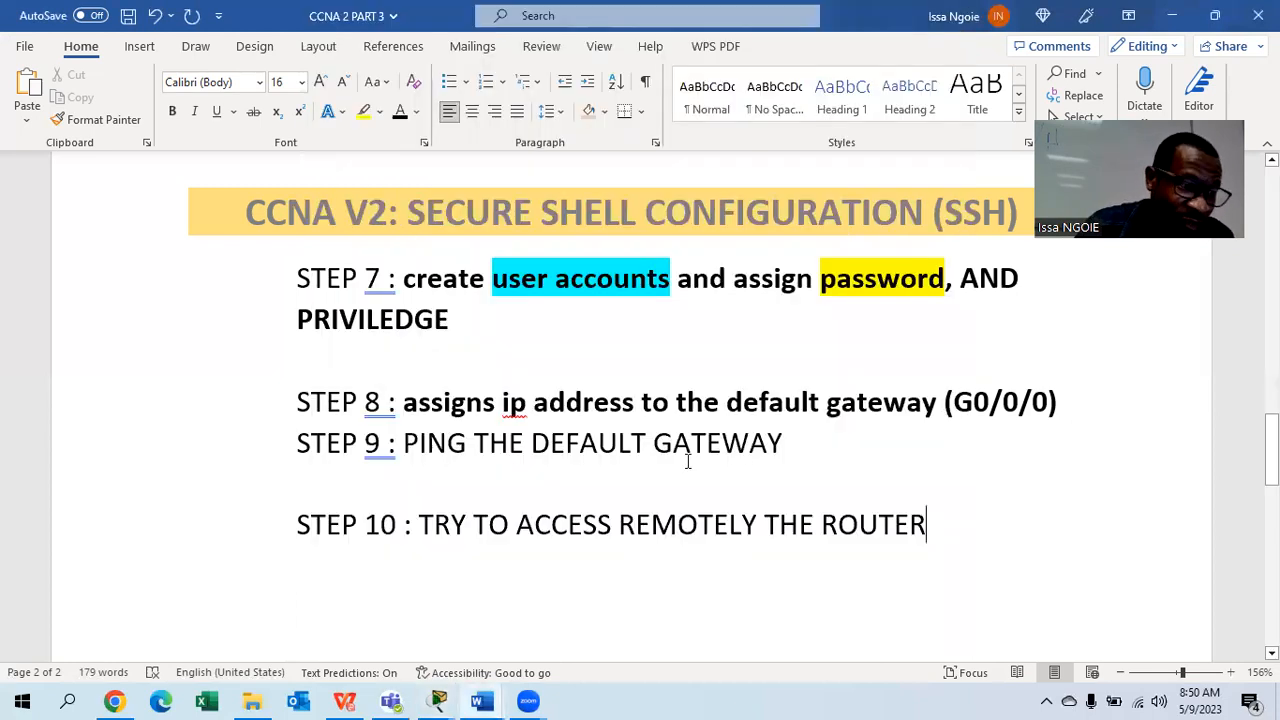
{"action": "scroll", "coordinate": [686, 461], "scroll_direction": "up", "scroll_amount": 1}
{"action": "scroll", "coordinate": [694, 461], "scroll_direction": "down", "scroll_amount": 2}
{"action": "left_click_drag", "start_coordinate": [926, 454], "coordinate": [418, 442]}
{"action": "left_click", "coordinate": [174, 112]}
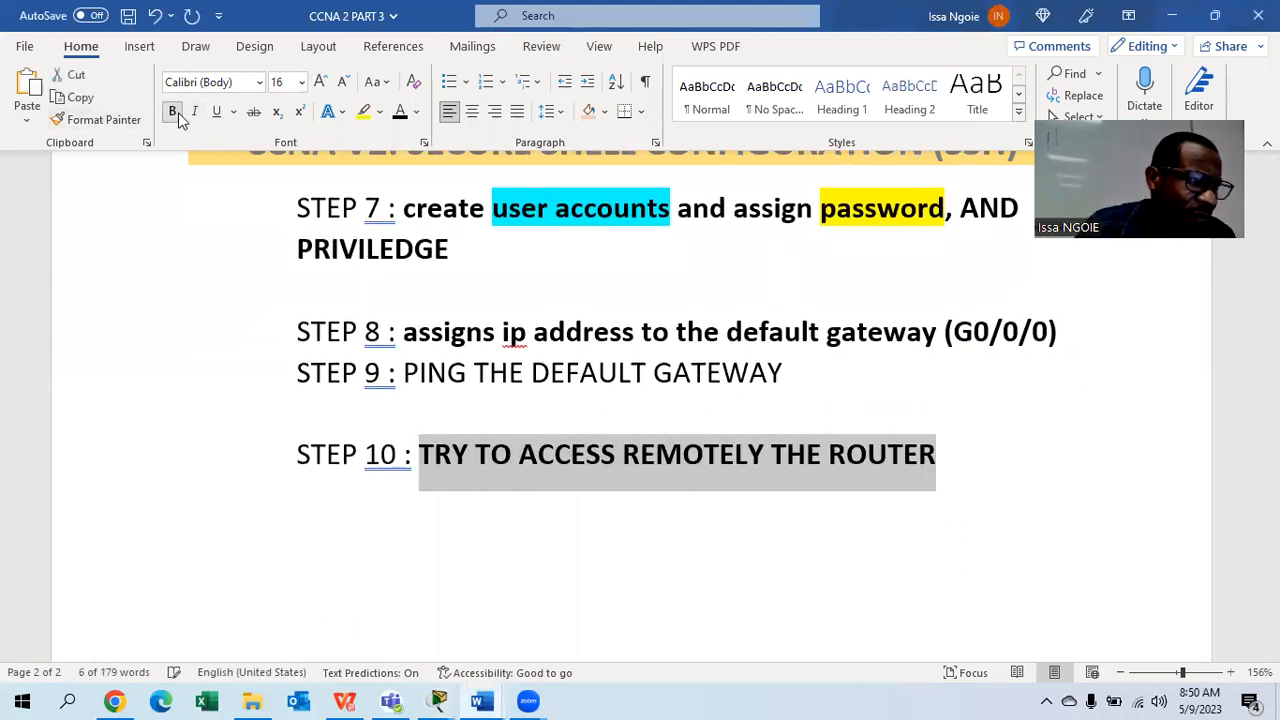
- Change the descriptions of steps 10 and 9 to lowercase and make "ping the default gateway" bold
{"action": "left_click", "coordinate": [377, 82]}
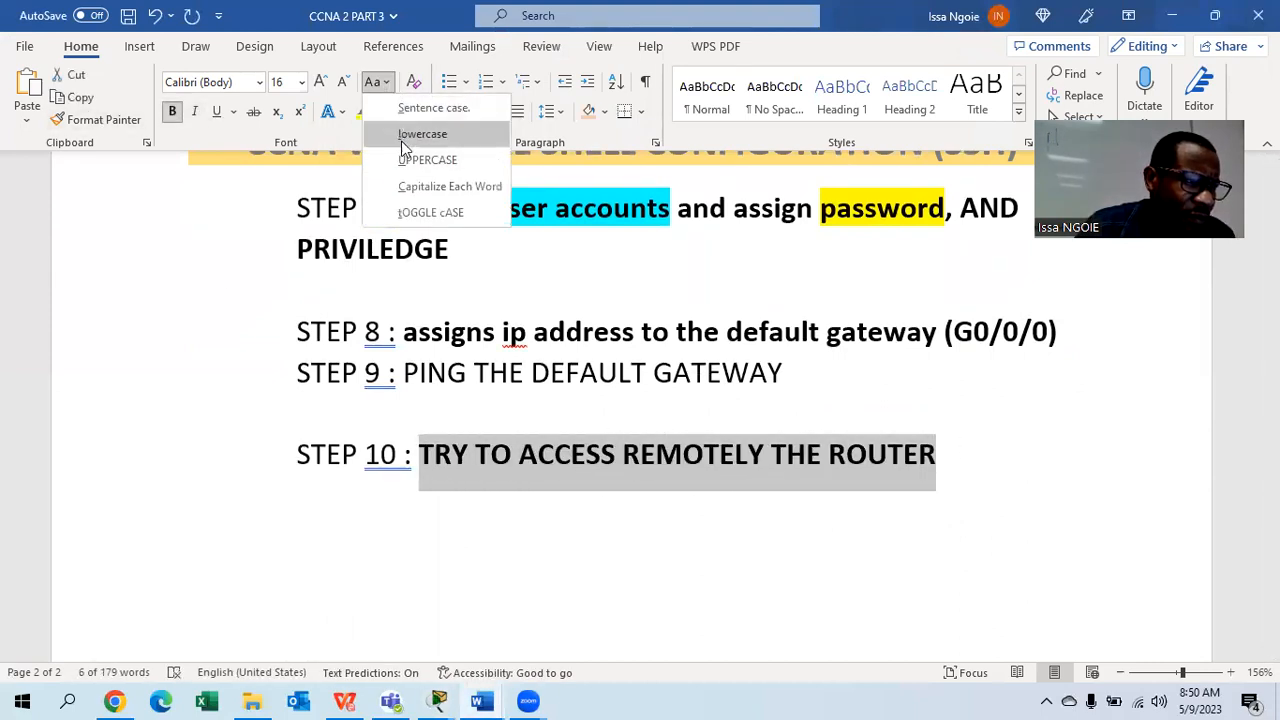
{"action": "left_click", "coordinate": [403, 147]}
{"action": "left_click_drag", "start_coordinate": [786, 372], "coordinate": [402, 372]}
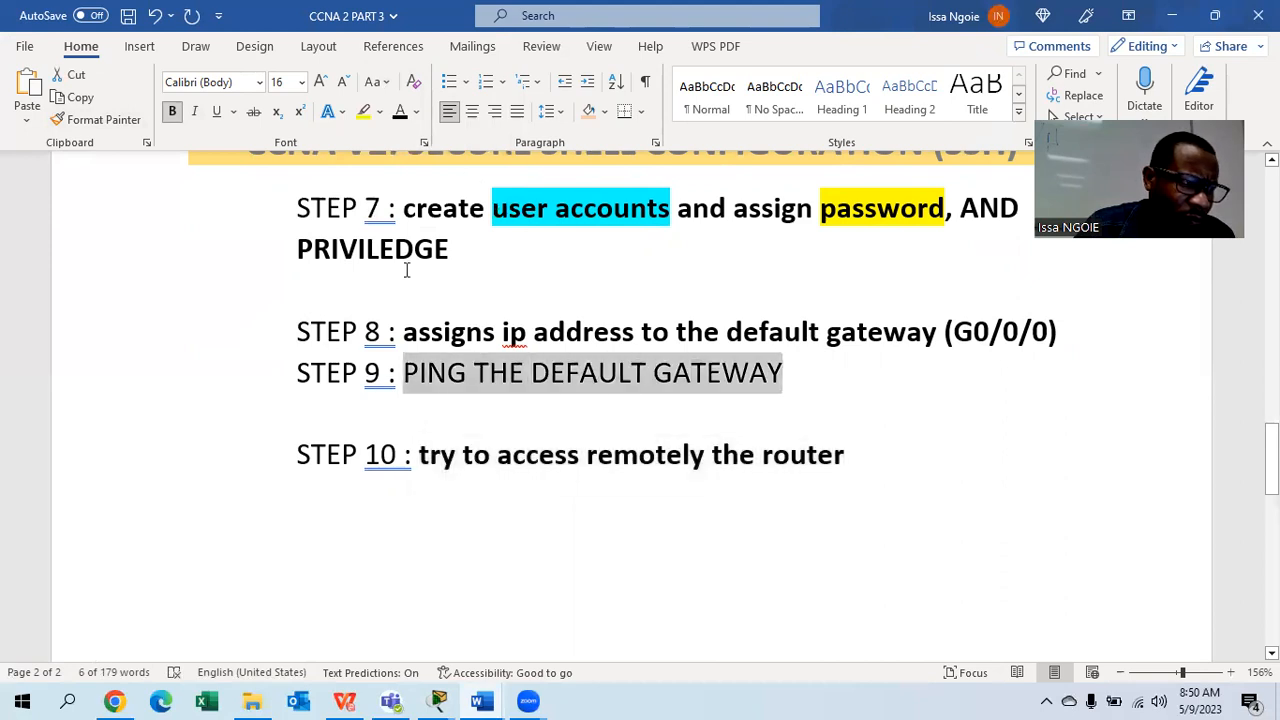
{"action": "left_click", "coordinate": [377, 82]}
{"action": "left_click", "coordinate": [411, 131]}
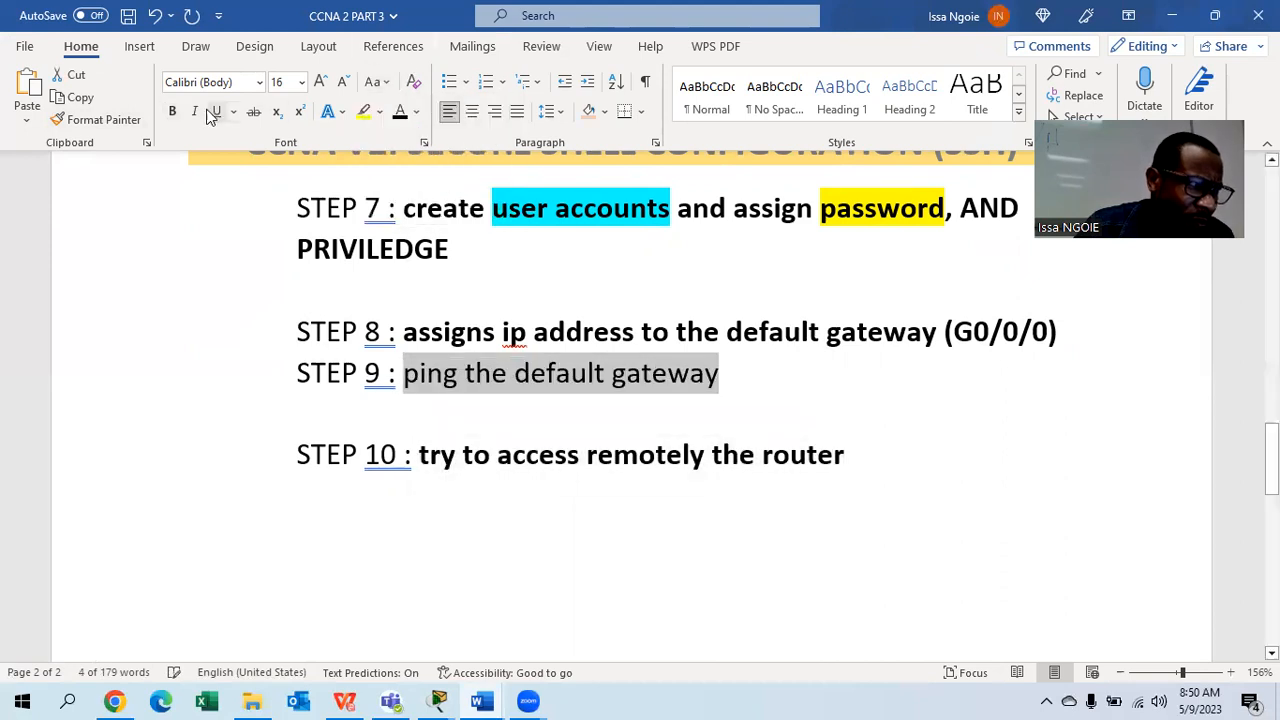
{"action": "left_click", "coordinate": [172, 111]}
{"action": "left_click", "coordinate": [766, 406]}
- Add ".COM" to the end of the domain name SABACLASS2023 above the requirements table
{"action": "scroll", "coordinate": [806, 418], "scroll_direction": "up", "scroll_amount": 5}
{"action": "scroll", "coordinate": [806, 418], "scroll_direction": "up", "scroll_amount": 10}
{"action": "scroll", "coordinate": [806, 418], "scroll_direction": "up", "scroll_amount": 5}
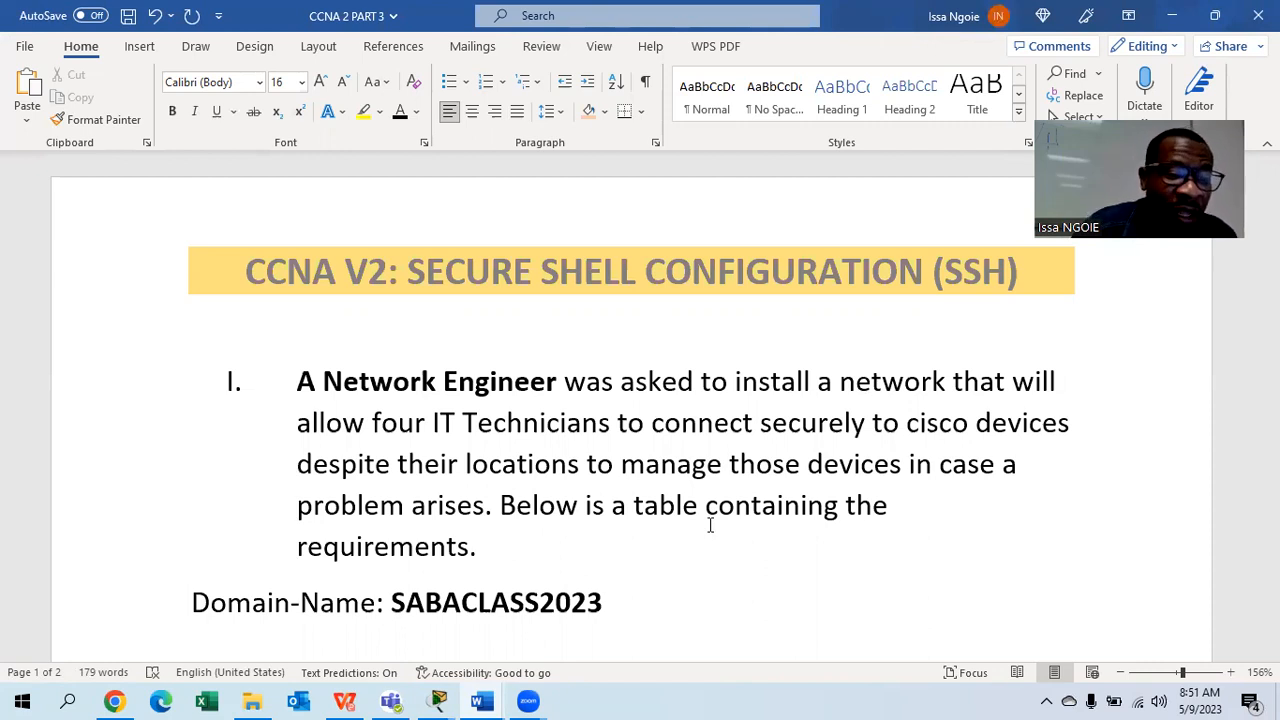
{"action": "scroll", "coordinate": [710, 525], "scroll_direction": "down", "scroll_amount": 3}
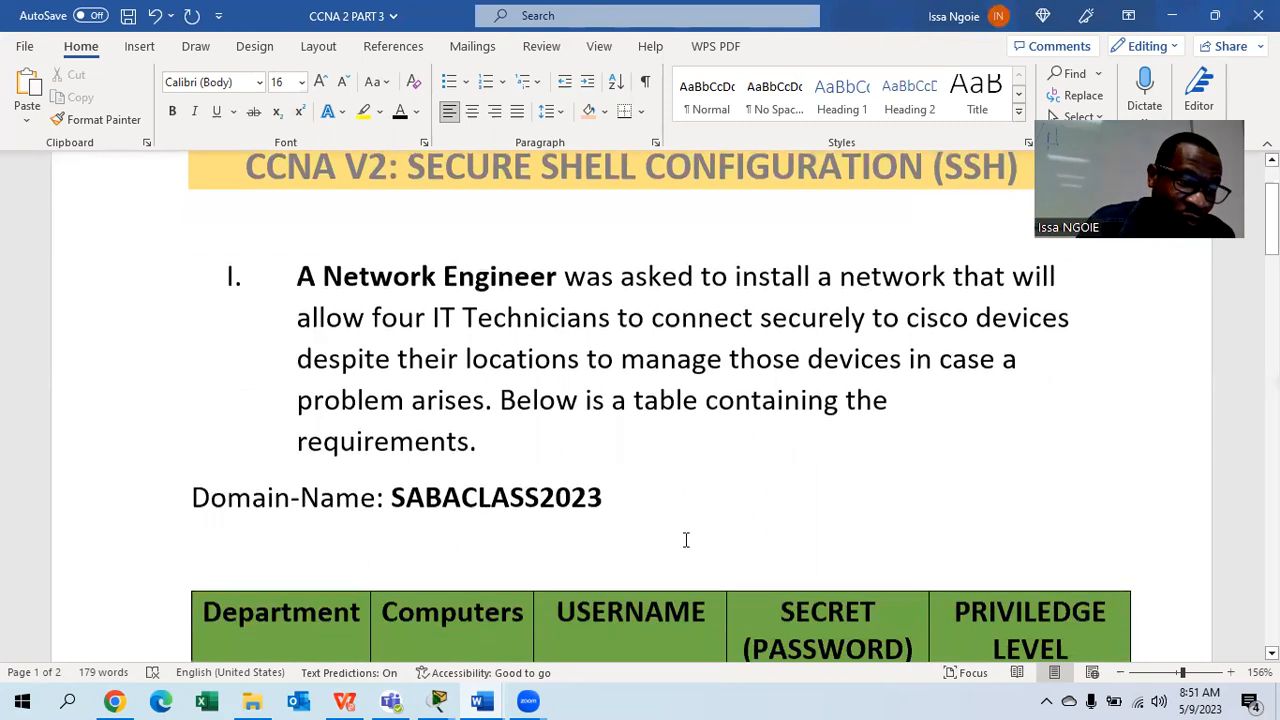
{"action": "left_click", "coordinate": [612, 459]}
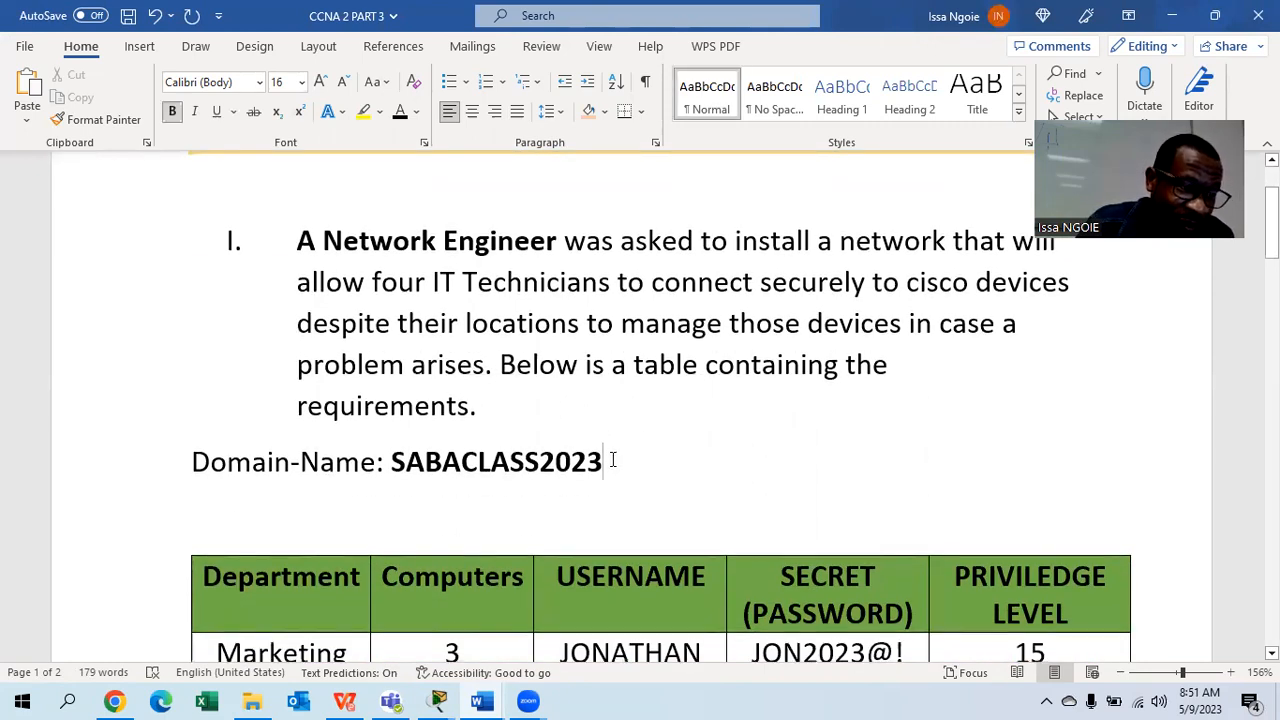
{"action": "type", "text": ".COM"}
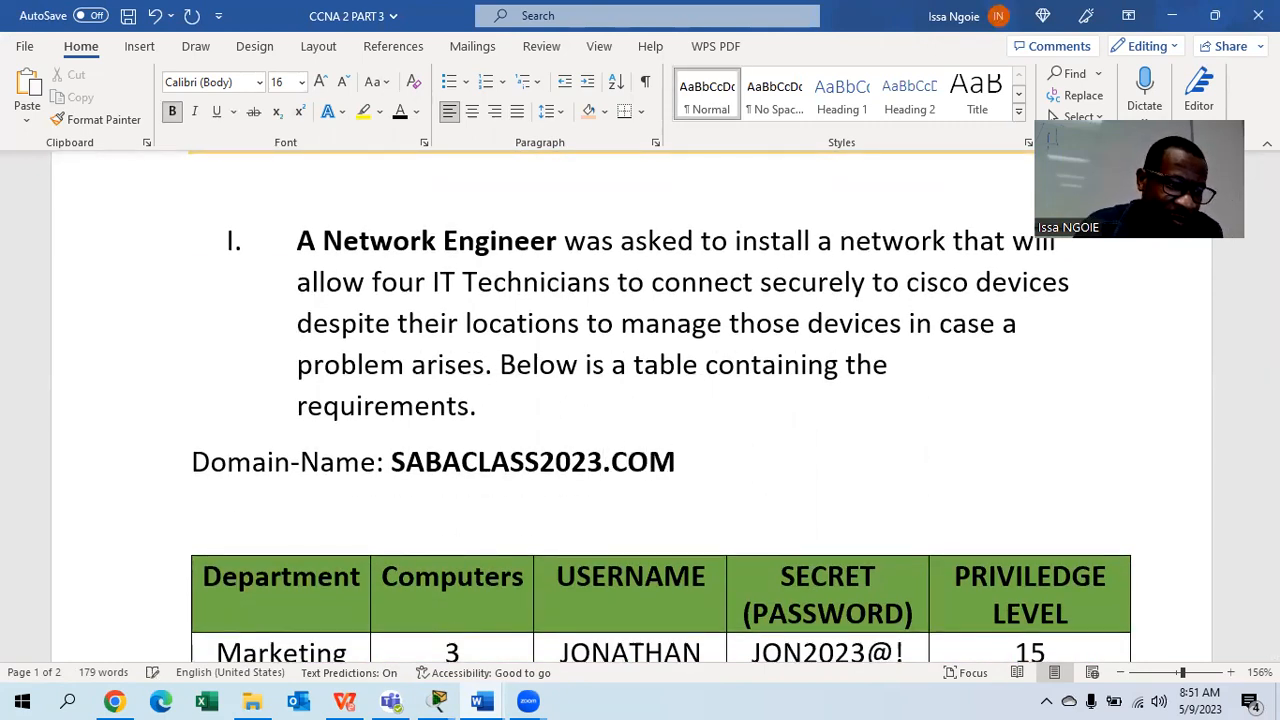
- Try ".CO.ZA" as the domain name's ending and return it to ".COM"
{"action": "key", "text": "BackSpace"}
{"action": "key", "text": "BackSpace"}
{"action": "type", "text": "O"}
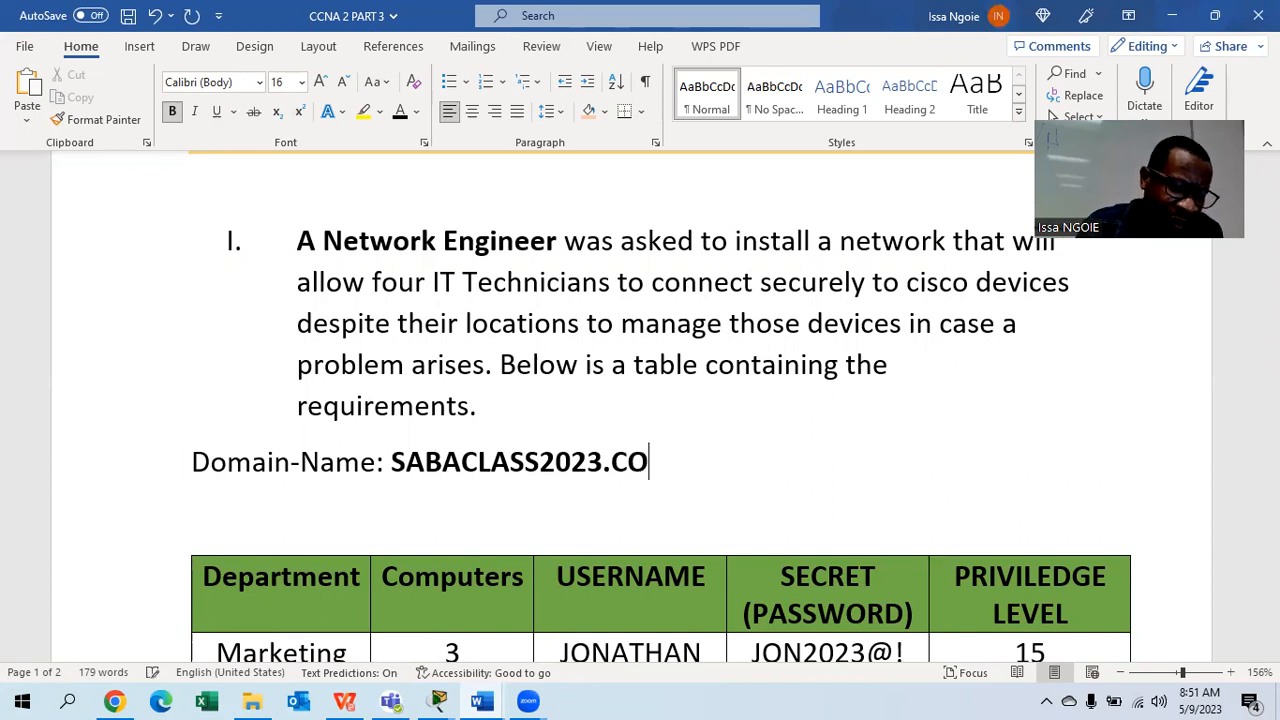
{"action": "type", "text": ".ZA"}
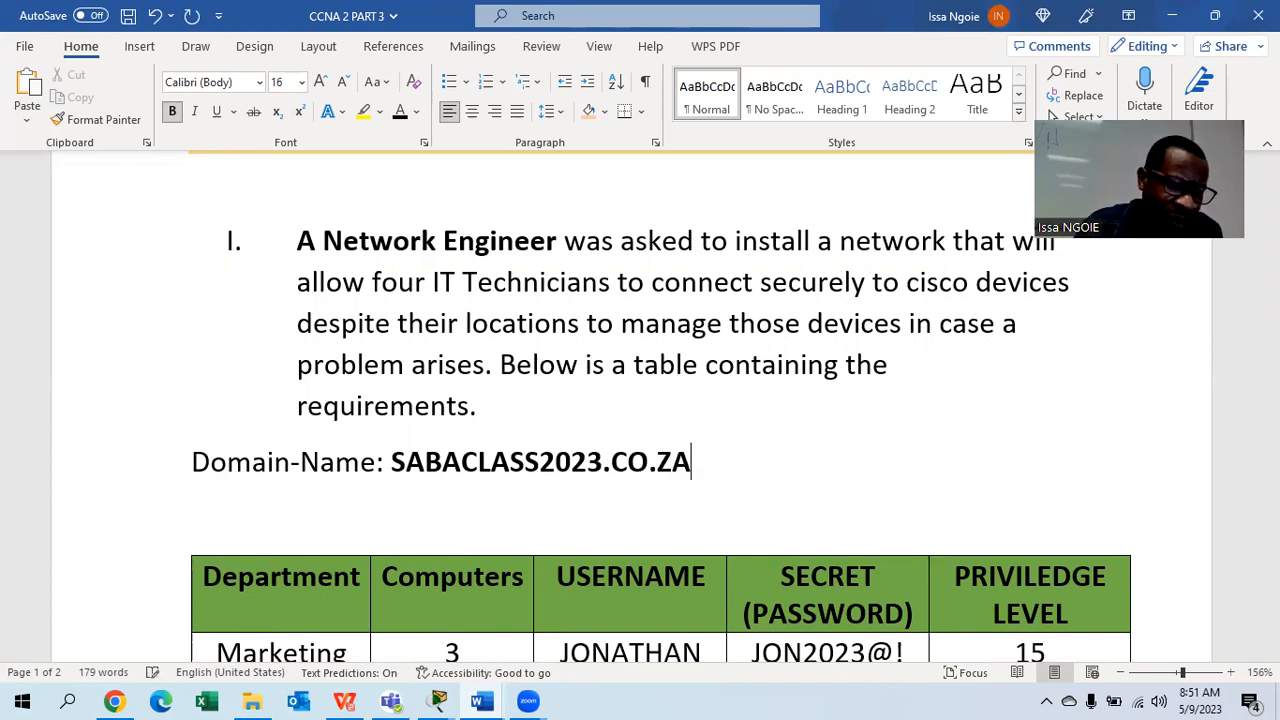
{"action": "key", "text": "BackSpace"}
{"action": "key", "text": "BackSpace"}
{"action": "key", "text": "BackSpace"}
{"action": "type", "text": "M"}
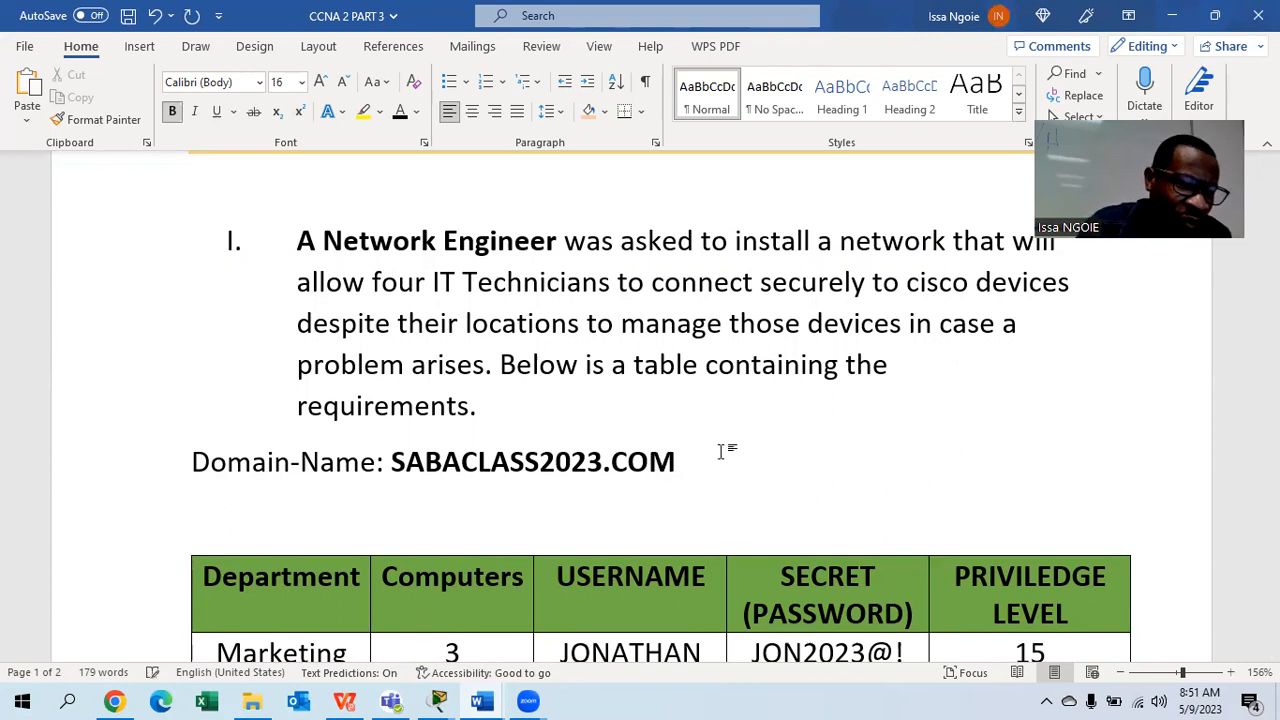
- Delete the Department column from the requirements table
{"action": "scroll", "coordinate": [725, 453], "scroll_direction": "down", "scroll_amount": 2}
{"action": "scroll", "coordinate": [725, 453], "scroll_direction": "down", "scroll_amount": 1}
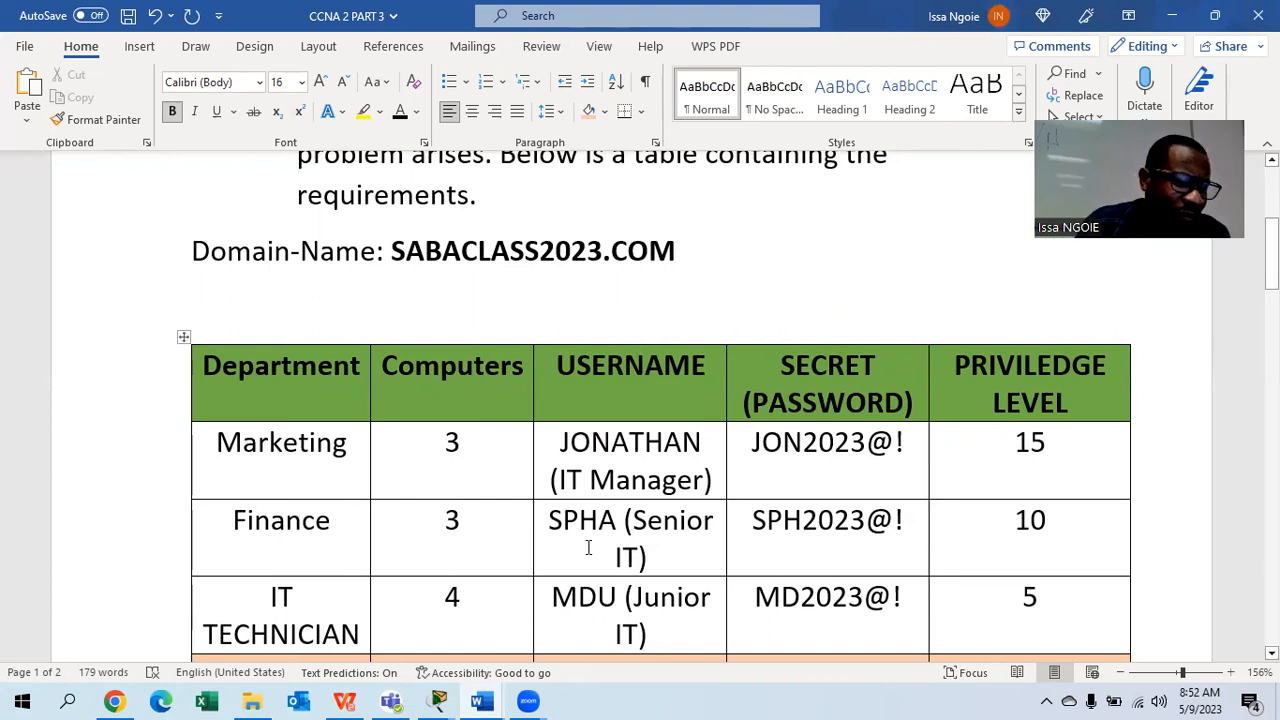
{"action": "right_click", "coordinate": [294, 345]}
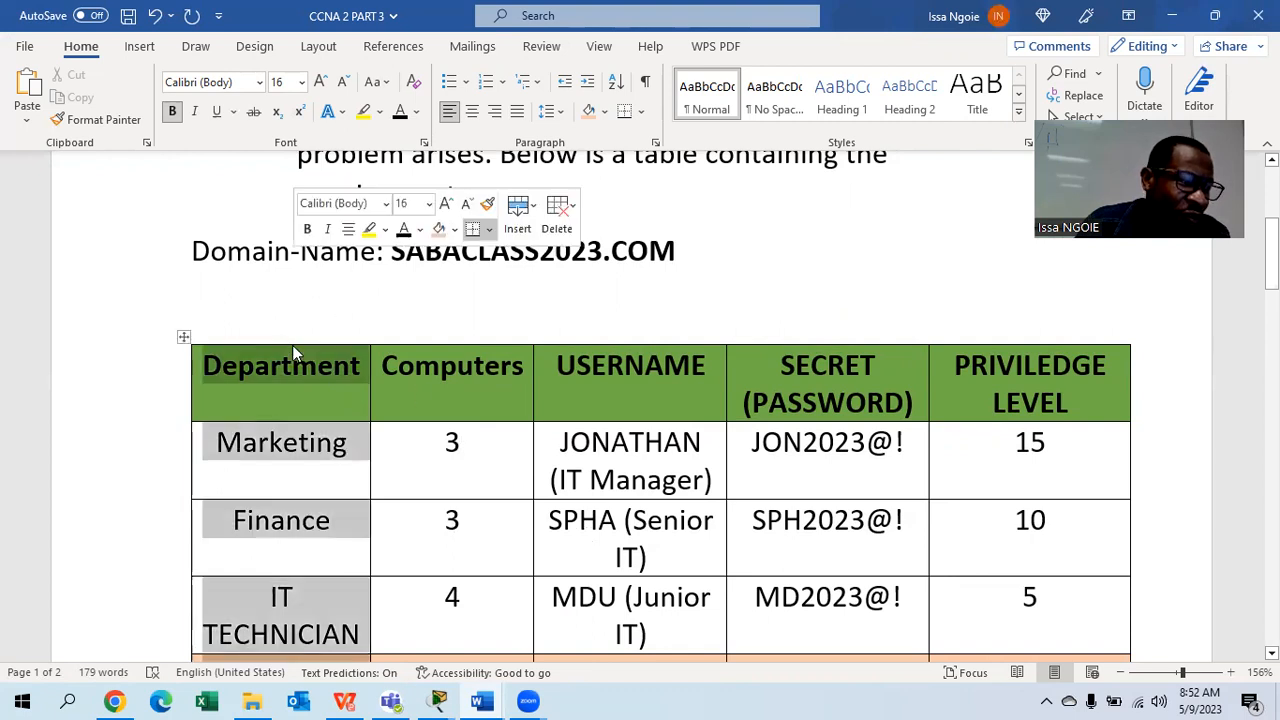
{"action": "left_click", "coordinate": [362, 478]}
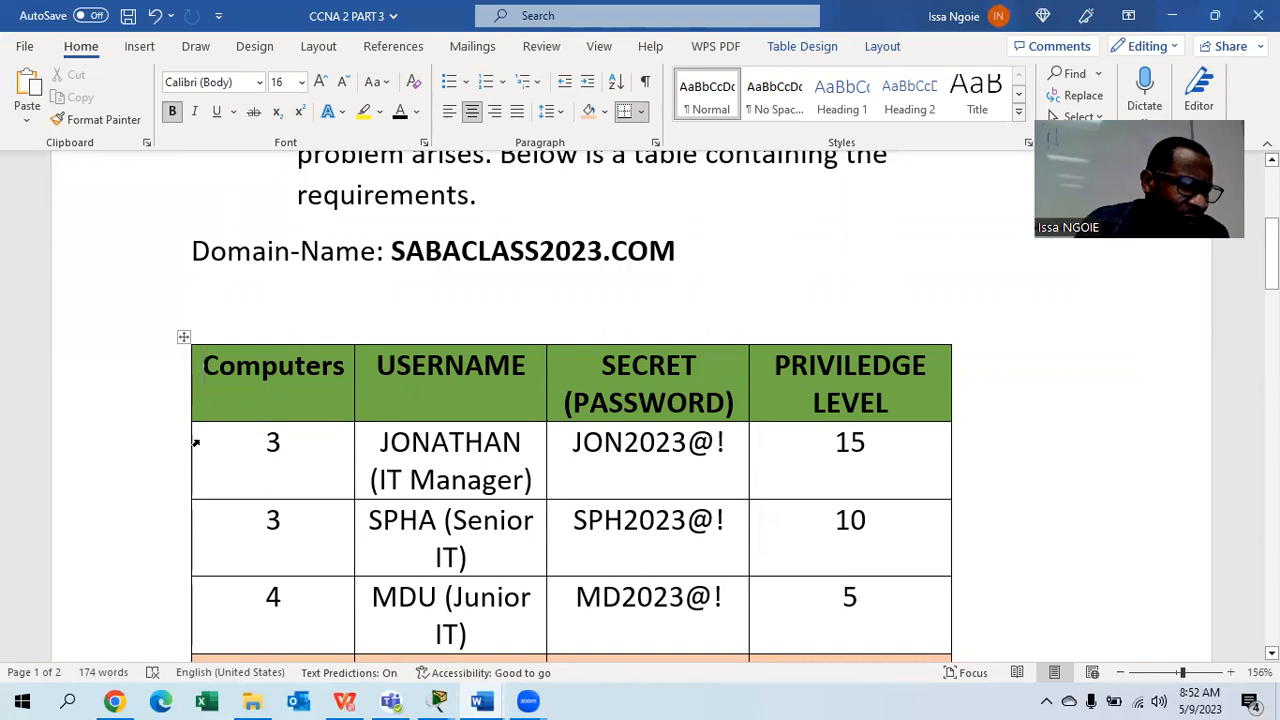
- Merge the three cells below the Computers header into one and replace their contents with 8
{"action": "left_click_drag", "start_coordinate": [194, 446], "coordinate": [270, 632]}
{"action": "right_click", "coordinate": [270, 632]}
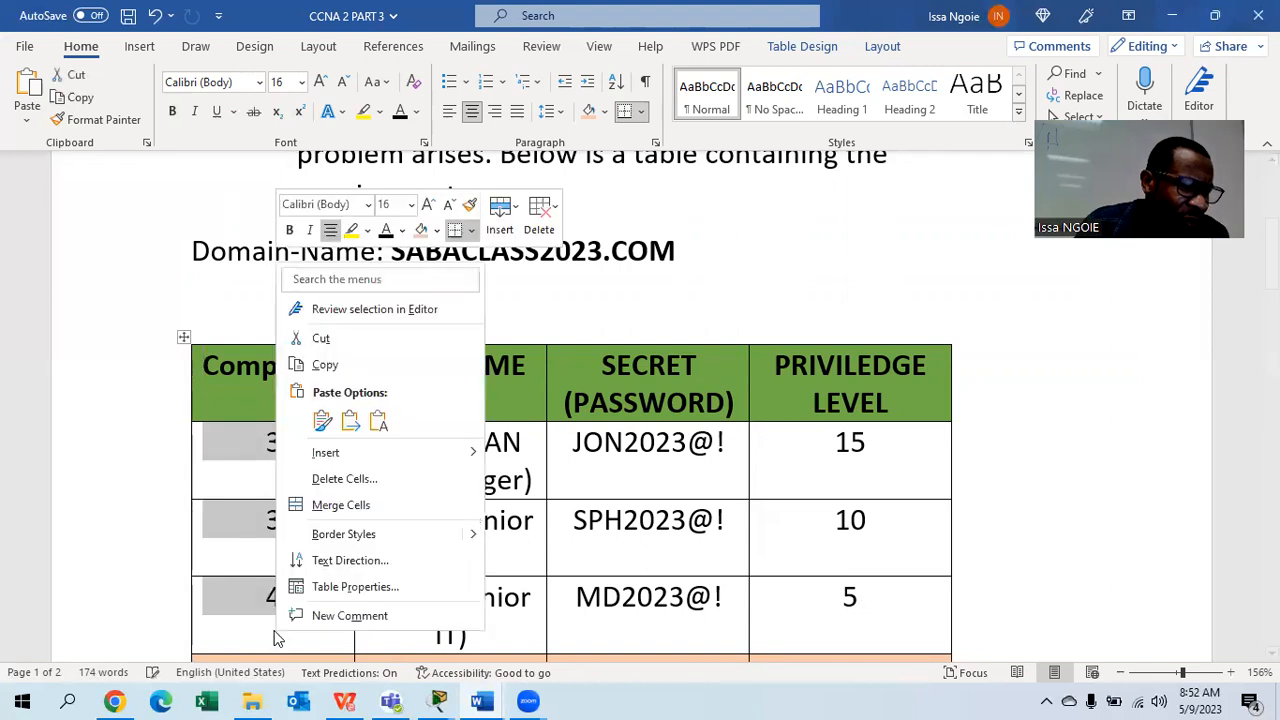
{"action": "left_click", "coordinate": [360, 505]}
{"action": "left_click", "coordinate": [329, 517]}
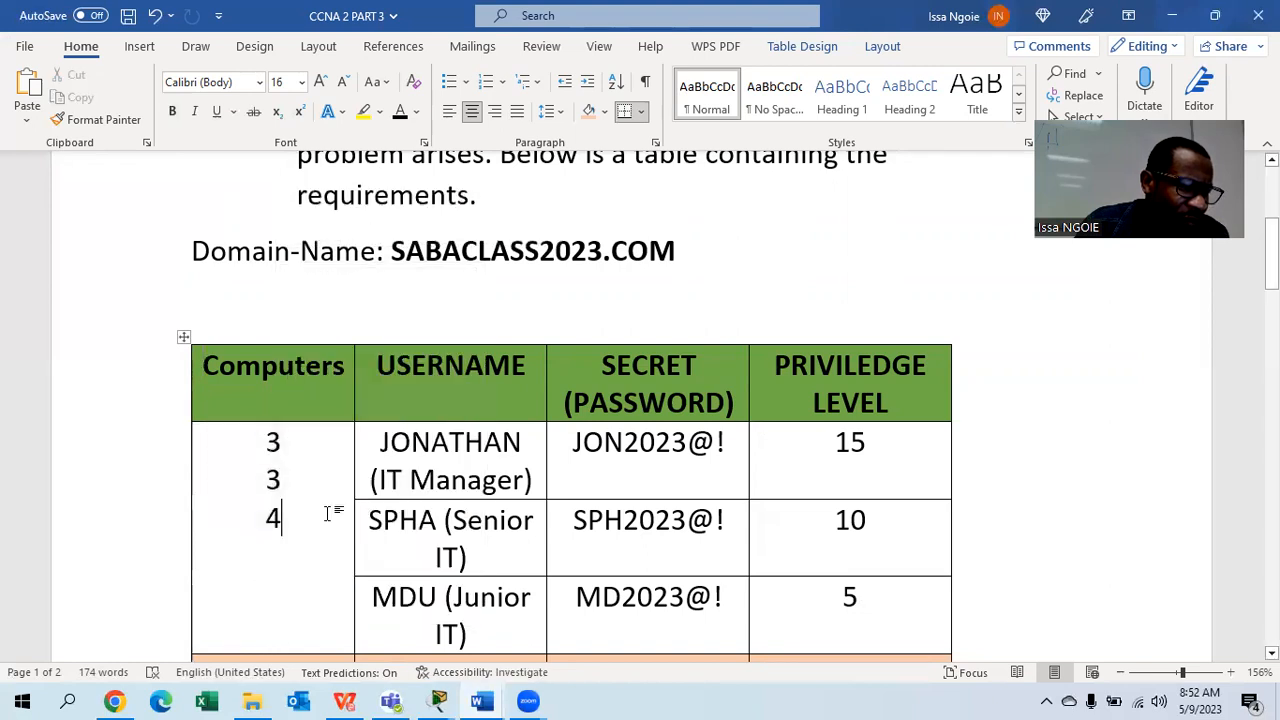
{"action": "left_click_drag", "start_coordinate": [323, 517], "coordinate": [279, 415]}
{"action": "type", "text": "8"}
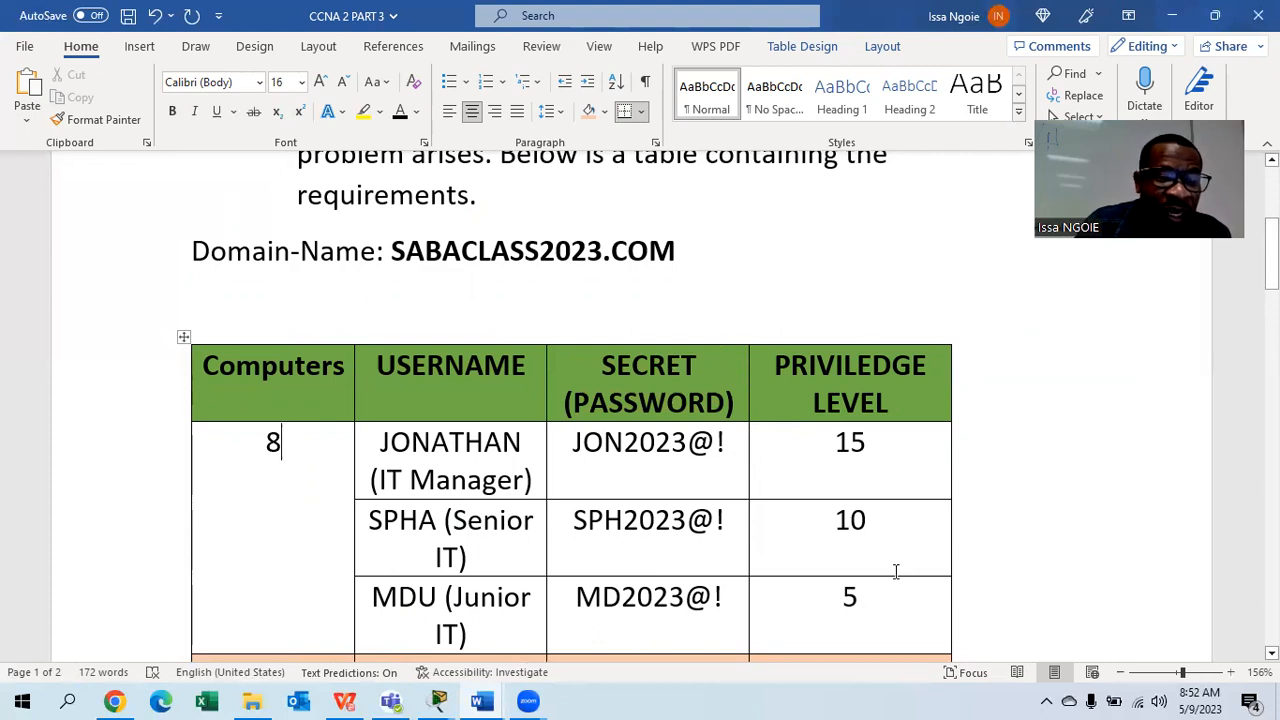
{"action": "scroll", "coordinate": [886, 557], "scroll_direction": "down", "scroll_amount": 3}
{"action": "scroll", "coordinate": [886, 557], "scroll_direction": "up", "scroll_amount": 3}
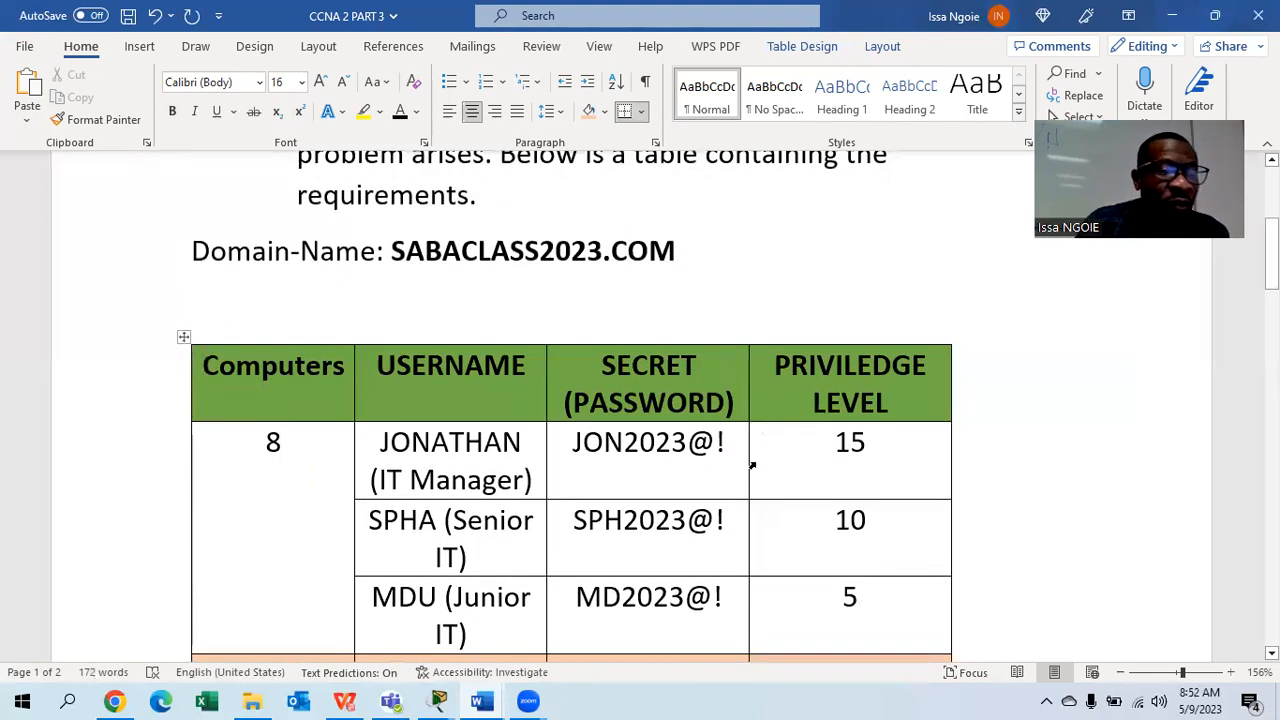
{"action": "scroll", "coordinate": [862, 462], "scroll_direction": "up", "scroll_amount": 3}
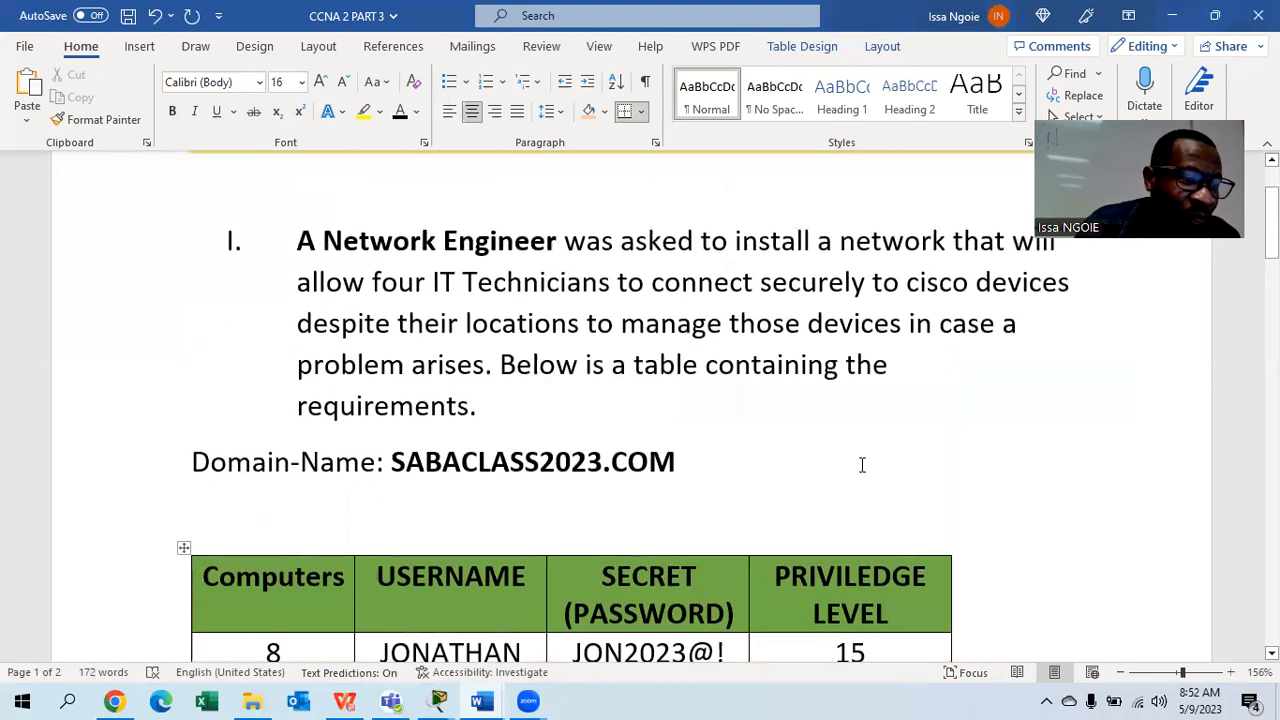
{"action": "scroll", "coordinate": [862, 464], "scroll_direction": "up", "scroll_amount": 2}
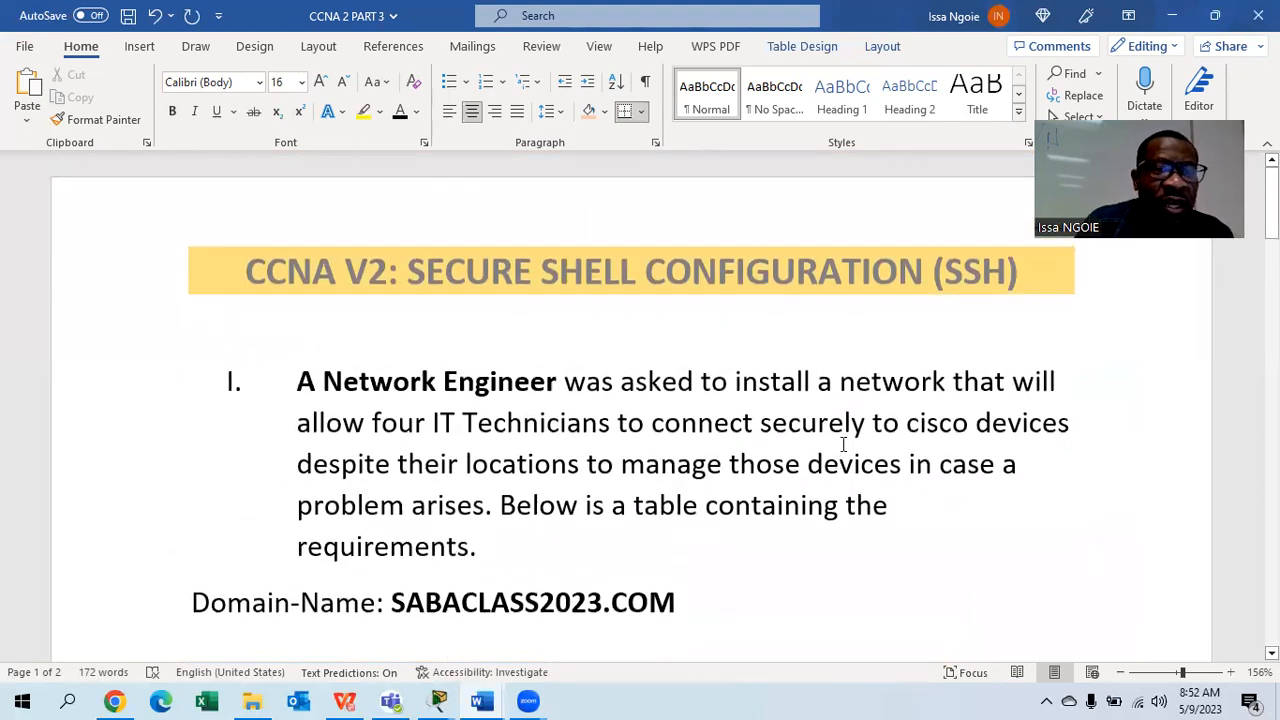